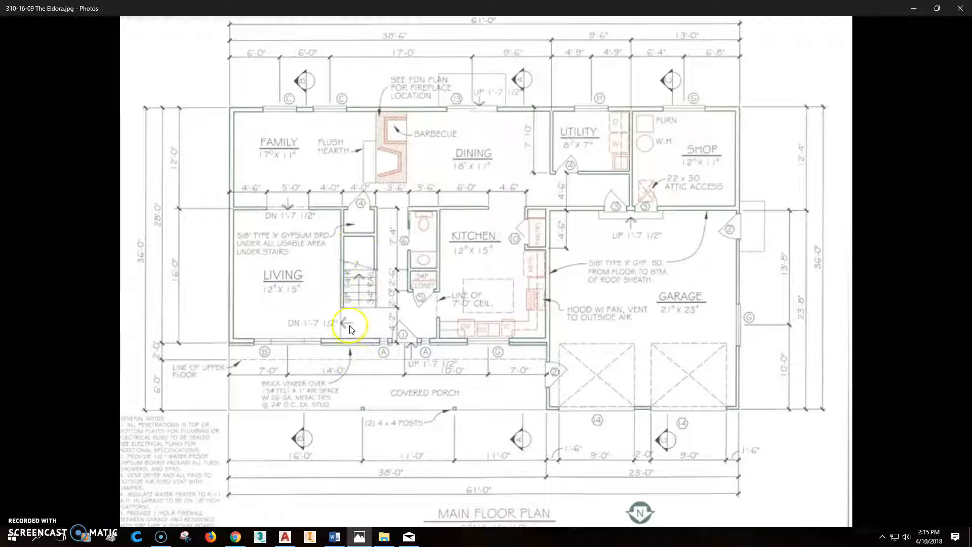
# Scroll the Eldora image down to the upper-floor plan with its 38'-6" by 30'-0" dimensions.
pyautogui.scroll(-4, 564, 279)
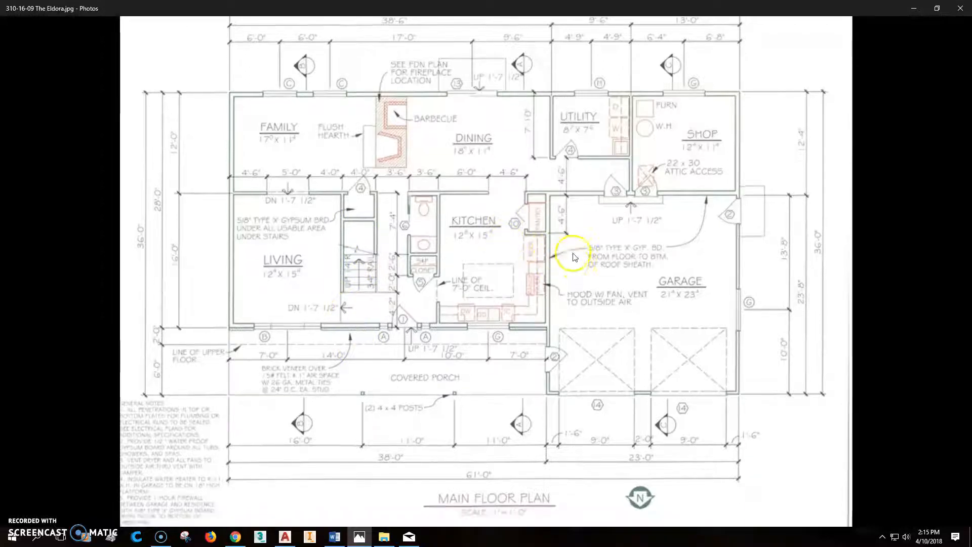
pyautogui.scroll(-6, 566, 310)
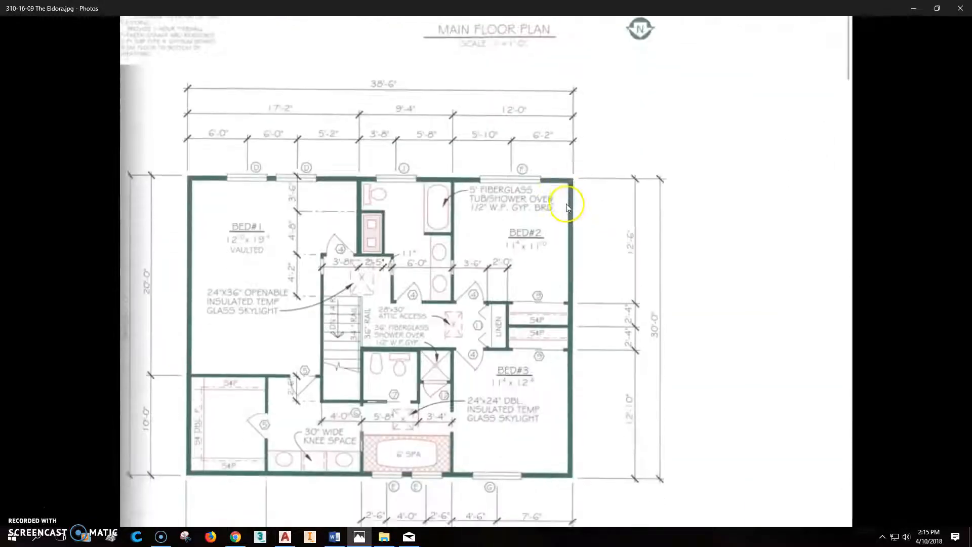
pyautogui.moveTo(566, 149); pyautogui.dragTo(567, 143)
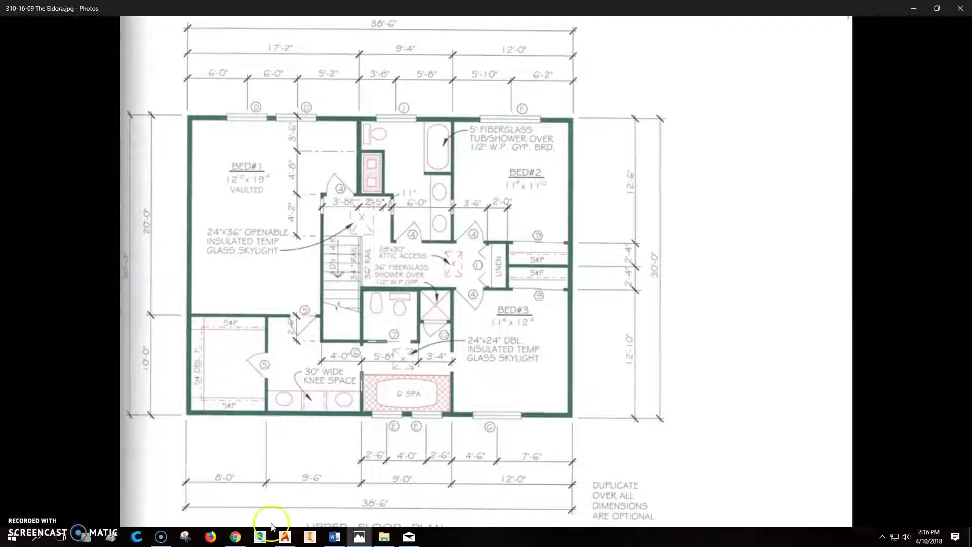
# Bring up the AutoCAD drawing, zoomed and panned so the stair is centred.
pyautogui.click(284, 539)
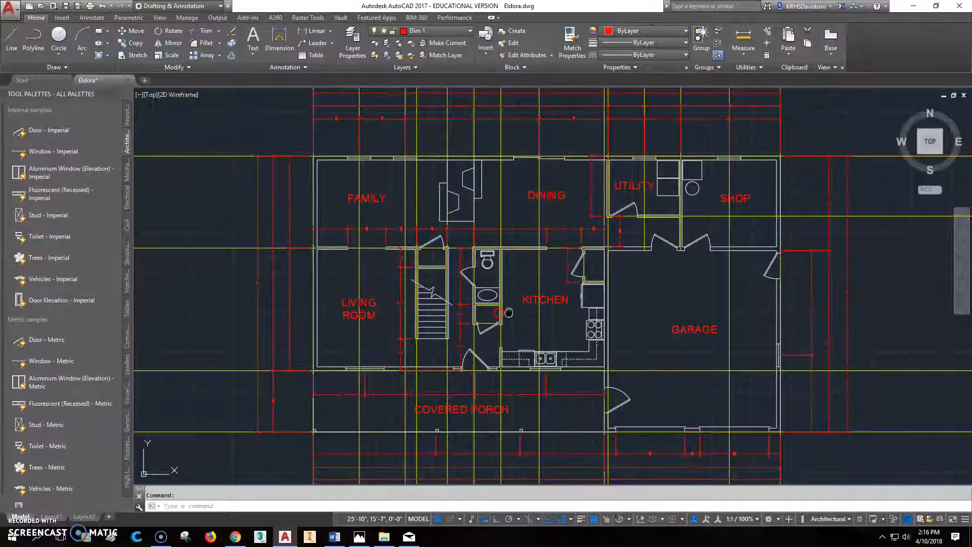
pyautogui.scroll(4, 419, 309)
pyautogui.moveTo(400, 321); pyautogui.dragTo(462, 323, button='middle')
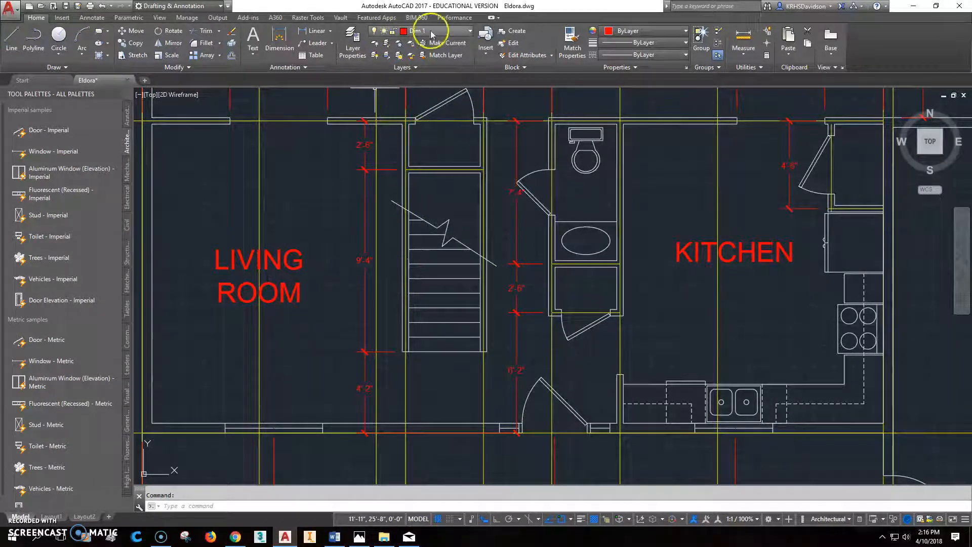
# Make Construction the current layer and open the Layer Properties Manager.
pyautogui.click(467, 32)
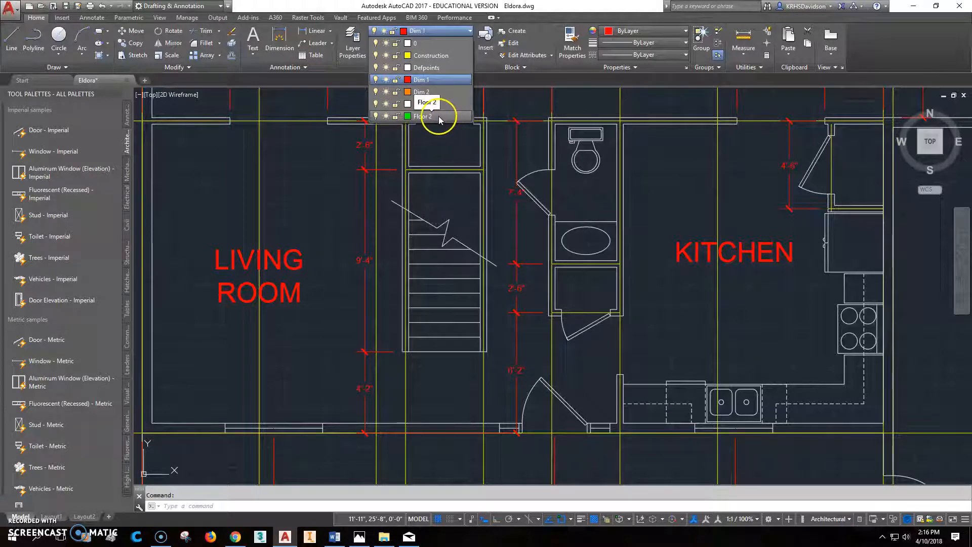
pyautogui.click(432, 55)
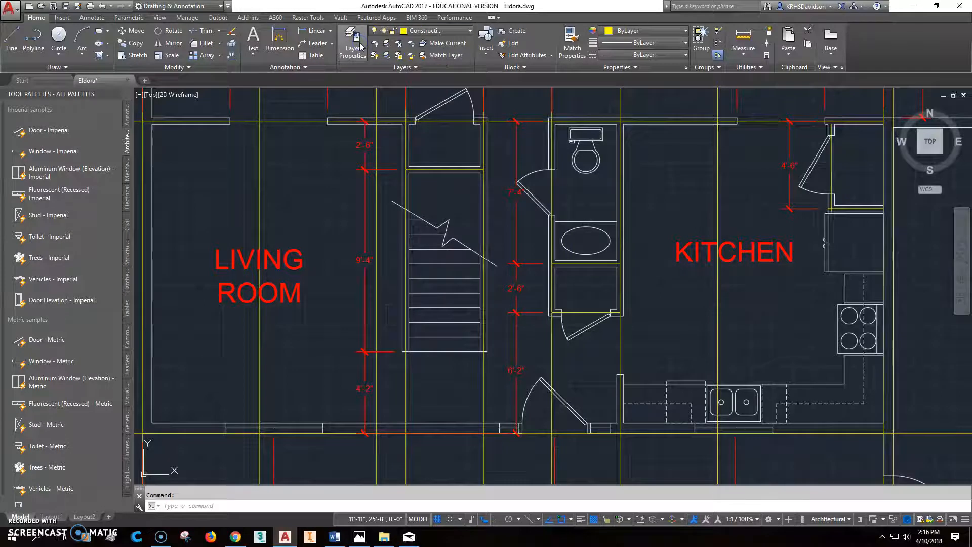
pyautogui.click(361, 46)
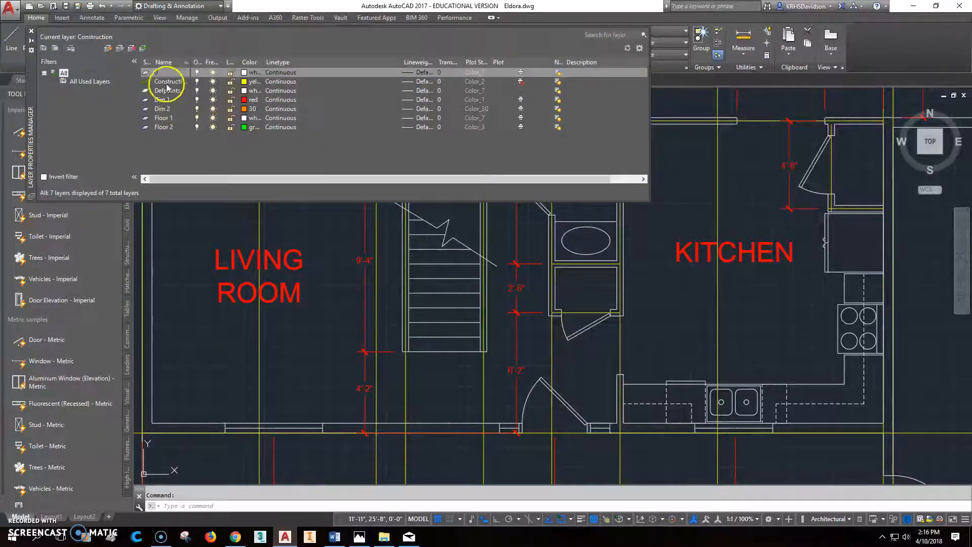
# Add a magenta layer named Const2, set it current, and close the layer manager.
pyautogui.click(109, 47)
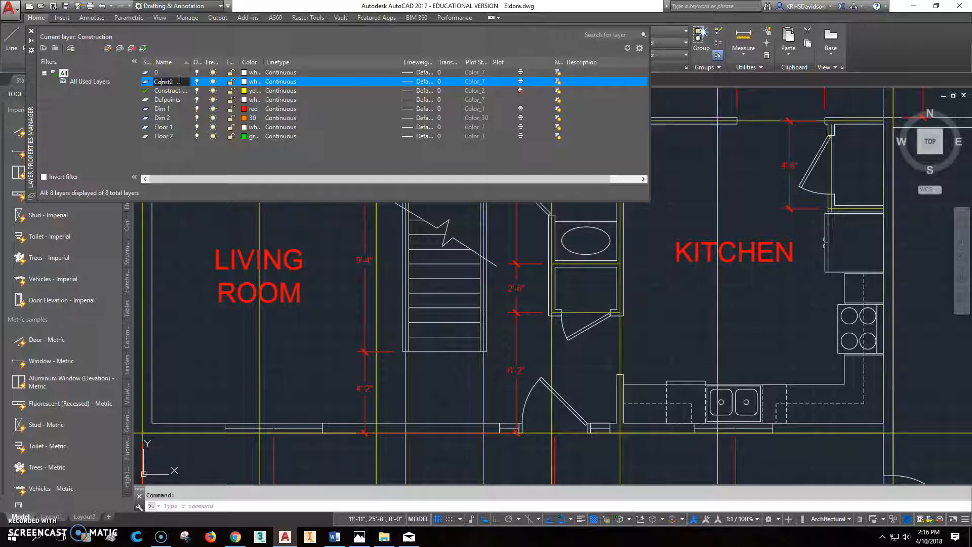
pyautogui.click(244, 81)
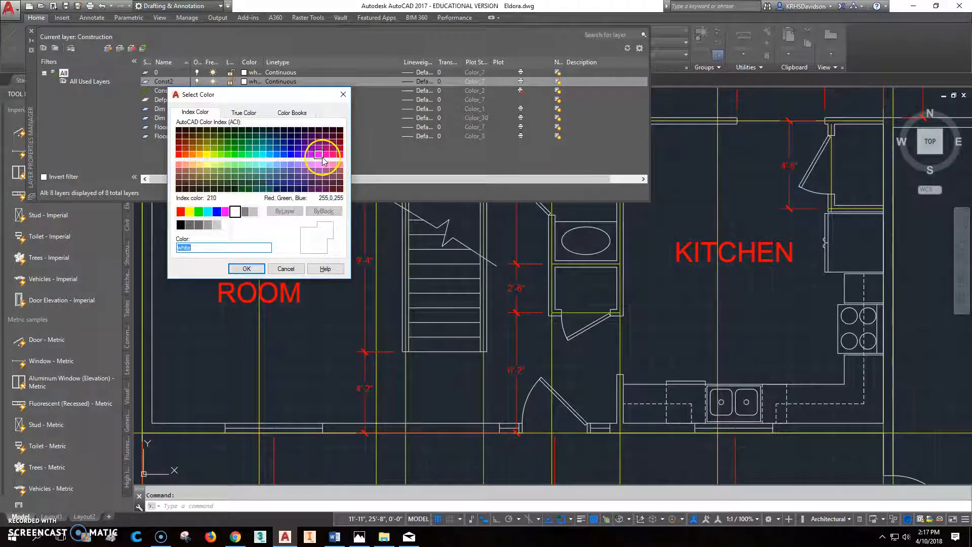
pyautogui.click(225, 212)
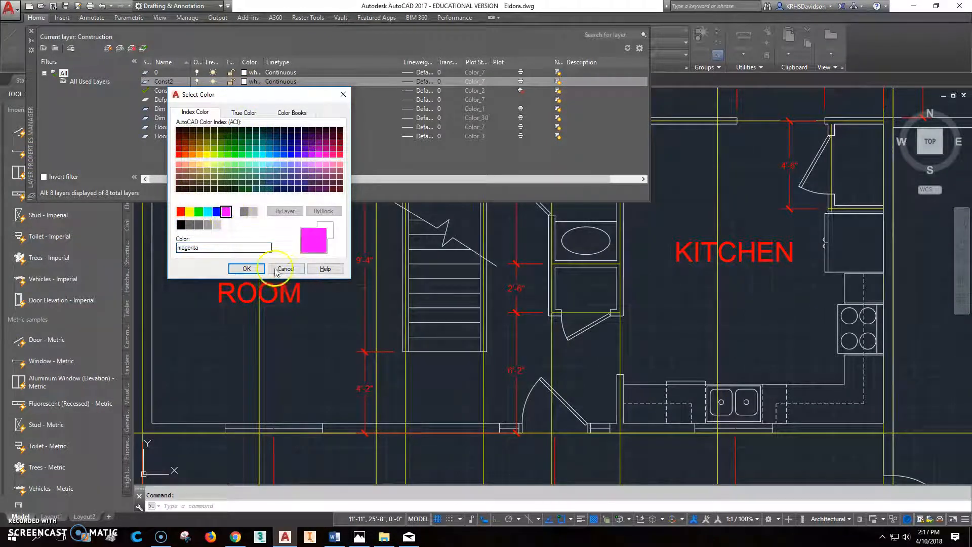
pyautogui.click(247, 269)
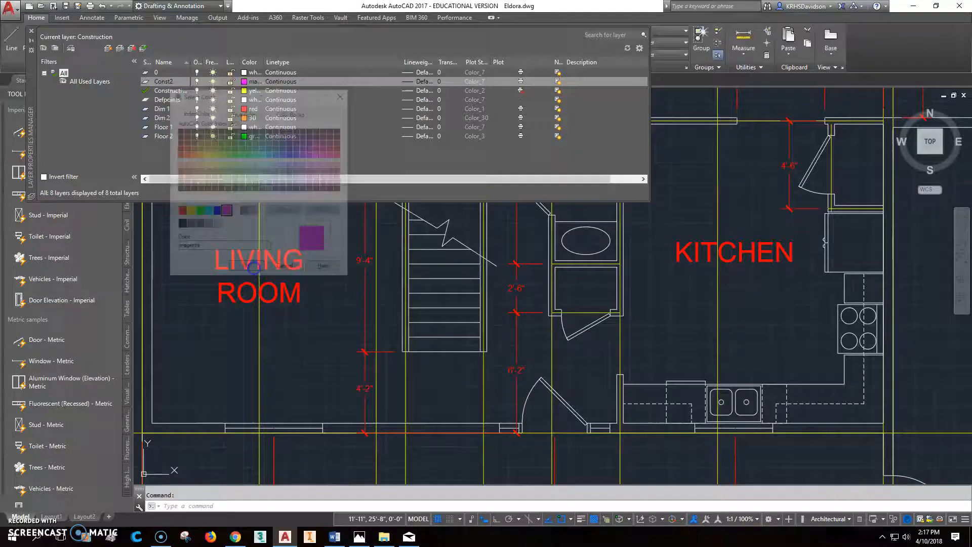
pyautogui.doubleClick(148, 83)
pyautogui.click(31, 30)
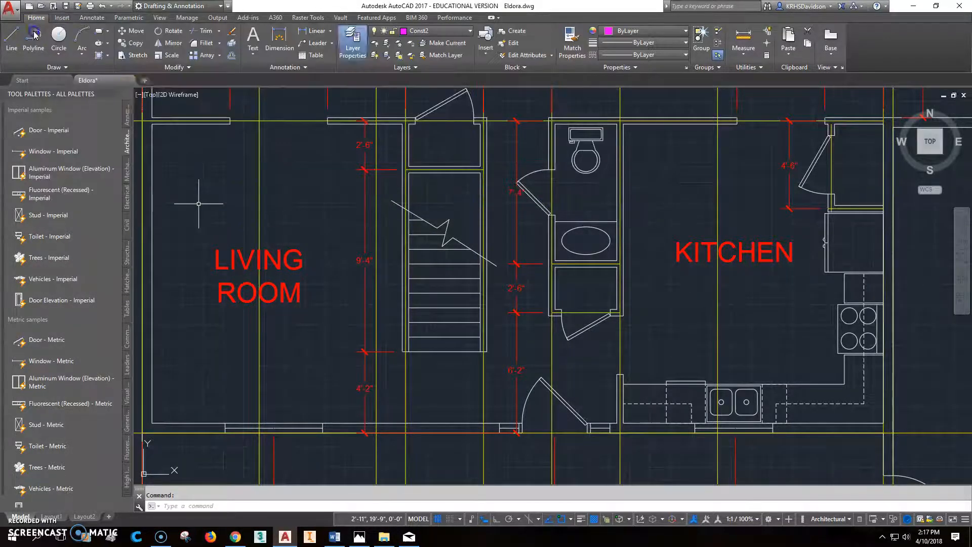
# Place a vertical construction line through the wall corner at the stair edge.
pyautogui.moveTo(428, 197); pyautogui.dragTo(354, 210, button='middle')
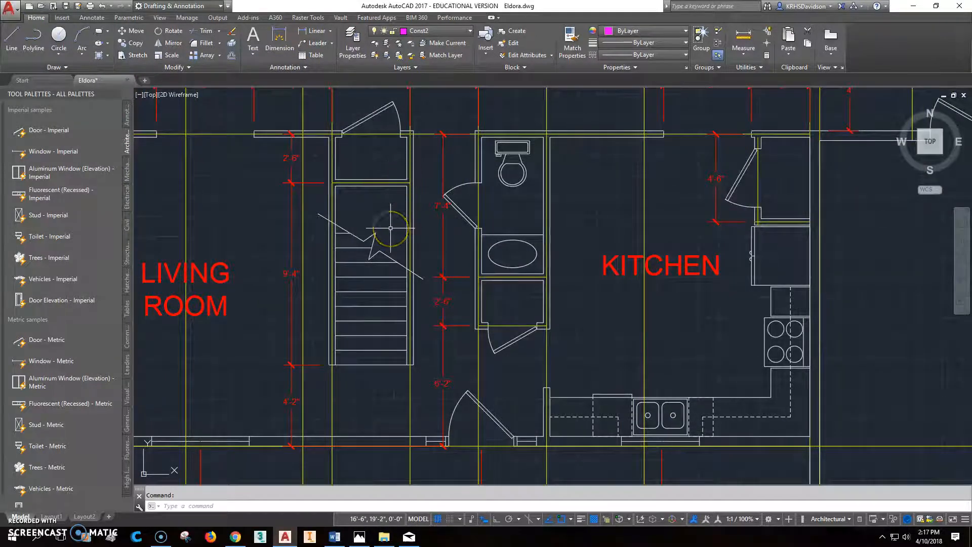
pyautogui.click(60, 66)
pyautogui.click(45, 81)
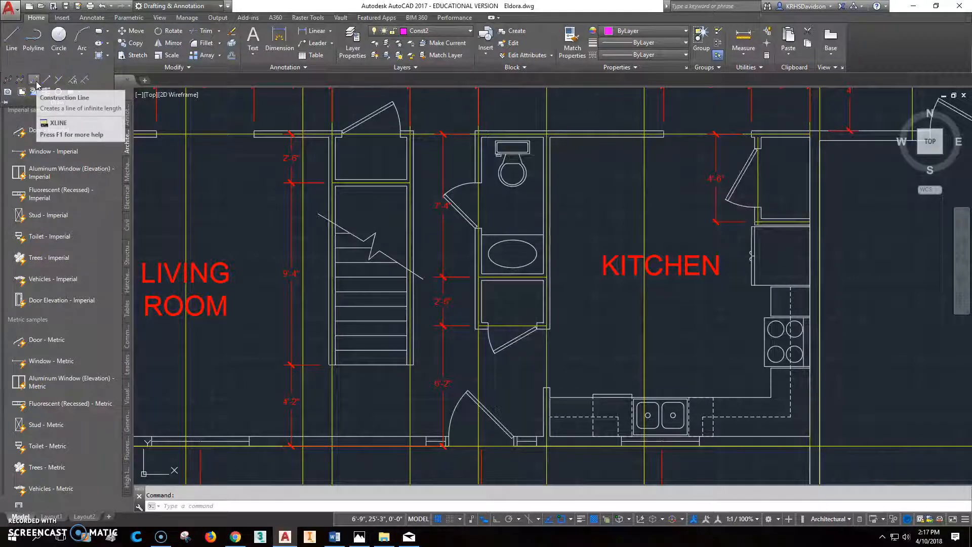
pyautogui.write('v')
pyautogui.press('Return')
pyautogui.click(332, 134)
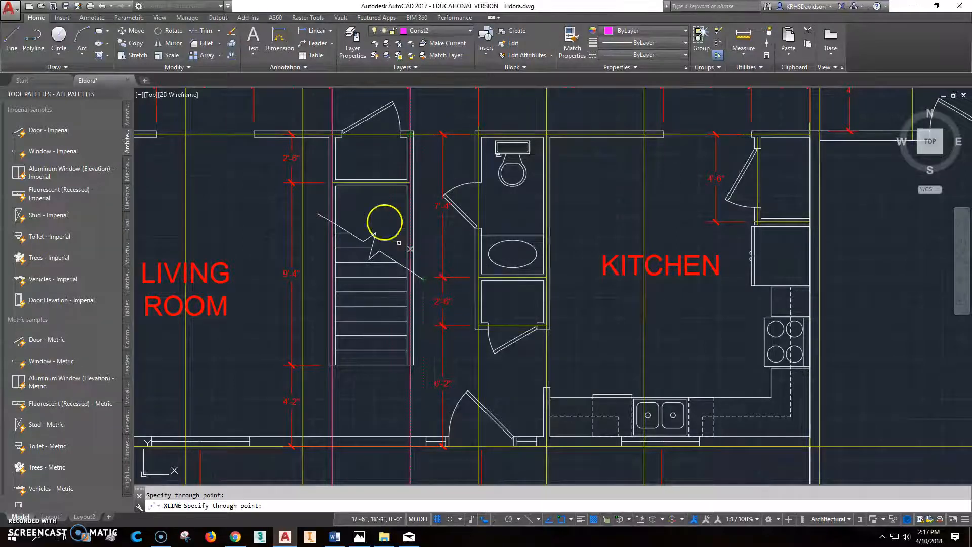
# Make Floor 2 the current layer and end the construction line command.
pyautogui.click(456, 31)
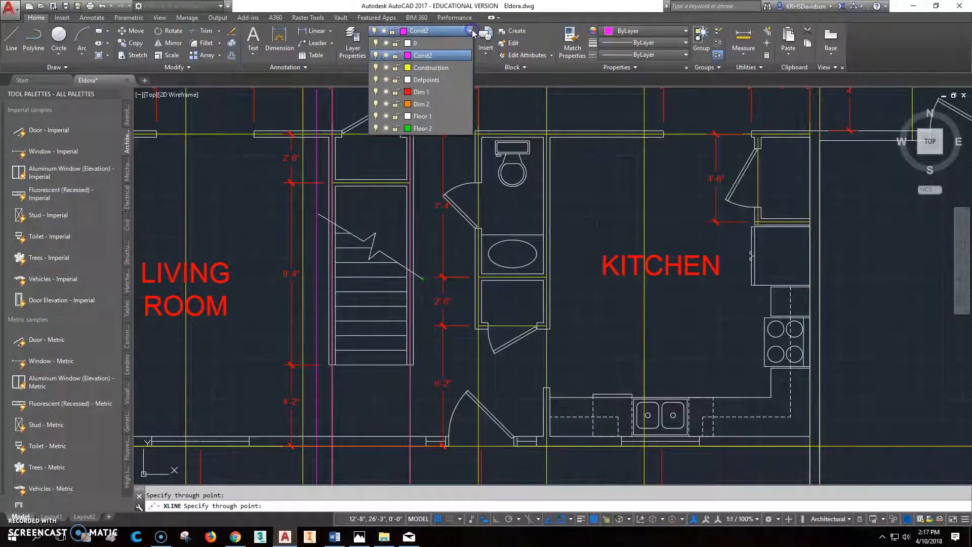
pyautogui.click(426, 130)
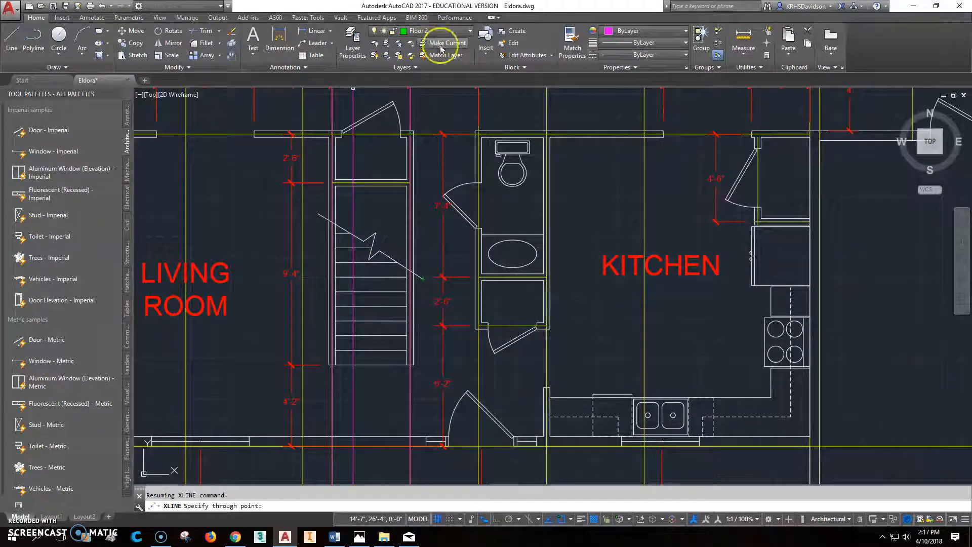
pyautogui.press('Escape')
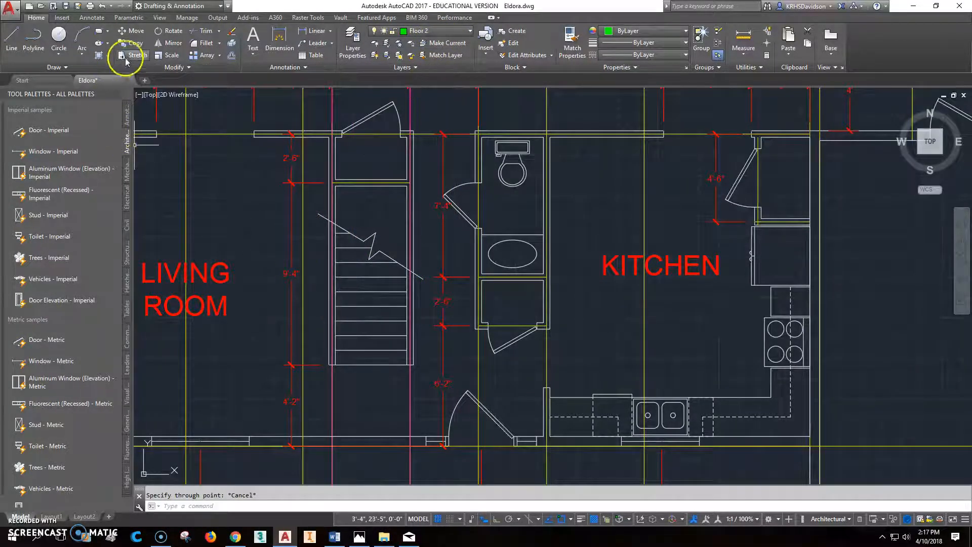
# Draw a green line from the stair corner, perpendicular to the top wall, across, down, and along the stair bottom.
pyautogui.click(24, 43)
pyautogui.click(328, 363)
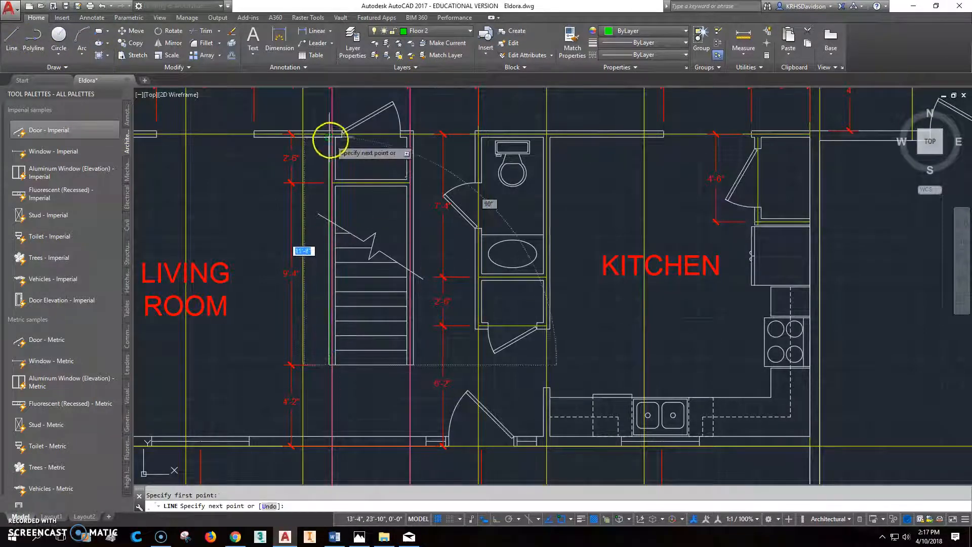
pyautogui.scroll(4, 331, 146)
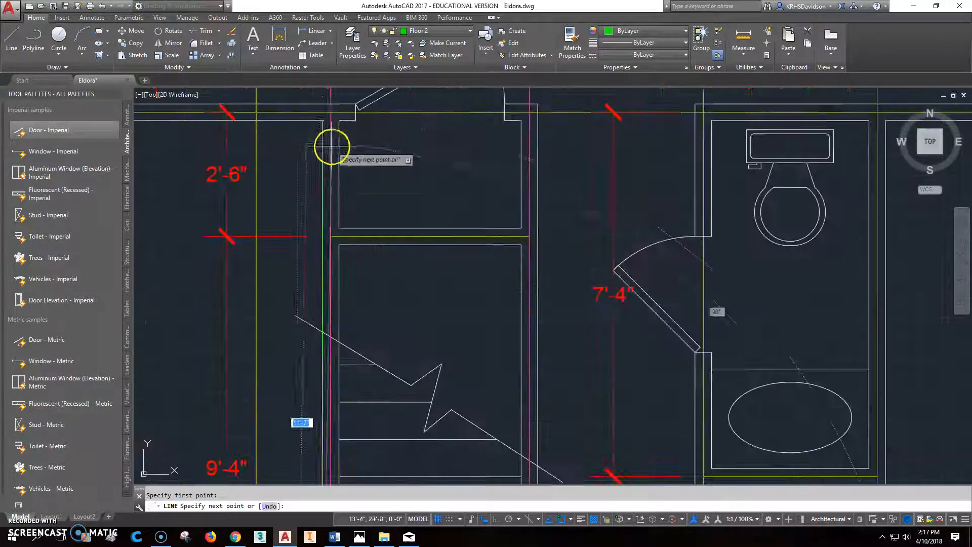
pyautogui.keyDown('shift'); pyautogui.rightClick(322, 105); pyautogui.keyUp('shift')
pyautogui.click(370, 280)
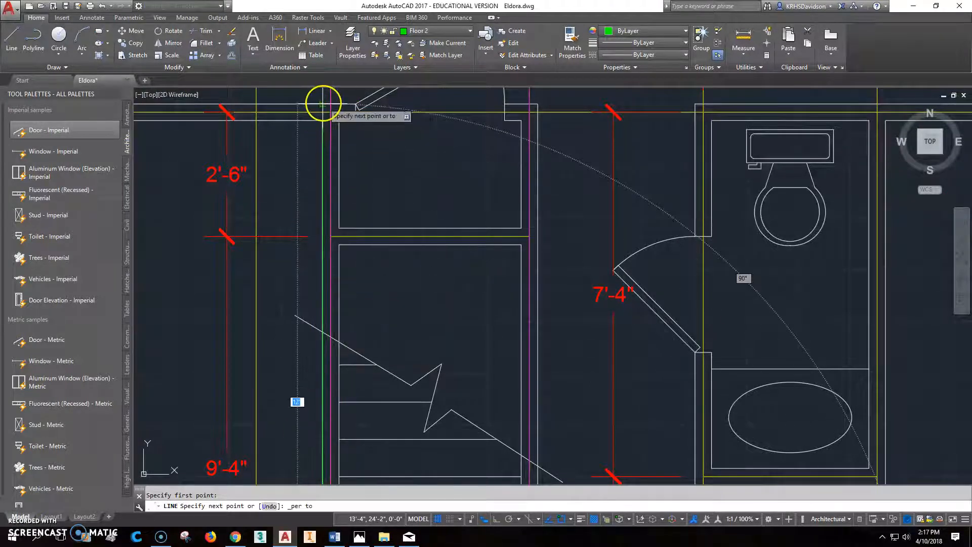
pyautogui.click(323, 105)
pyautogui.click(536, 105)
pyautogui.scroll(-2, 547, 152)
pyautogui.moveTo(552, 324); pyautogui.dragTo(554, 190, button='middle')
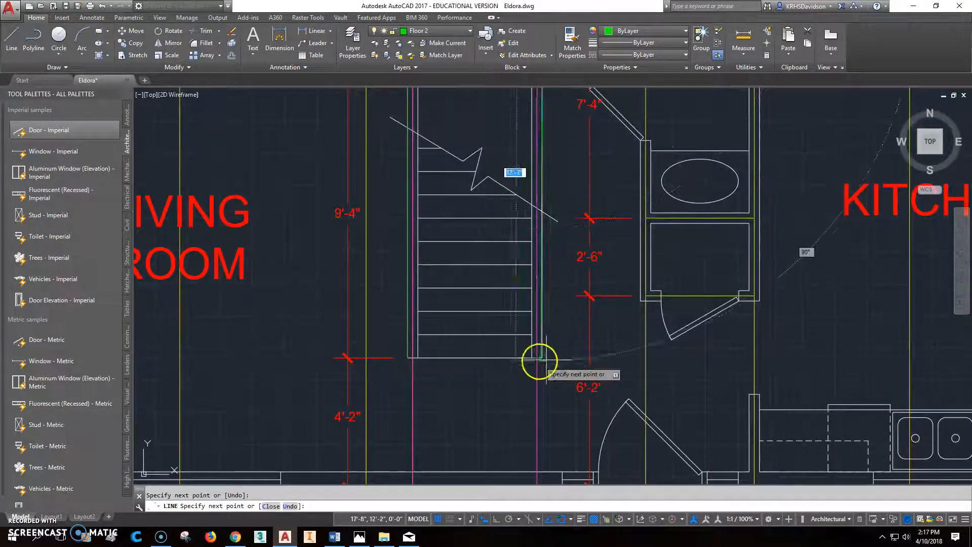
pyautogui.click(542, 358)
pyautogui.click(408, 358)
pyautogui.press('Escape')
pyautogui.click(457, 349)
# Draw a second green line from the stair bottom up and across to the next corner.
pyautogui.click(11, 38)
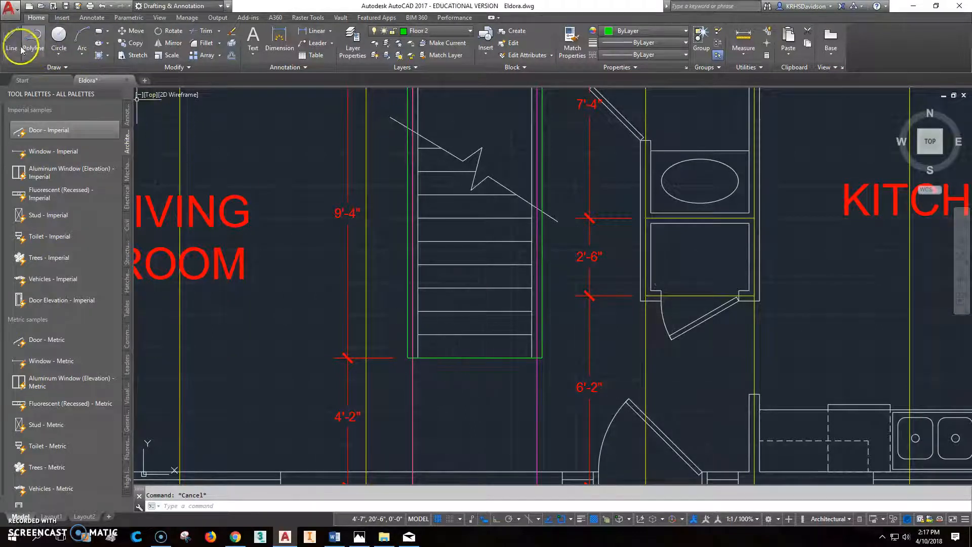
pyautogui.click(418, 358)
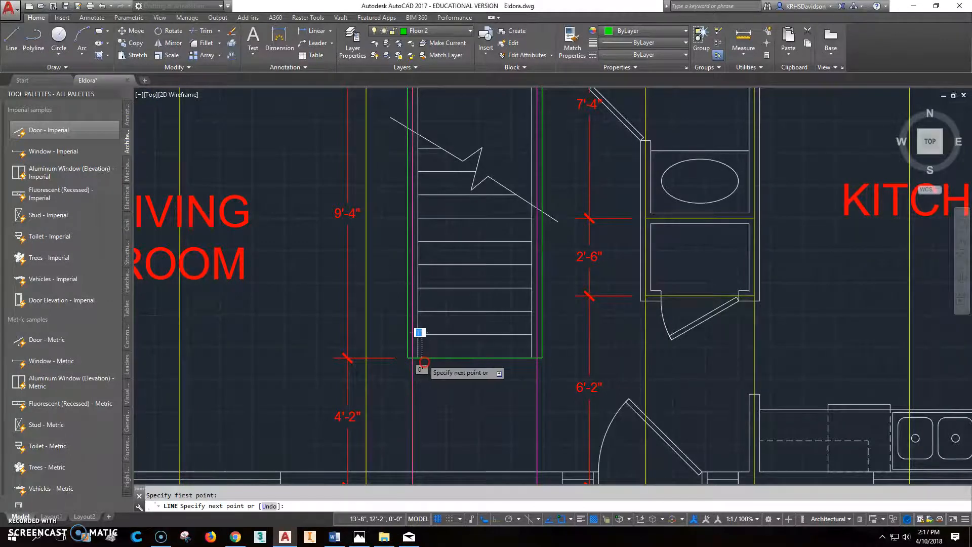
pyautogui.scroll(-3, 417, 331)
pyautogui.scroll(4, 448, 242)
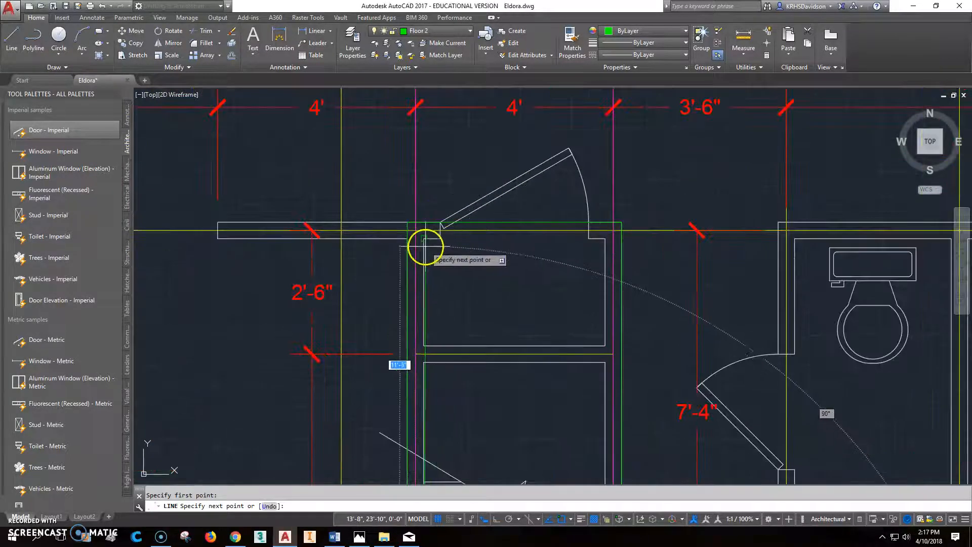
pyautogui.click(425, 237)
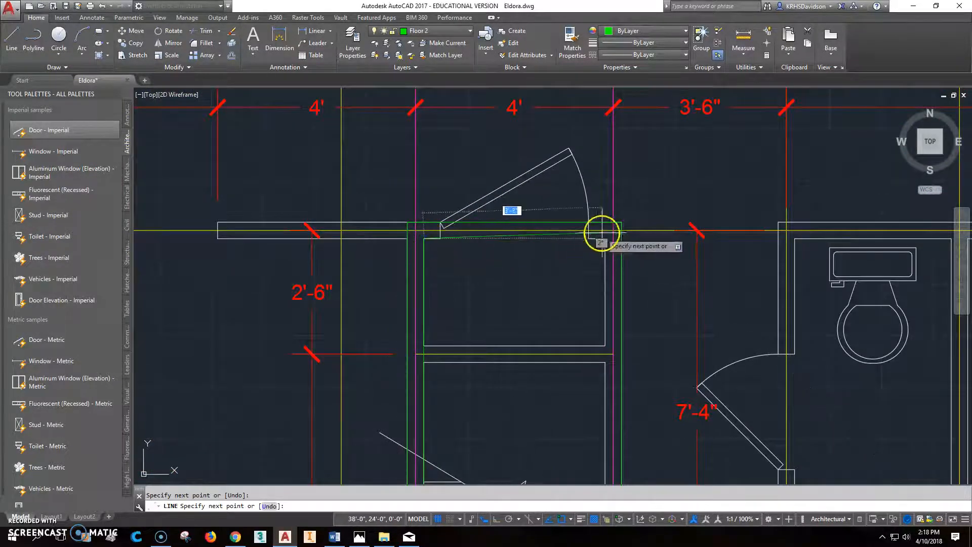
pyautogui.click(604, 236)
pyautogui.scroll(-2, 604, 237)
pyautogui.scroll(-3, 623, 401)
pyautogui.scroll(5, 582, 349)
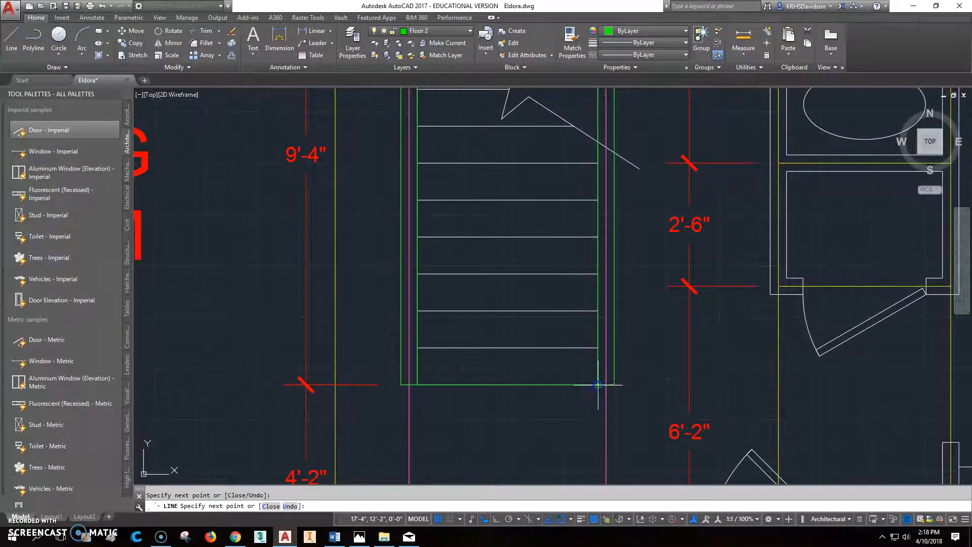
pyautogui.press('Escape')
pyautogui.moveTo(620, 352); pyautogui.dragTo(601, 409, button='middle')
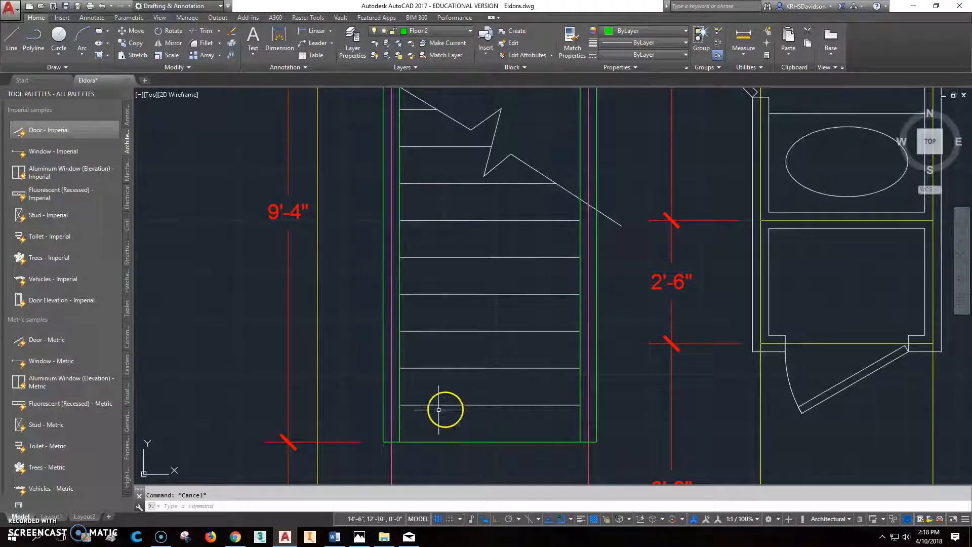
# Draw a line across the lowest stair tread.
pyautogui.write('l')
pyautogui.press('Return')
pyautogui.click(400, 404)
pyautogui.click(580, 405)
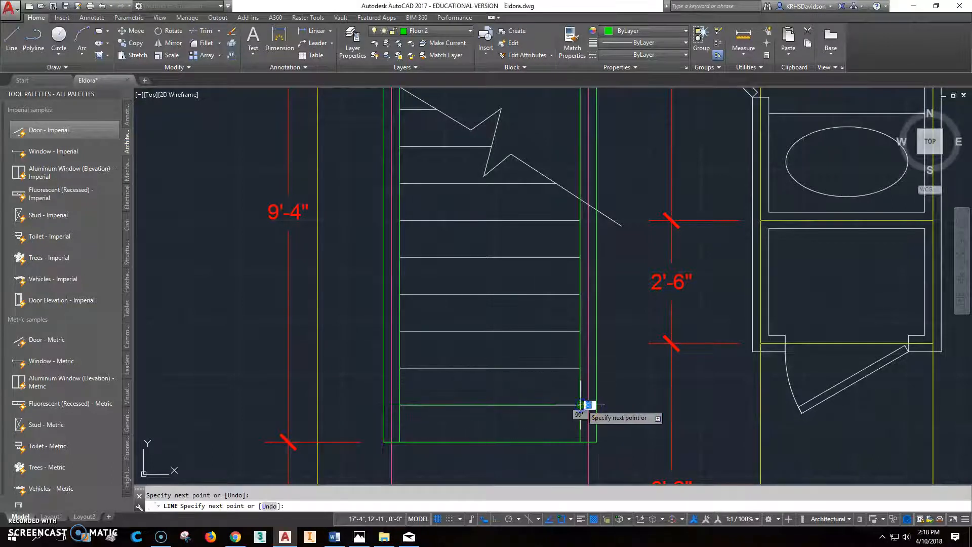
pyautogui.press('Escape')
# Copy the tread line five times up the stair, one tread apart, to the break line.
pyautogui.write('co')
pyautogui.press('Return')
pyautogui.click(564, 406)
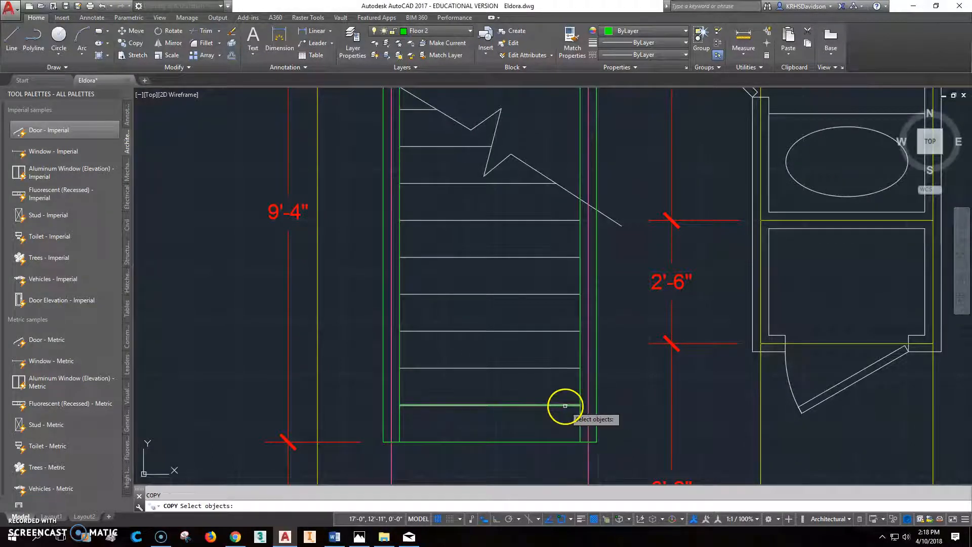
pyautogui.rightClick(568, 405)
pyautogui.click(580, 404)
pyautogui.click(580, 368)
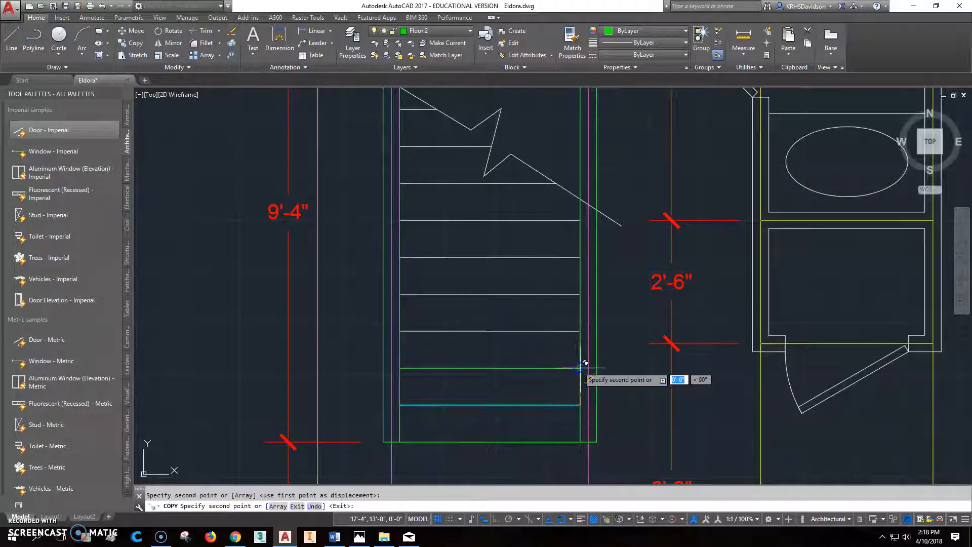
pyautogui.click(580, 331)
pyautogui.click(580, 294)
pyautogui.click(580, 257)
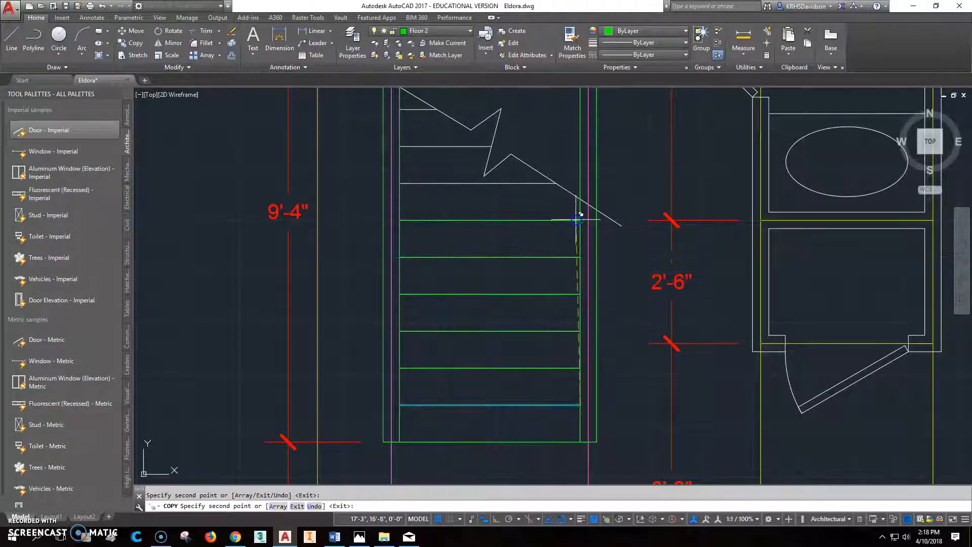
pyautogui.click(580, 220)
pyautogui.press('Escape')
pyautogui.press('Escape')
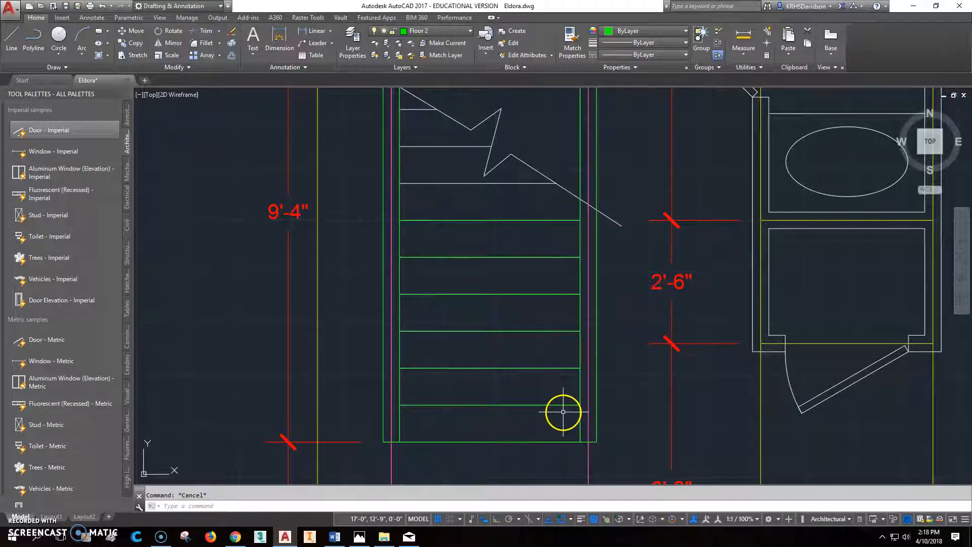
# Copy the group of tread lines higher up the stair above the break line.
pyautogui.click(131, 43)
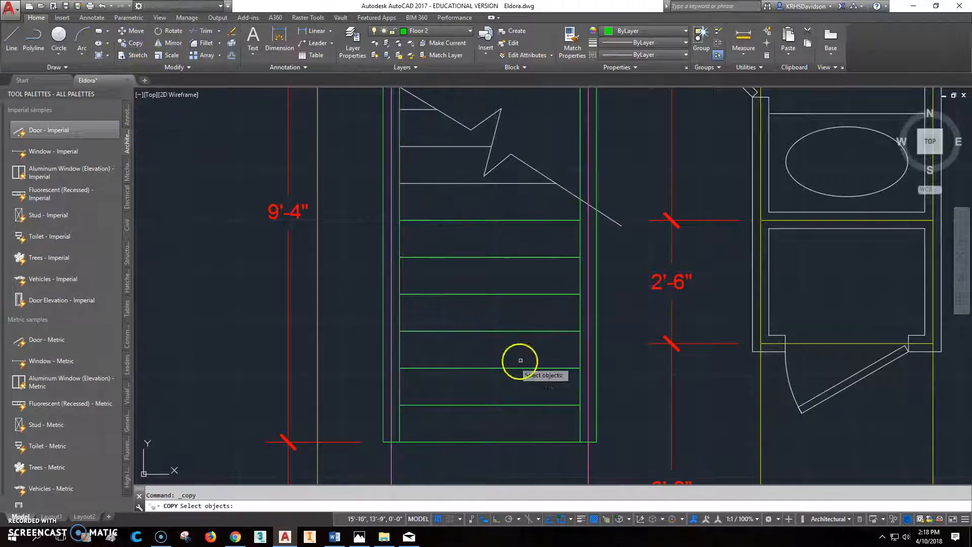
pyautogui.click(547, 368)
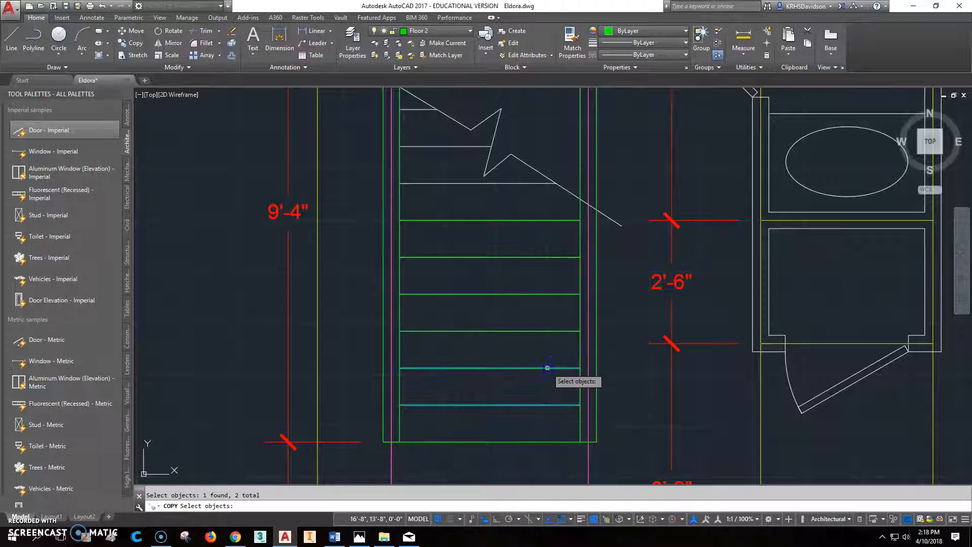
pyautogui.click(546, 331)
pyautogui.click(548, 294)
pyautogui.click(548, 257)
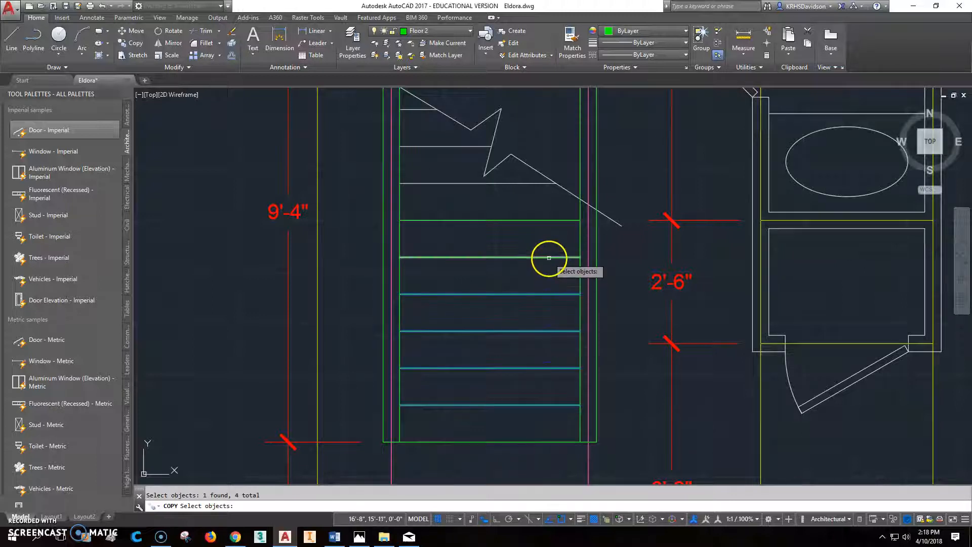
pyautogui.click(548, 222)
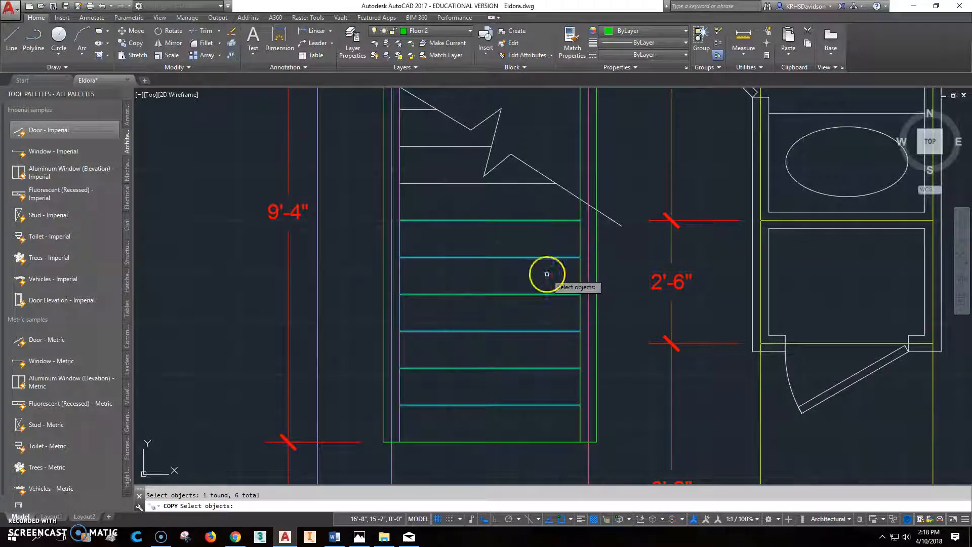
pyautogui.press('Return')
pyautogui.click(580, 443)
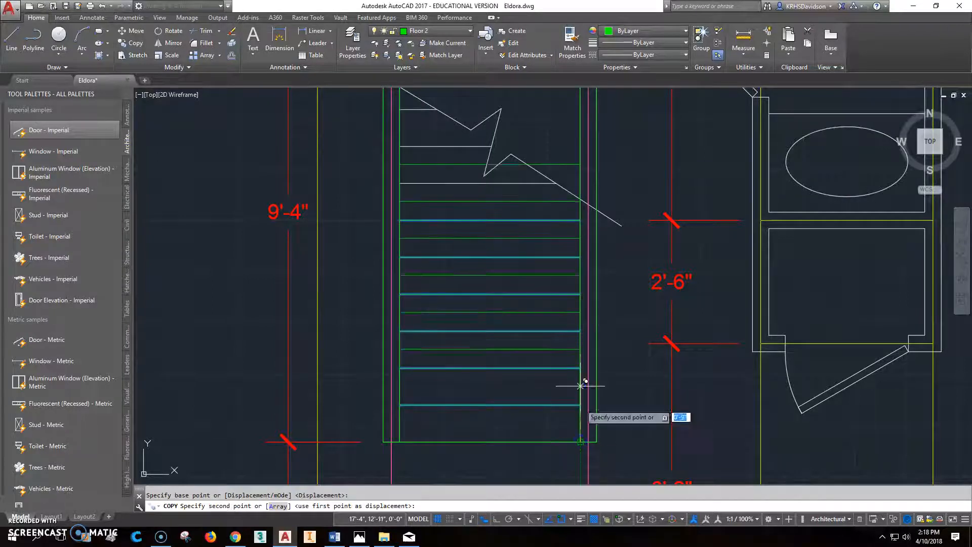
pyautogui.moveTo(582, 217); pyautogui.dragTo(613, 435, button='middle')
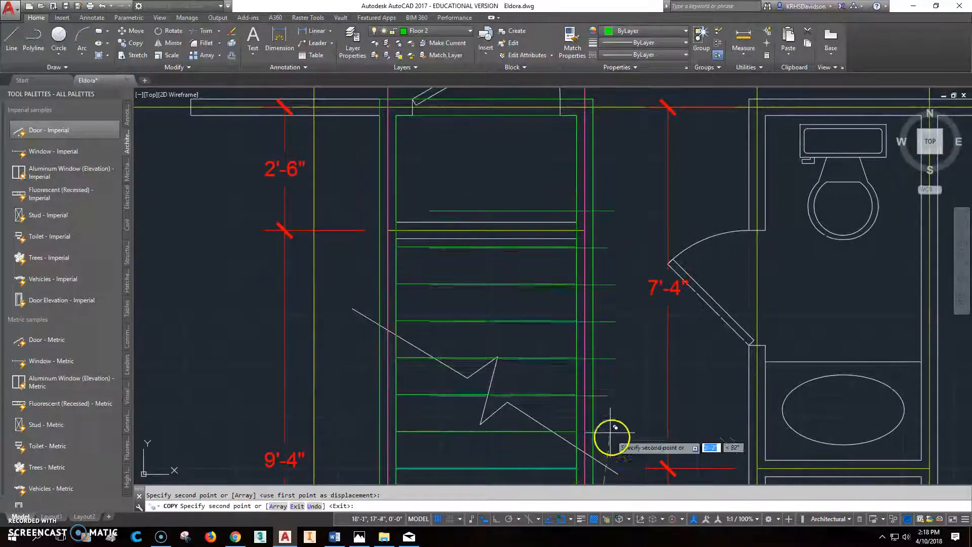
pyautogui.click(576, 251)
pyautogui.moveTo(589, 281); pyautogui.dragTo(592, 455, button='middle')
pyautogui.press('Escape')
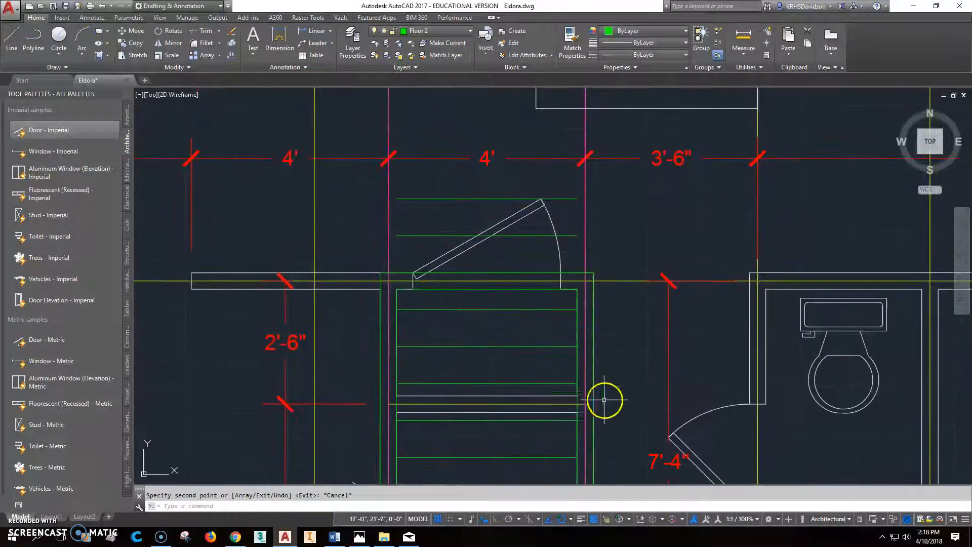
# Delete the extra tread line and another unwanted green line, then recentre the stair.
pyautogui.click(517, 235)
pyautogui.press('Delete')
pyautogui.click(527, 198)
pyautogui.press('Delete')
pyautogui.scroll(-3, 530, 302)
pyautogui.moveTo(557, 354); pyautogui.dragTo(527, 299, button='middle')
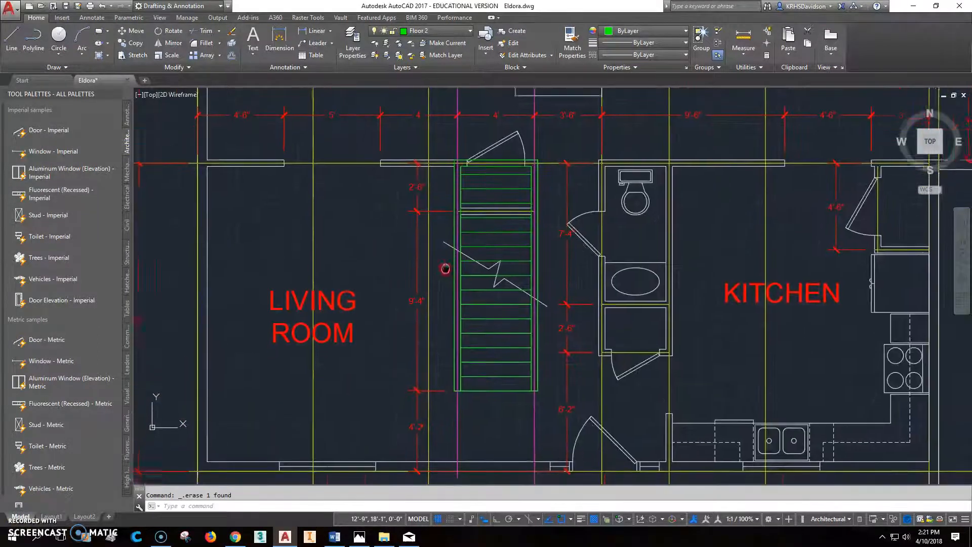
pyautogui.scroll(4, 567, 283)
pyautogui.scroll(-2, 558, 307)
pyautogui.moveTo(557, 306); pyautogui.dragTo(496, 294, button='middle')
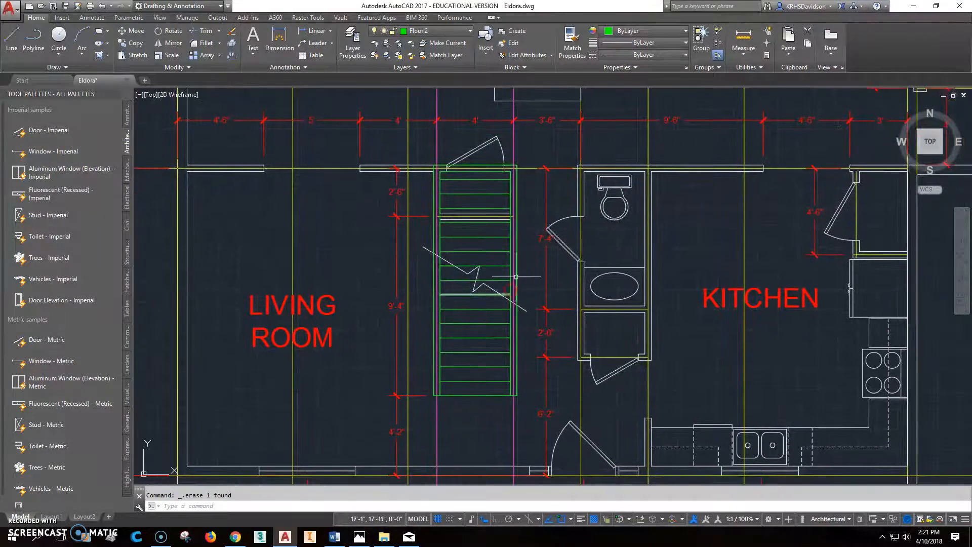
pyautogui.click(462, 31)
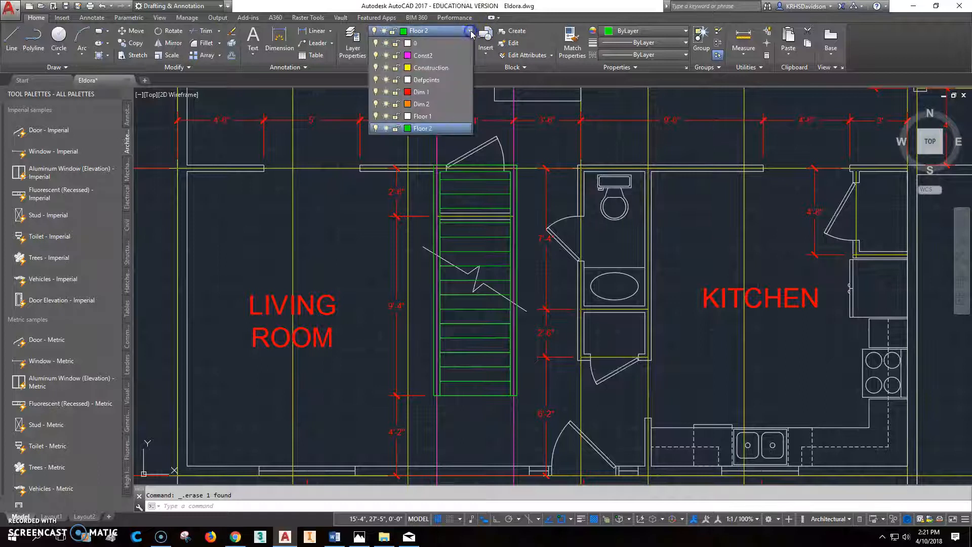
# Freeze the Dim 1, Floor 1 and Construction layers, leaving the stair and Const2 lines.
pyautogui.click(387, 92)
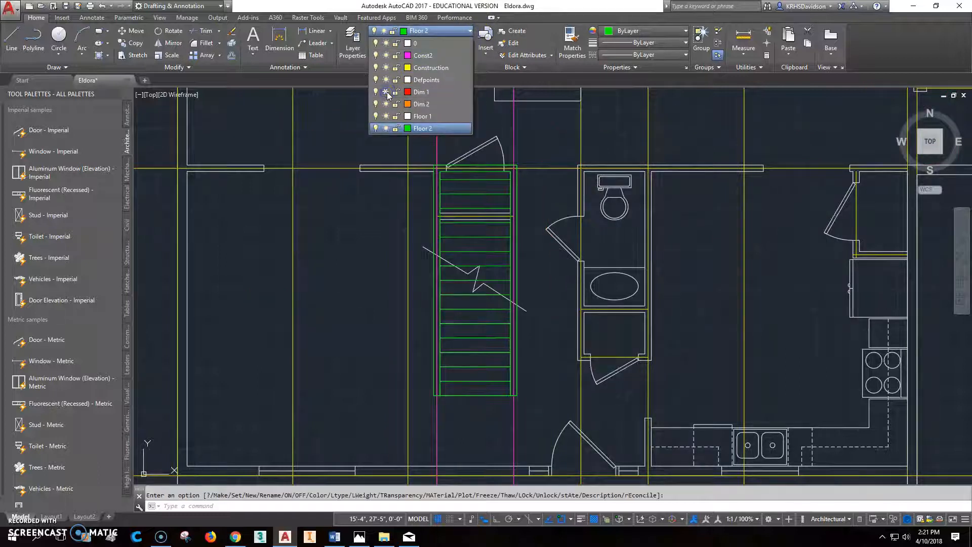
pyautogui.scroll(-2, 500, 271)
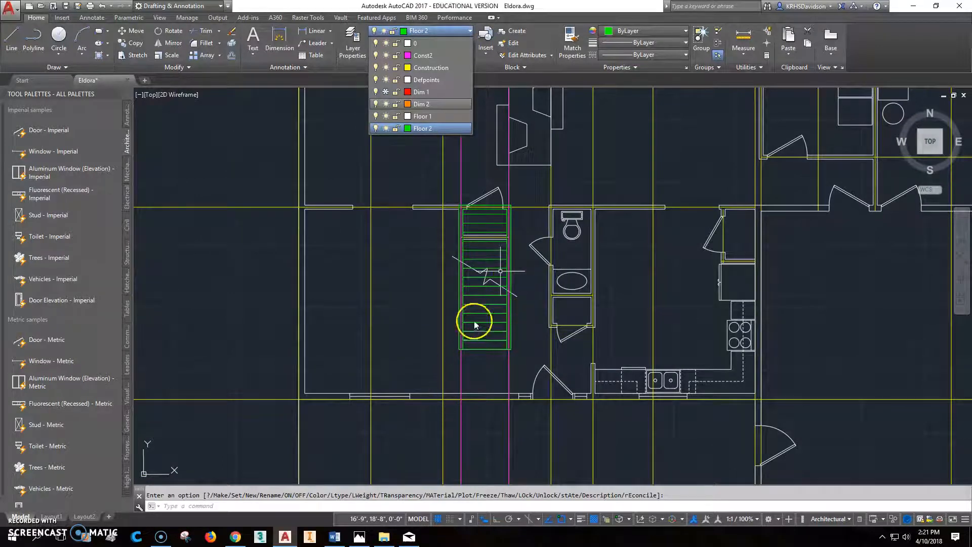
pyautogui.click(386, 116)
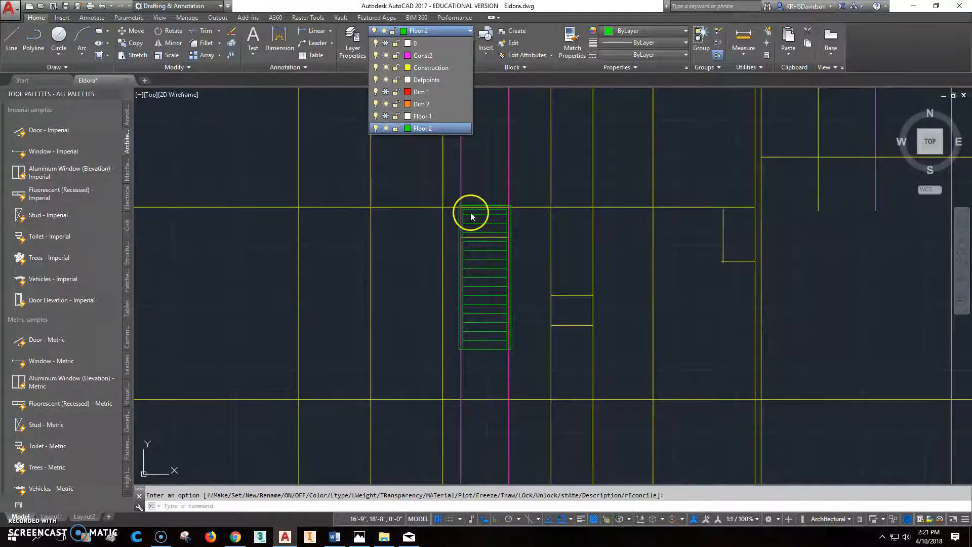
pyautogui.click(385, 67)
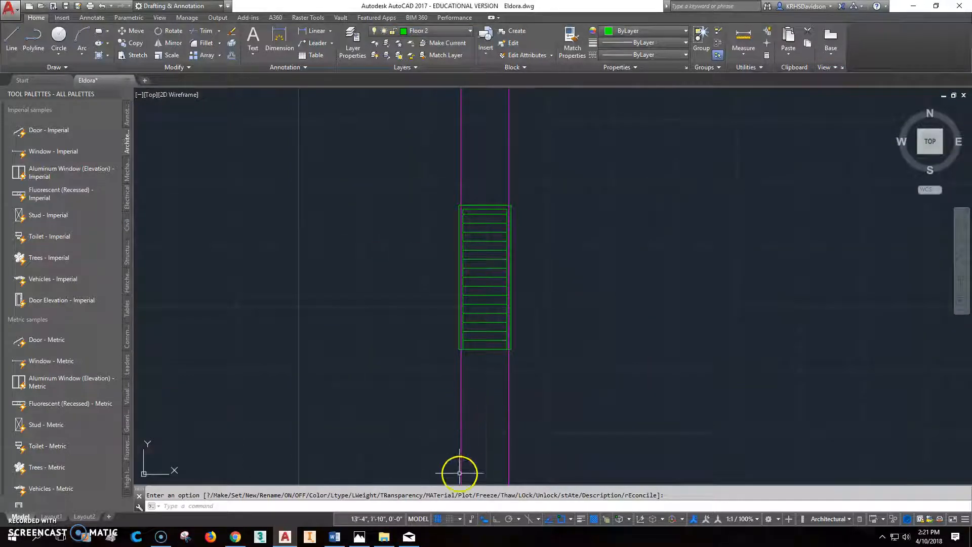
pyautogui.click(409, 536)
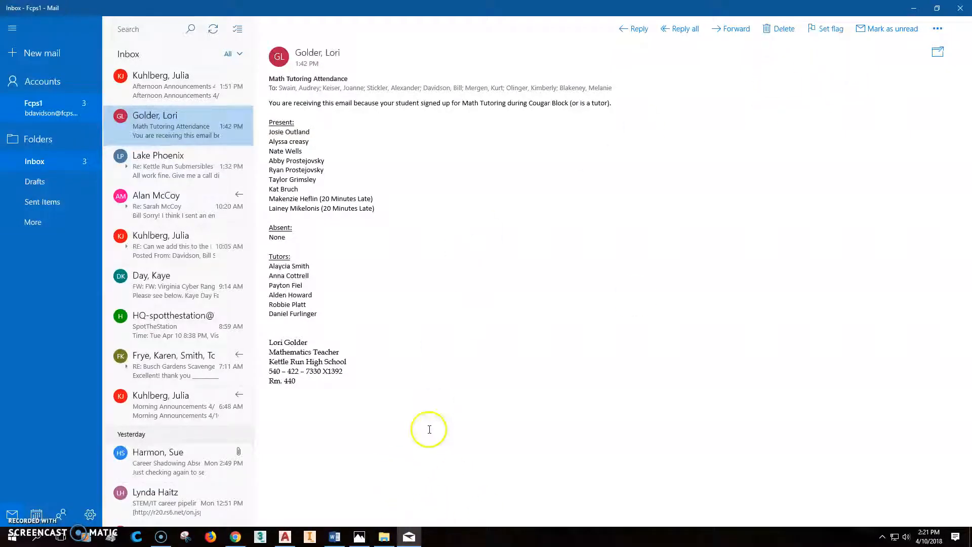
pyautogui.click(960, 8)
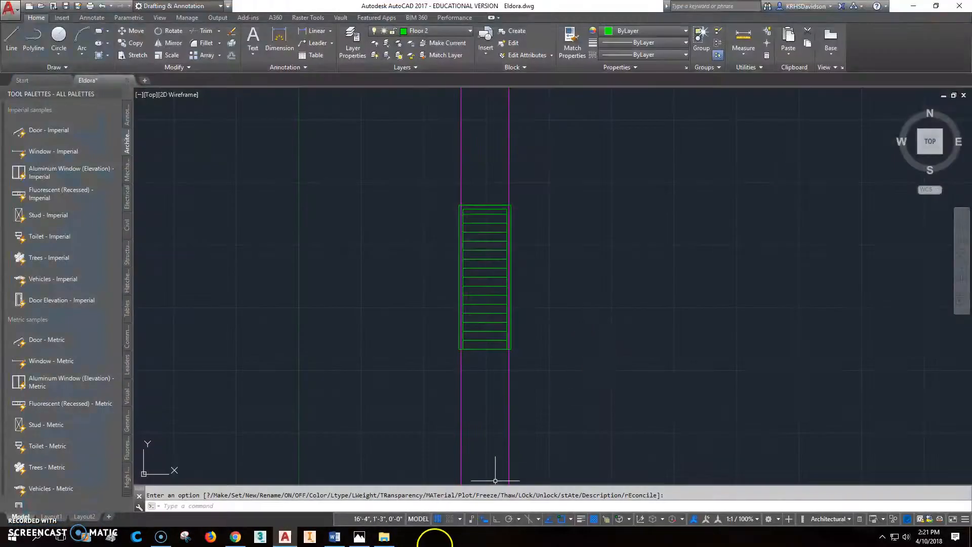
# After checking the Eldora reference, offset the right magenta line 9'6" to the left.
pyautogui.click(359, 538)
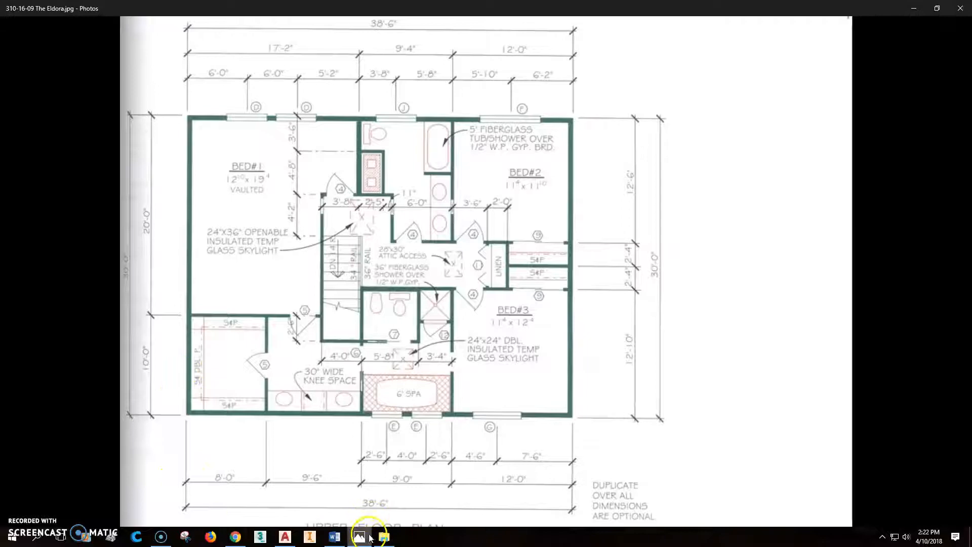
pyautogui.click(285, 536)
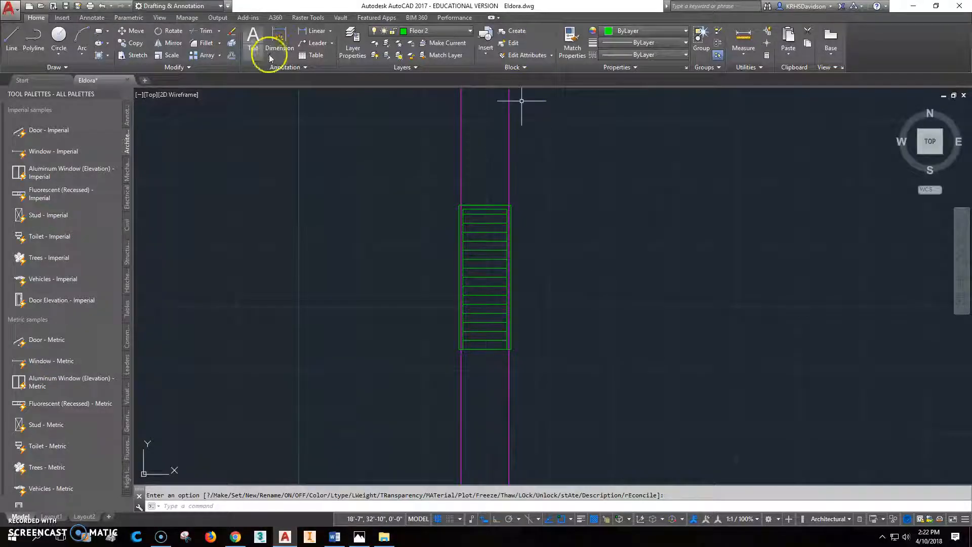
pyautogui.click(231, 55)
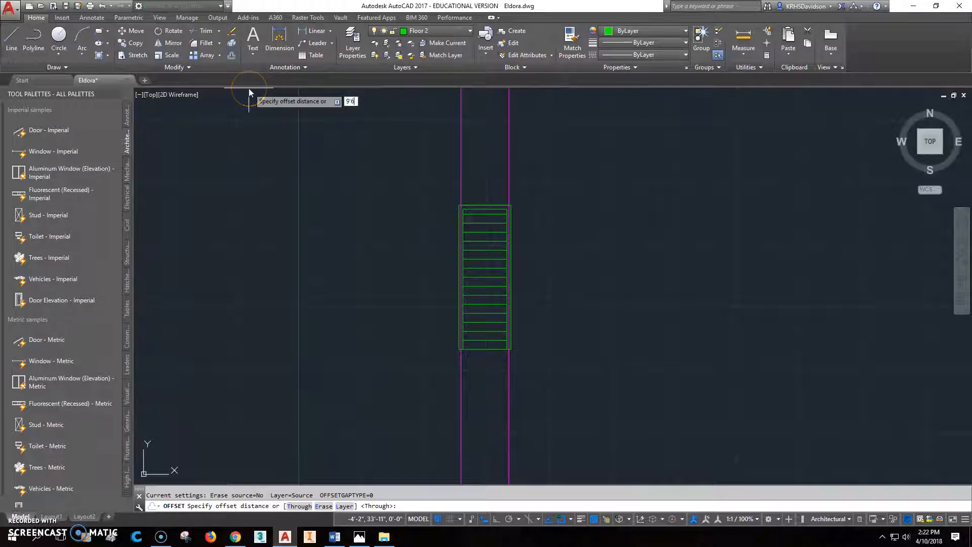
pyautogui.write("9'6")
pyautogui.press('Return')
pyautogui.click(508, 416)
pyautogui.moveTo(412, 408); pyautogui.dragTo(492, 350, button='middle')
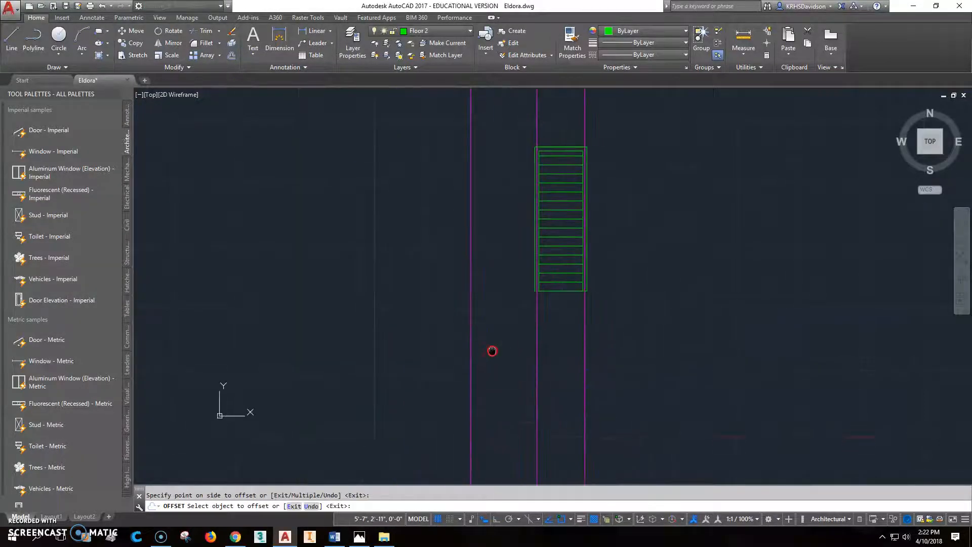
pyautogui.click(359, 537)
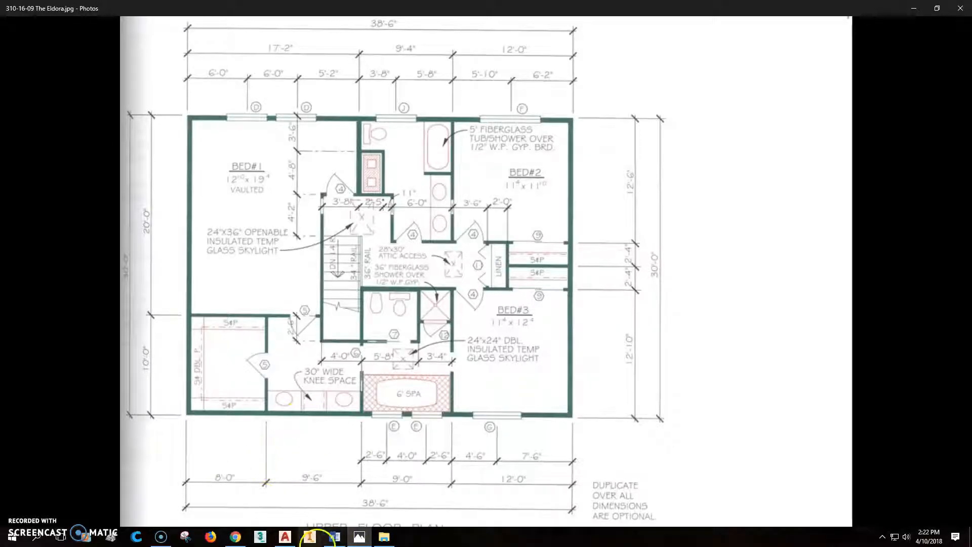
pyautogui.click(284, 540)
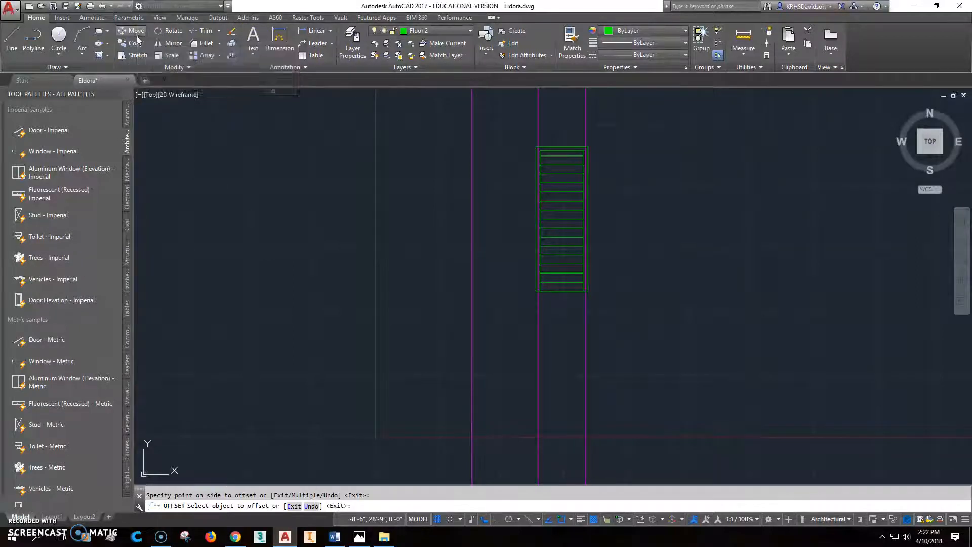
# Offset a vertical magenta line 8' to the left.
pyautogui.click(232, 54)
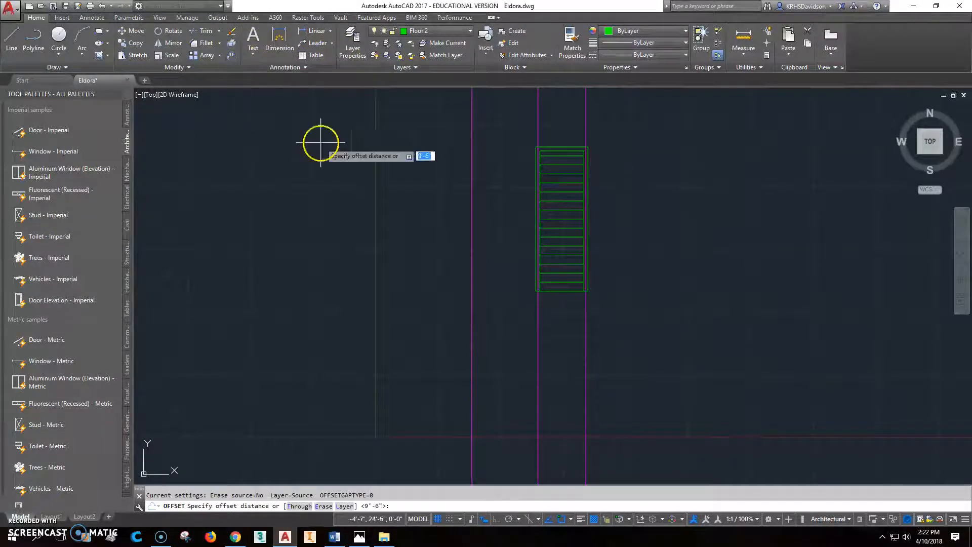
pyautogui.write("8'")
pyautogui.press('Return')
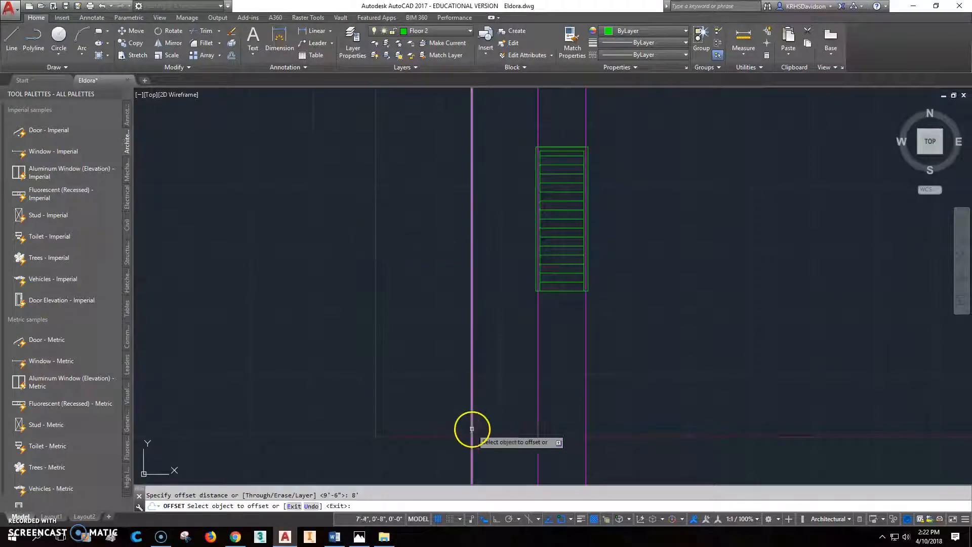
pyautogui.click(471, 395)
pyautogui.moveTo(416, 401); pyautogui.dragTo(382, 411, button='middle')
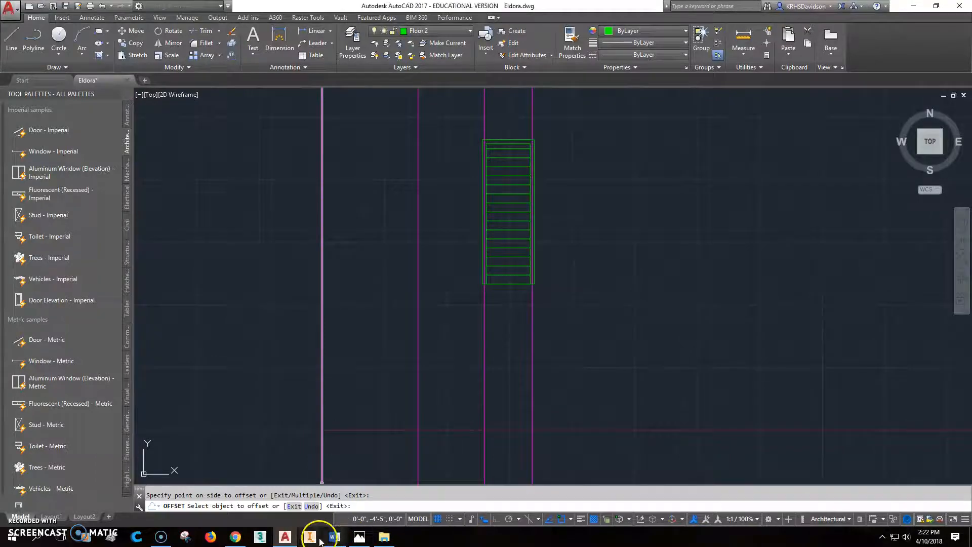
pyautogui.click(359, 536)
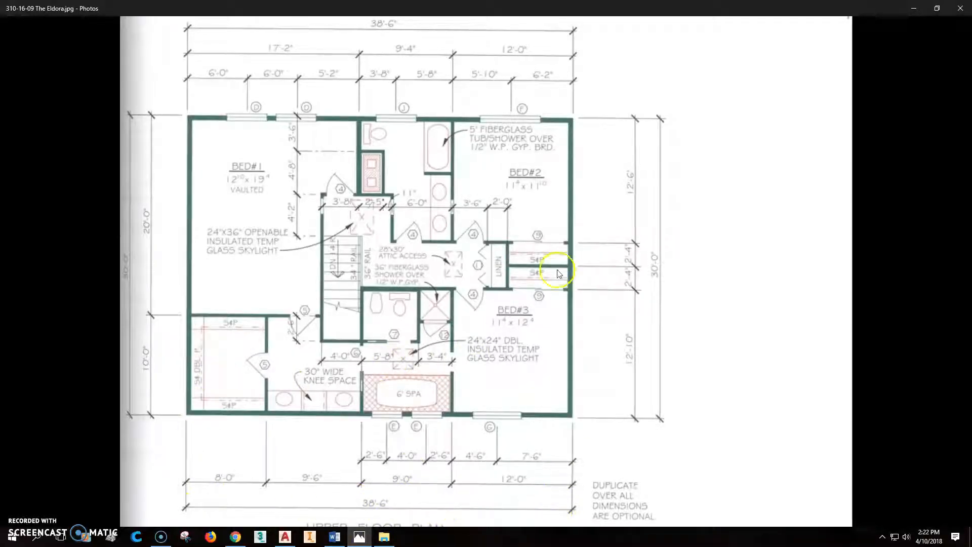
pyautogui.click(283, 539)
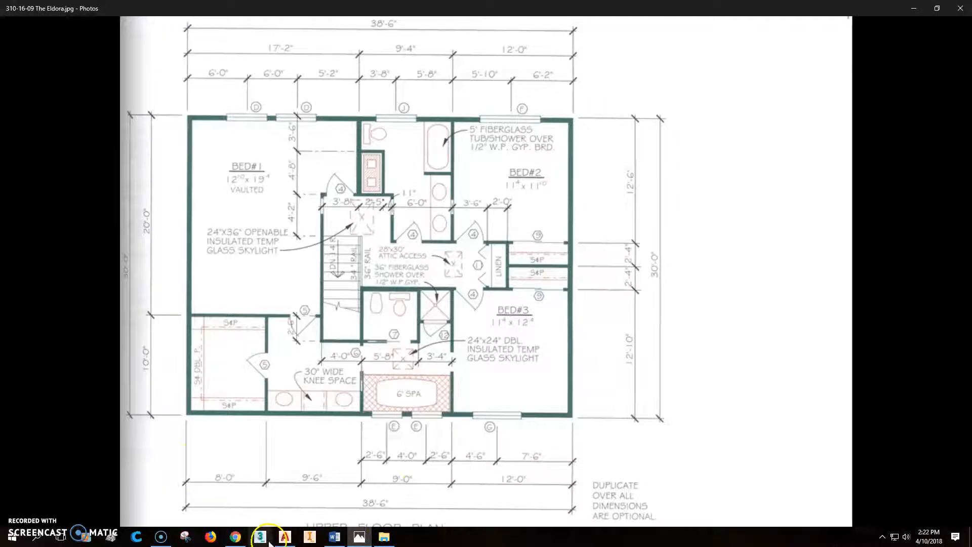
pyautogui.click(285, 537)
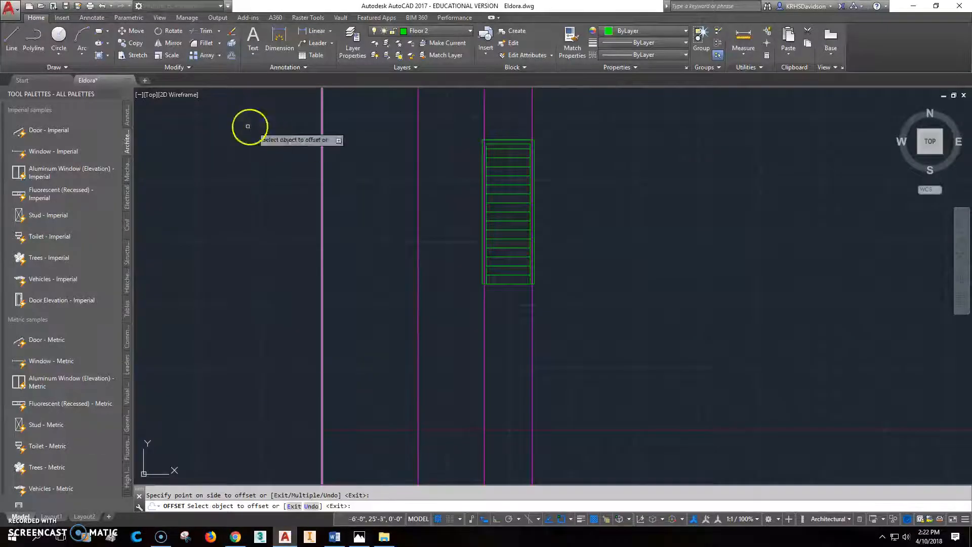
# Offset the leftmost magenta line 38'6" to the right, checking the reference plan.
pyautogui.click(231, 55)
pyautogui.scroll(-2, 278, 273)
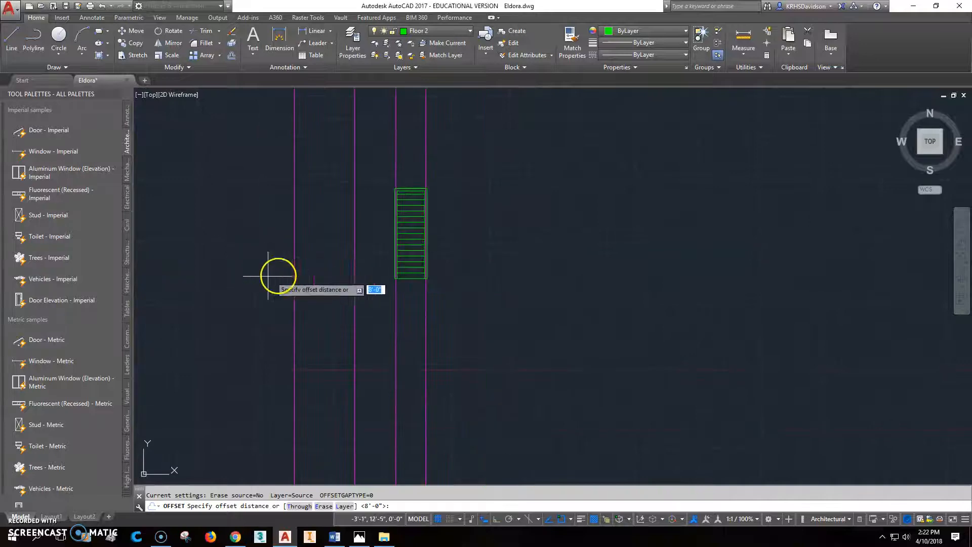
pyautogui.click(359, 537)
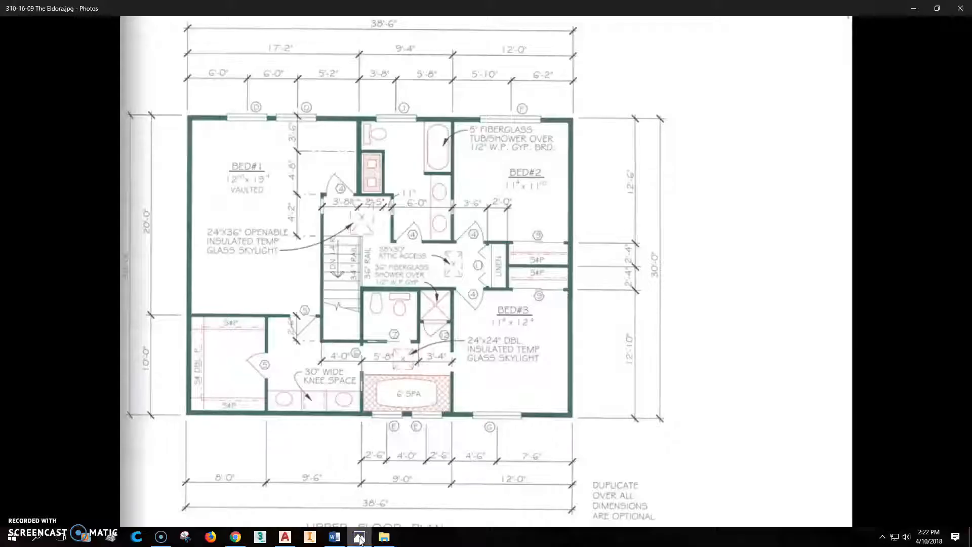
pyautogui.click(285, 537)
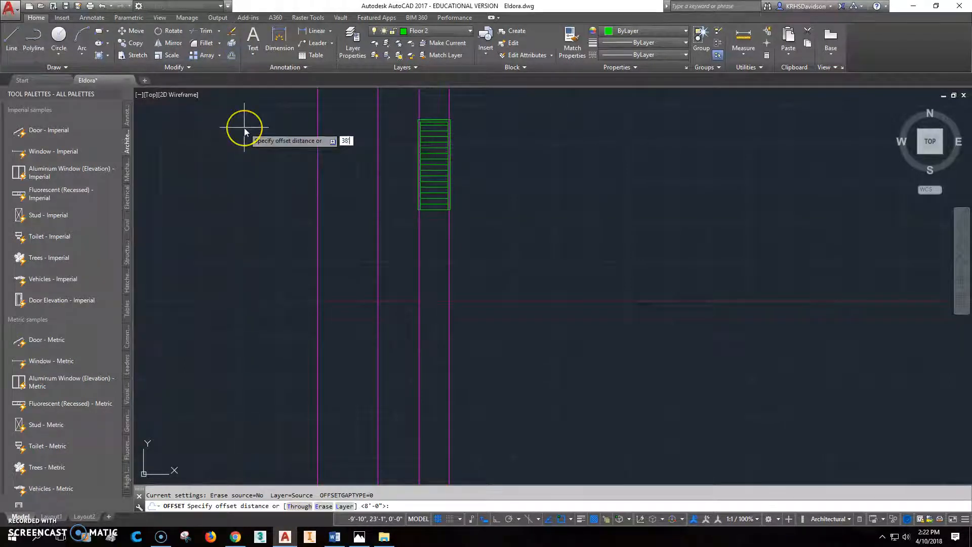
pyautogui.press('Return')
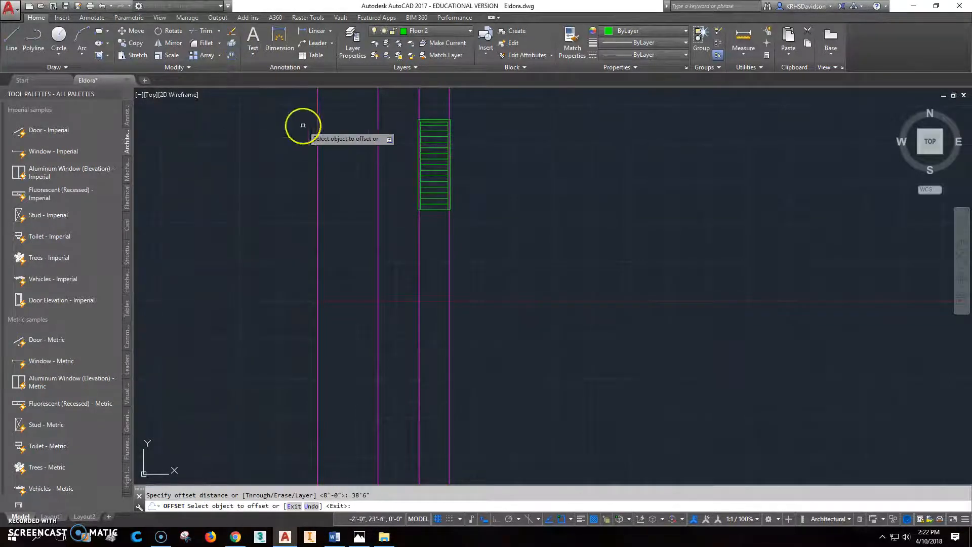
pyautogui.click(317, 337)
pyautogui.click(458, 335)
pyautogui.scroll(2, 540, 349)
pyautogui.scroll(-4, 537, 339)
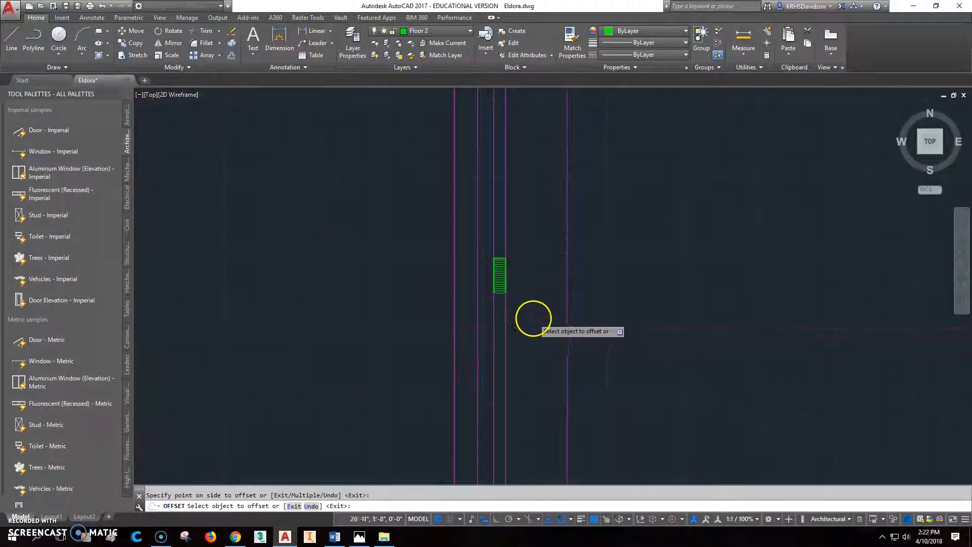
pyautogui.scroll(1, 533, 318)
pyautogui.press('Escape')
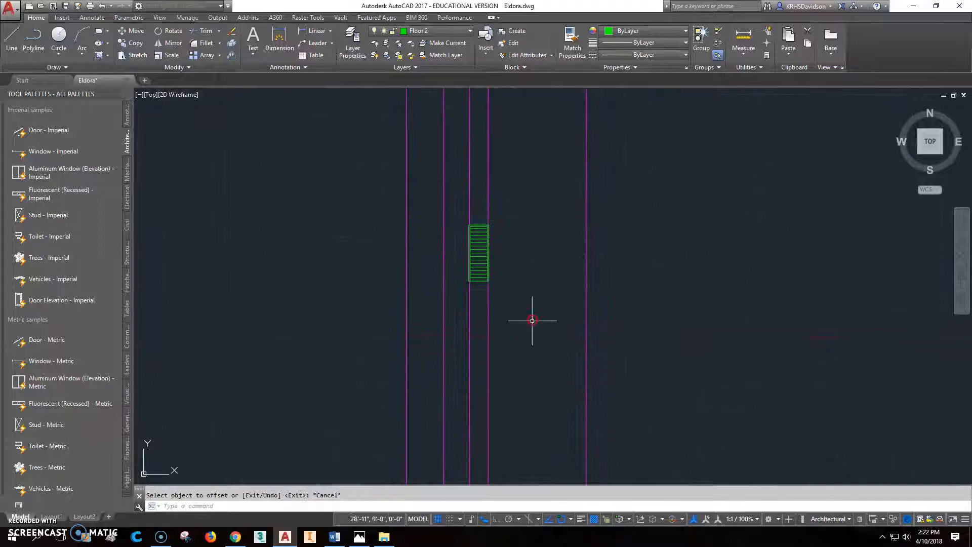
pyautogui.click(359, 537)
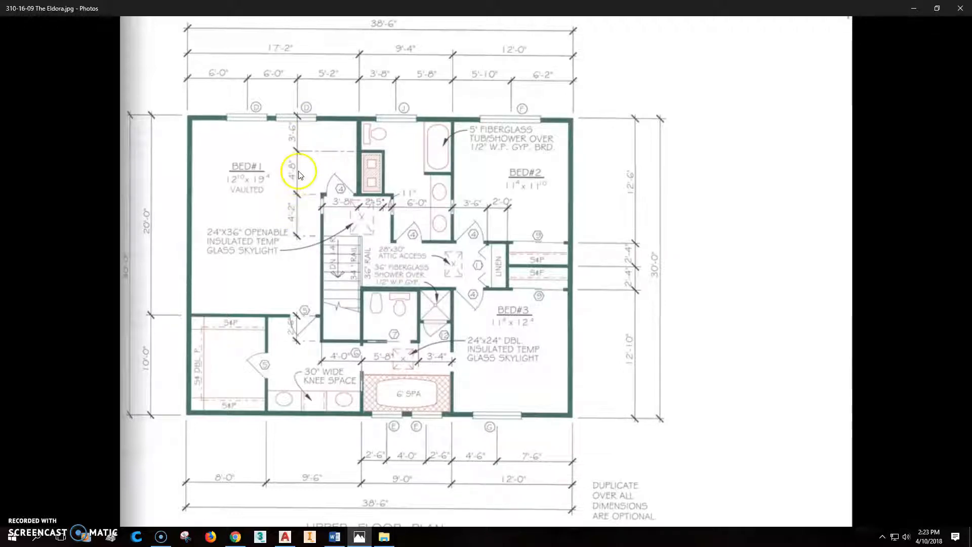
# Return to AutoCAD and zoom in on the stair framed by five magenta lines.
pyautogui.click(285, 537)
pyautogui.scroll(4, 495, 208)
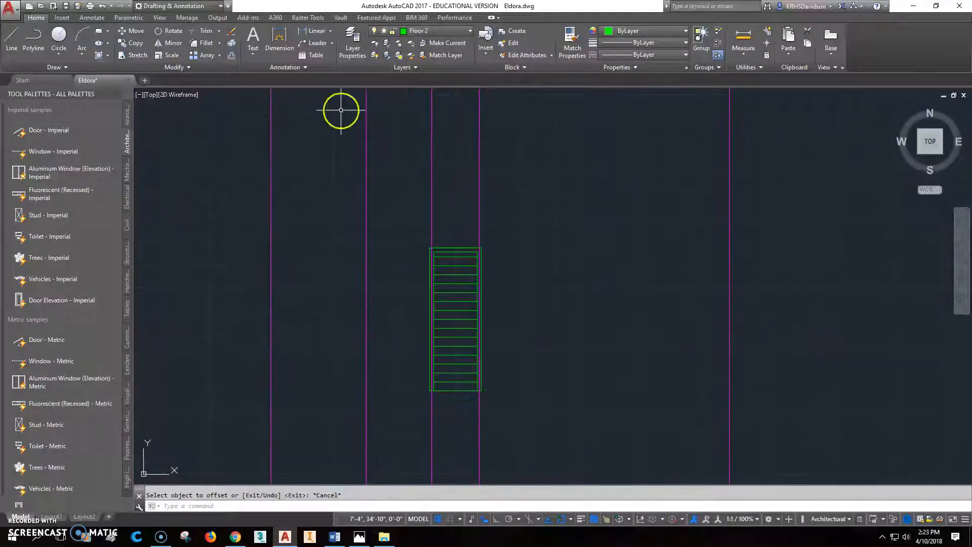
# Make Const2 the current layer and draw a horizontal construction line along the stair's top edge.
pyautogui.click(436, 31)
pyautogui.click(420, 61)
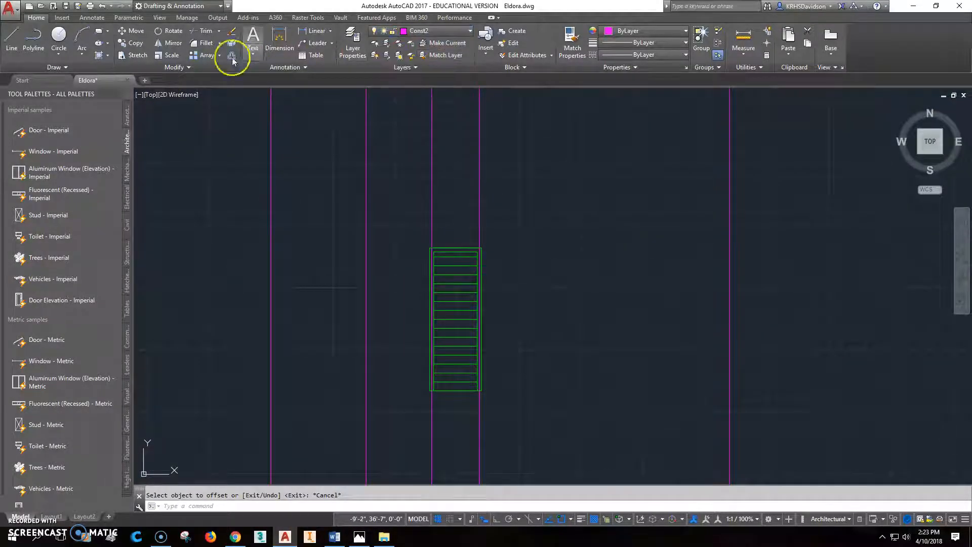
pyautogui.click(44, 66)
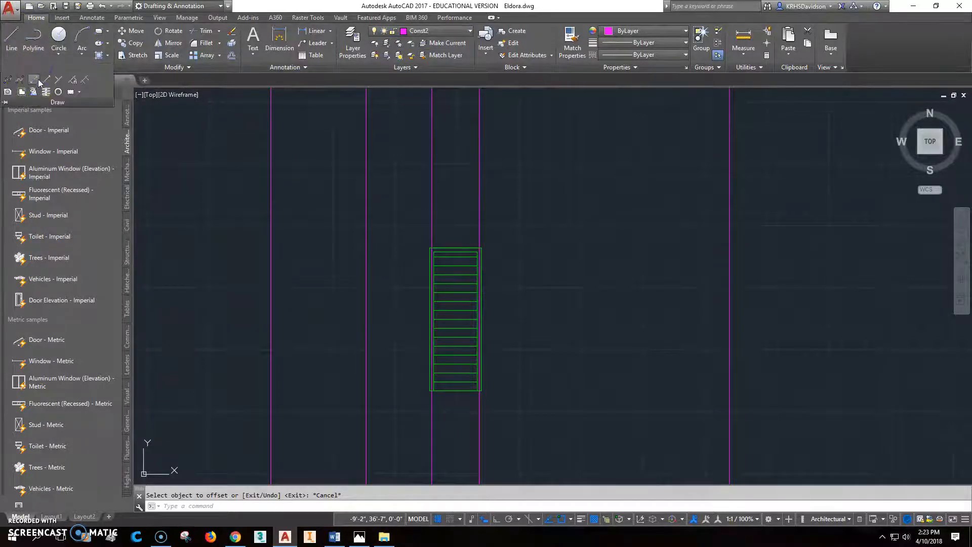
pyautogui.write('xl')
pyautogui.press('Return')
pyautogui.write('h')
pyautogui.press('Return')
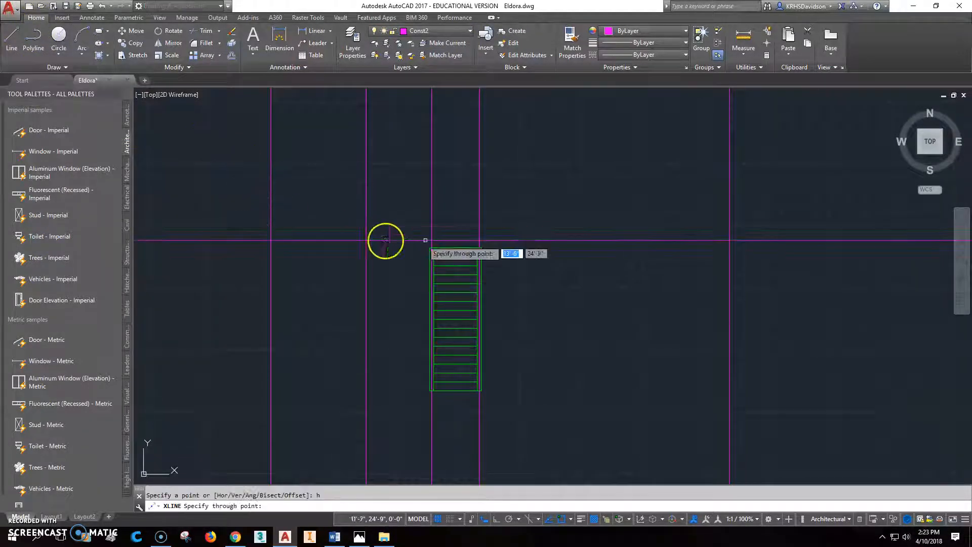
pyautogui.click(485, 246)
pyautogui.press('Escape')
# Erase the stair's old top line and bring up the Eldora plan photo for reference.
pyautogui.scroll(3, 487, 245)
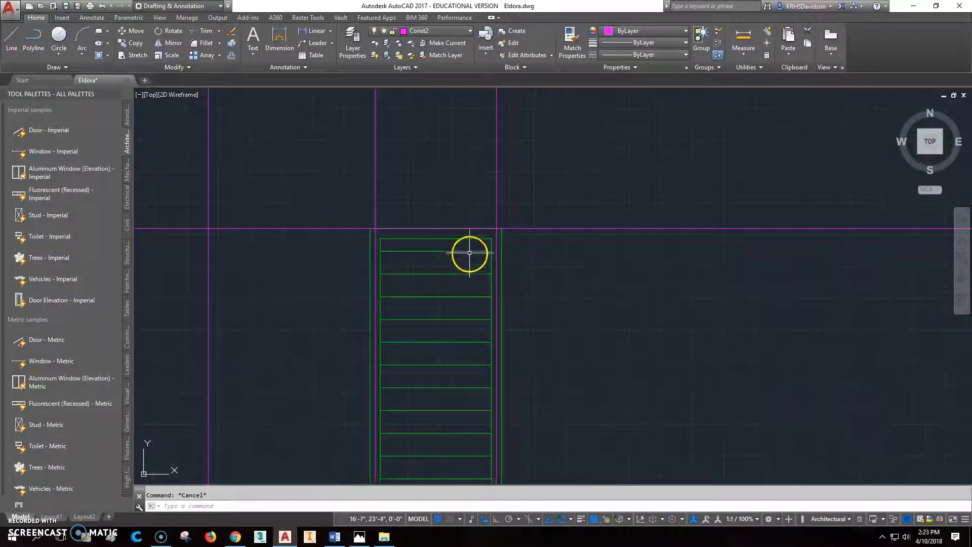
pyautogui.click(475, 230)
pyautogui.press('Delete')
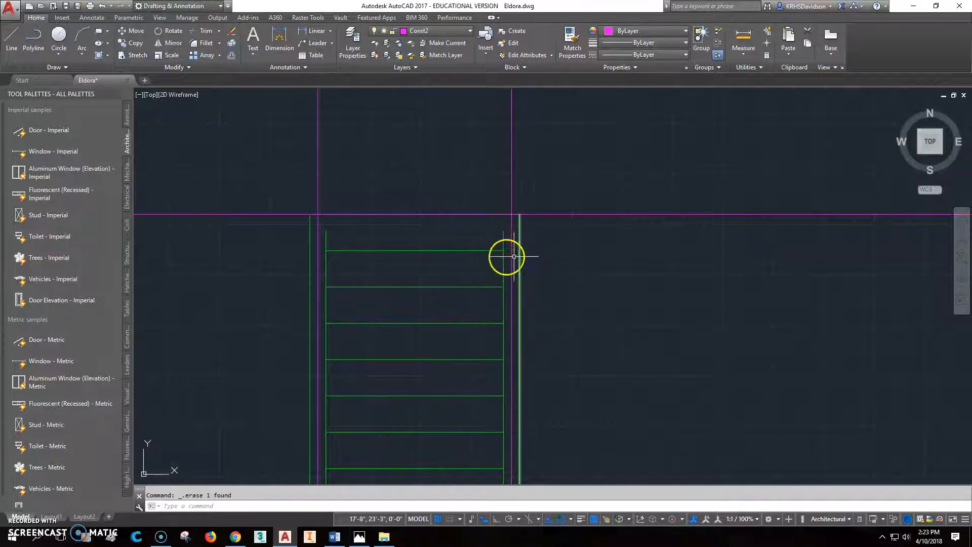
pyautogui.scroll(-1, 394, 221)
pyautogui.scroll(-1, 394, 221)
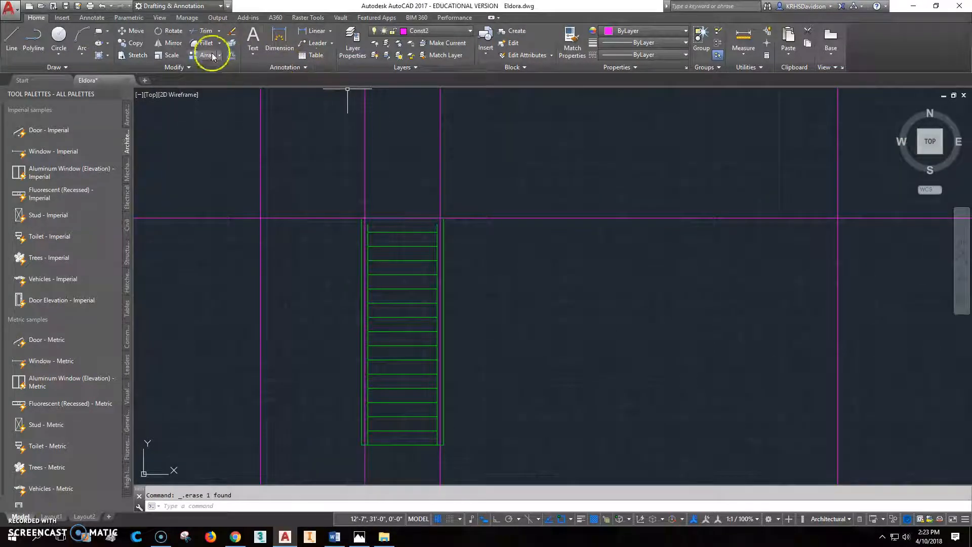
pyautogui.click(232, 55)
pyautogui.click(359, 536)
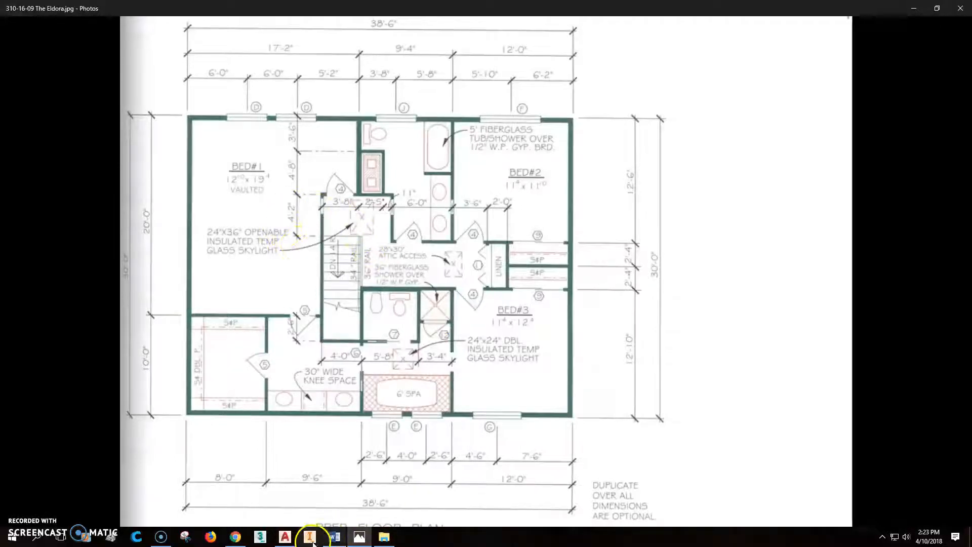
# Offset the magenta construction line 4'2" upward, then compare it against the reference plan.
pyautogui.click(285, 536)
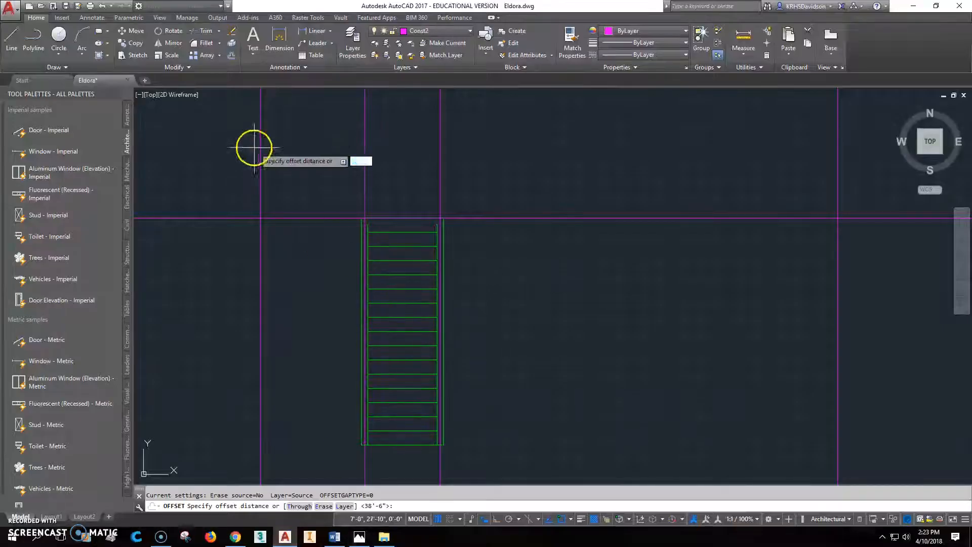
pyautogui.write('4\'2"')
pyautogui.press('Return')
pyautogui.click(334, 218)
pyautogui.click(348, 180)
pyautogui.moveTo(347, 181); pyautogui.dragTo(347, 306, button='middle')
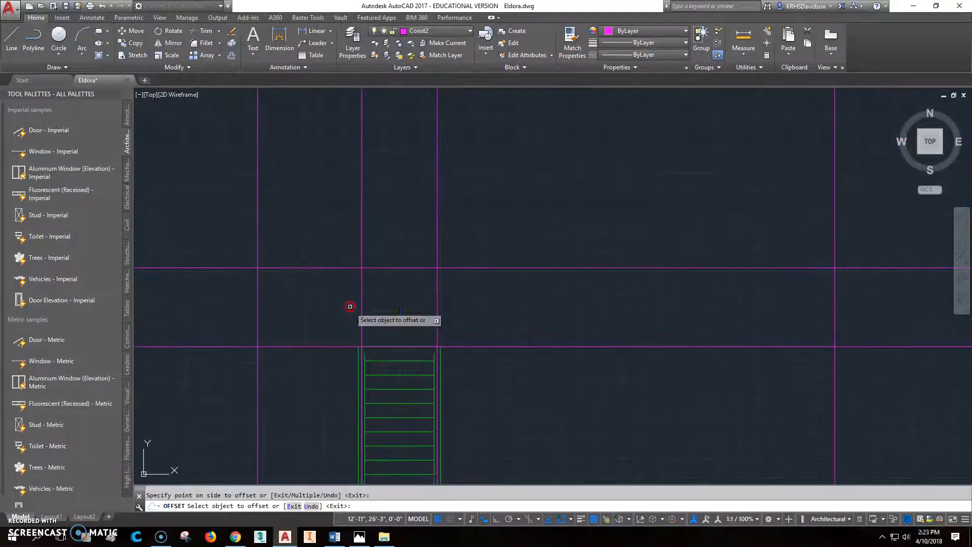
pyautogui.click(360, 537)
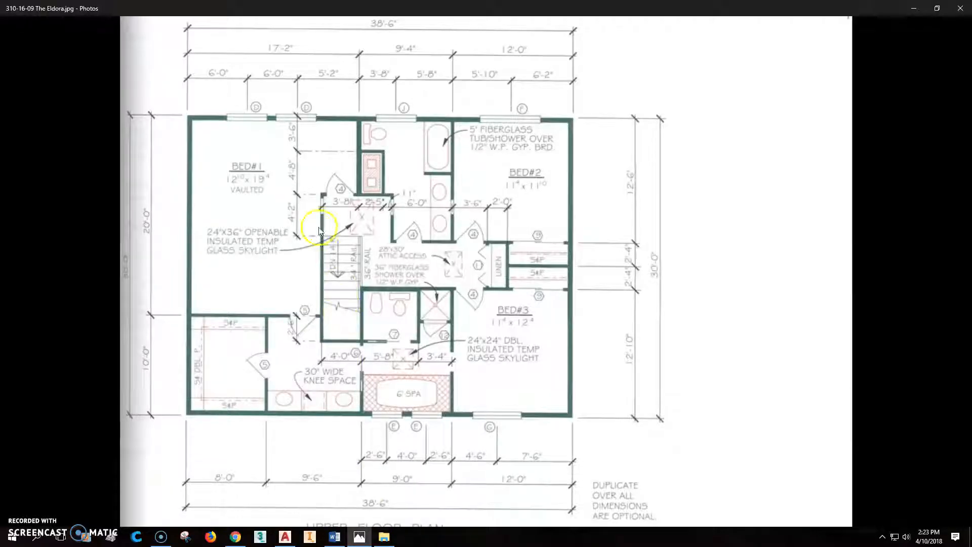
pyautogui.click(285, 536)
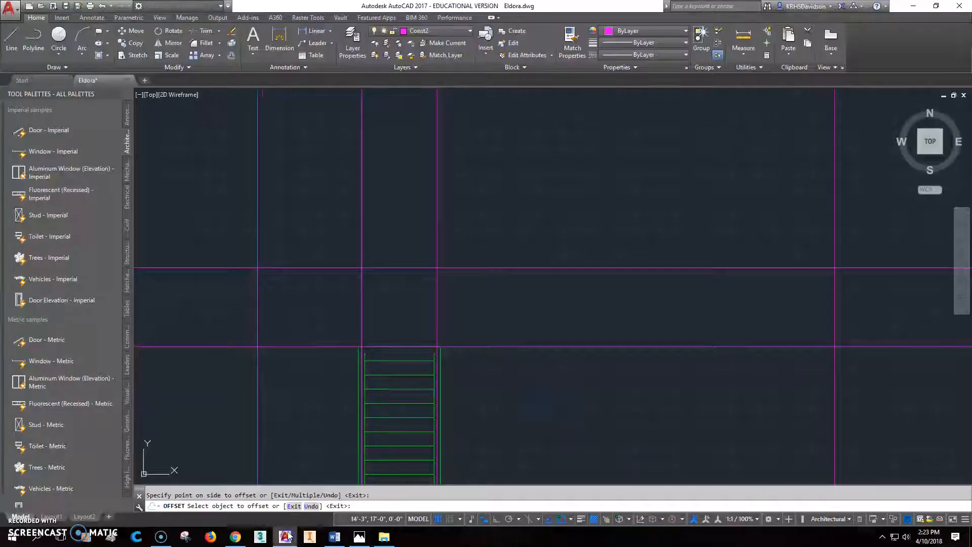
# Add another horizontal construction line offset 4'8" above the next line.
pyautogui.click(231, 55)
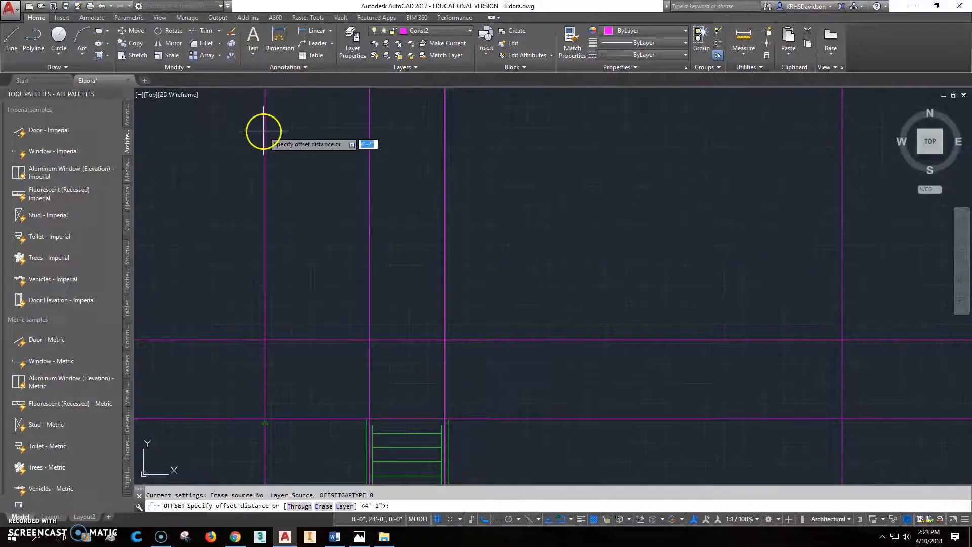
pyautogui.write('4\'8"')
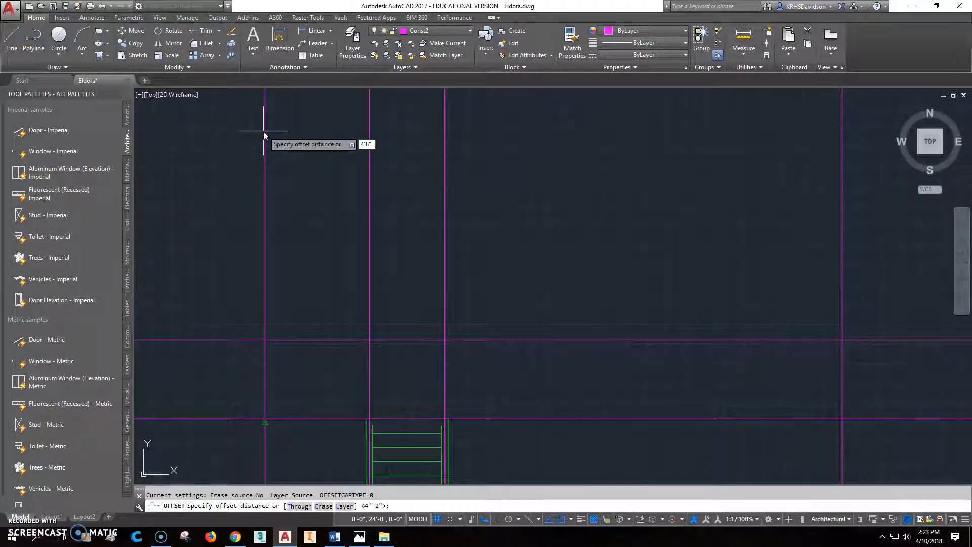
pyautogui.press('Return')
pyautogui.click(326, 337)
pyautogui.click(330, 304)
pyautogui.moveTo(330, 304); pyautogui.dragTo(348, 363, button='middle')
pyautogui.press('Escape')
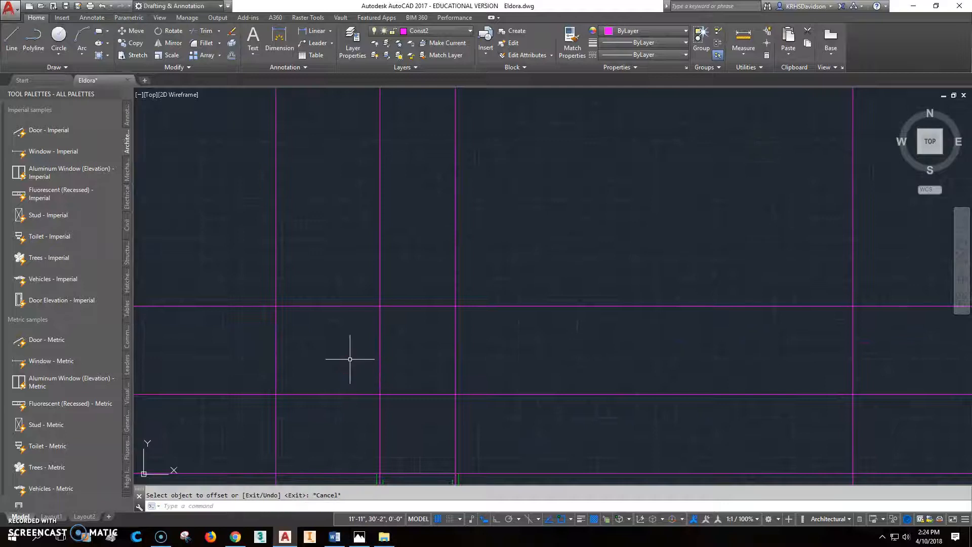
# Offset a horizontal construction line 3'6" upward and recheck the Eldora reference plan.
pyautogui.click(233, 56)
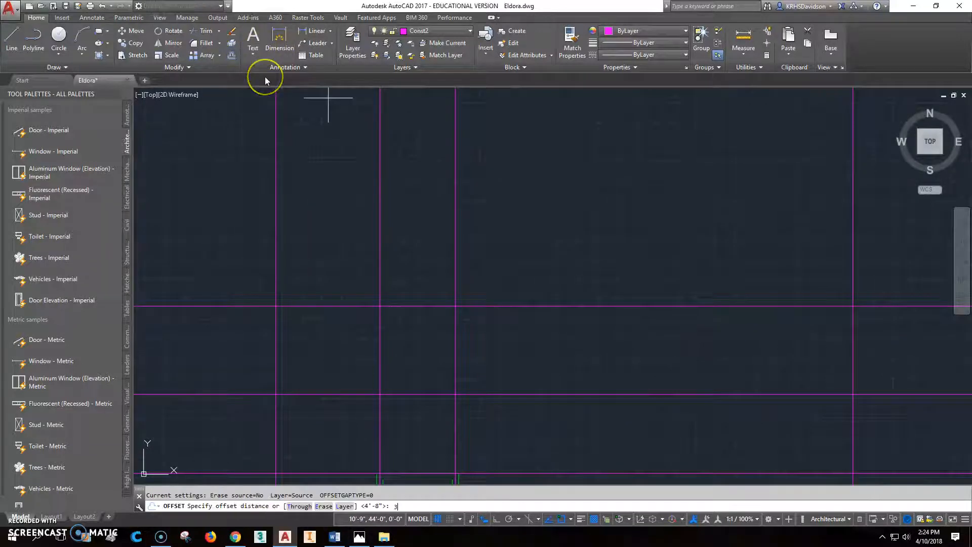
pyautogui.write('3\'6"')
pyautogui.press('Return')
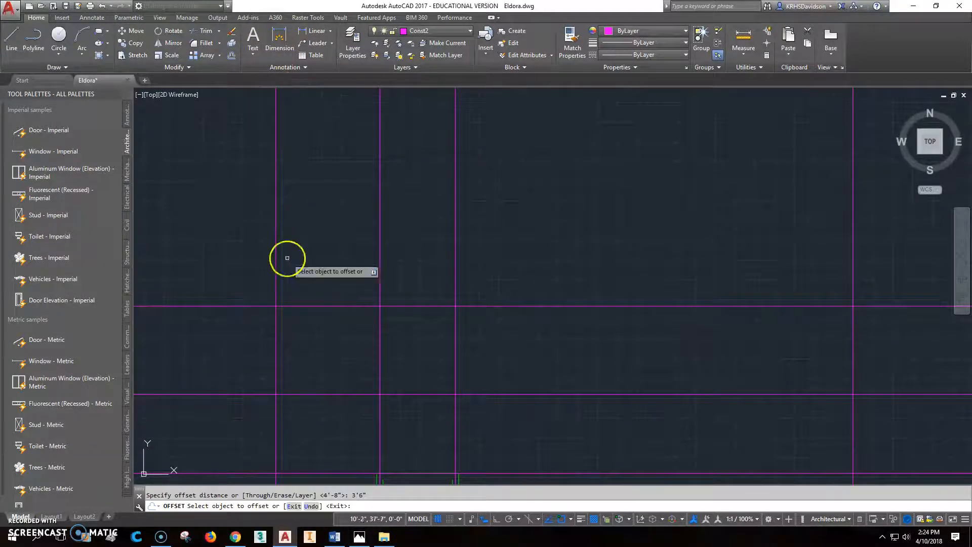
pyautogui.click(320, 306)
pyautogui.click(329, 273)
pyautogui.scroll(-3, 344, 272)
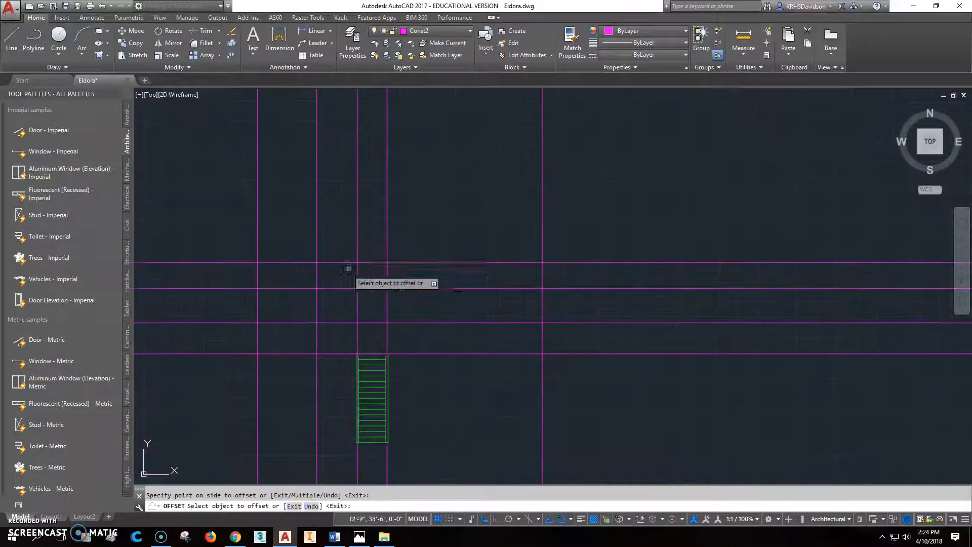
pyautogui.moveTo(460, 294); pyautogui.dragTo(510, 223, button='middle')
pyautogui.scroll(-2, 514, 239)
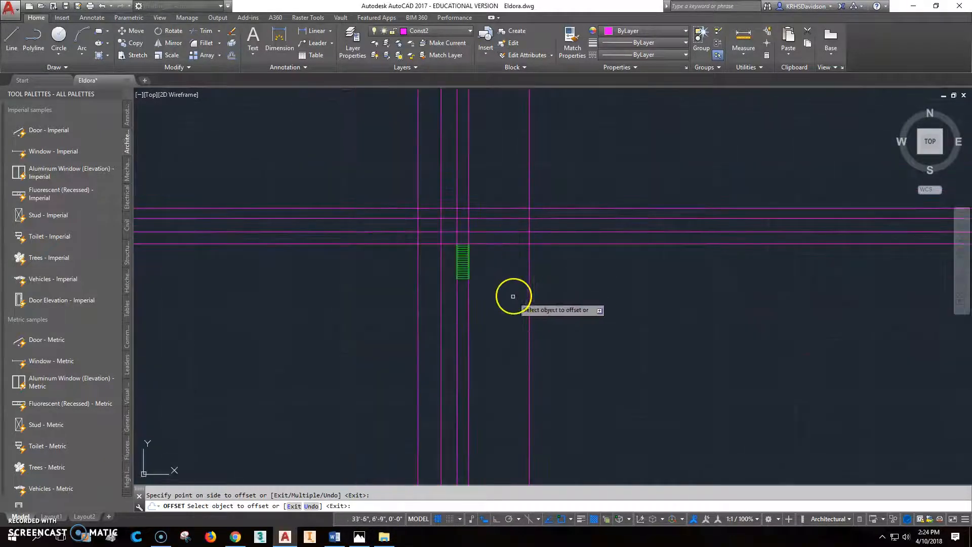
pyautogui.press('Escape')
pyautogui.scroll(2, 498, 230)
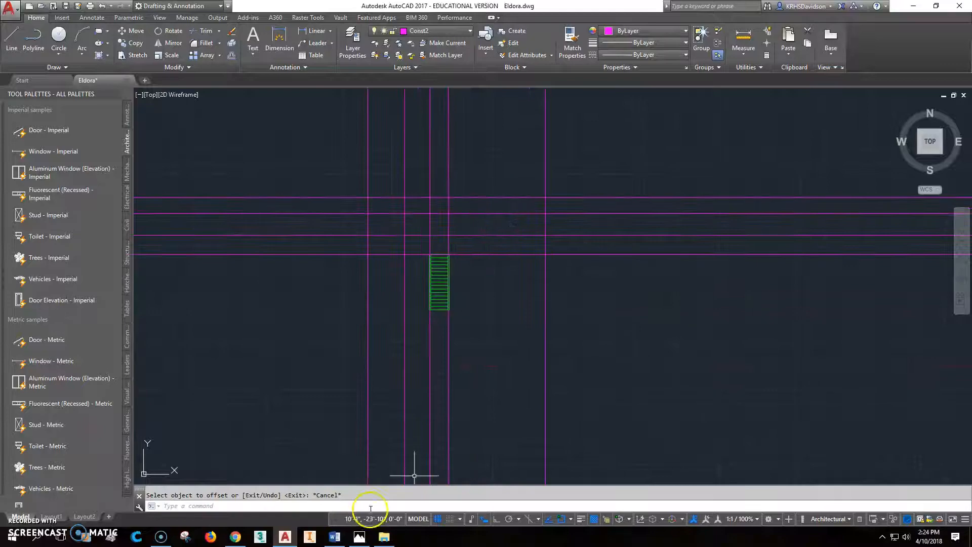
pyautogui.click(359, 538)
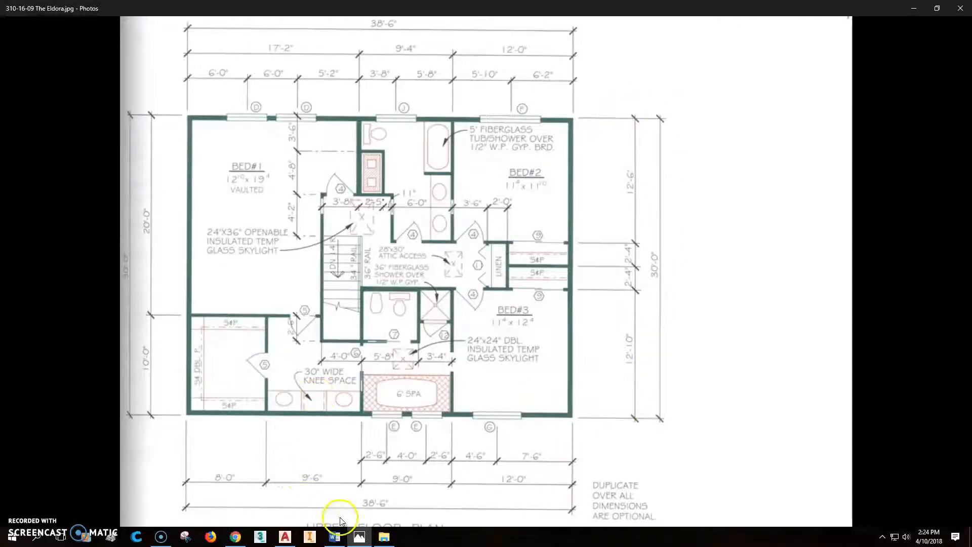
pyautogui.click(360, 538)
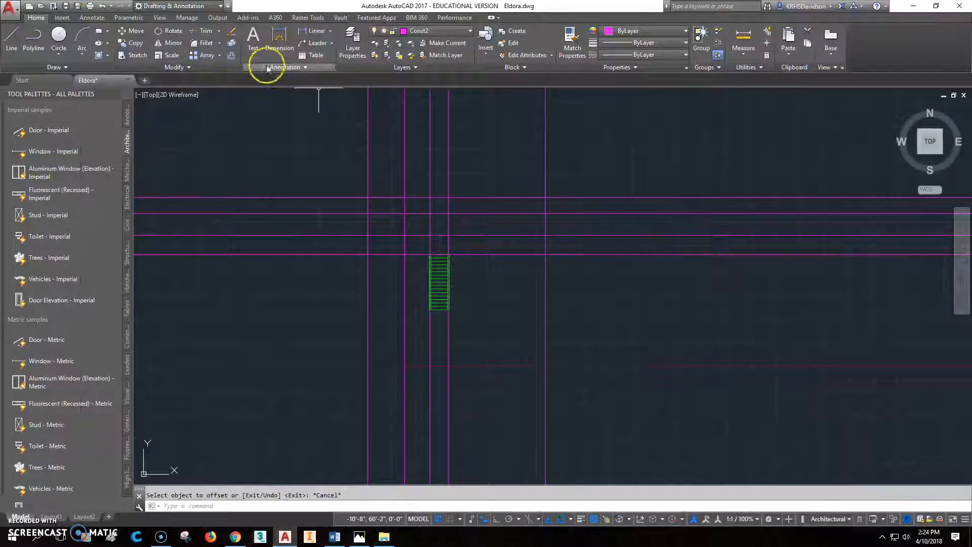
# Copy a horizontal construction line 30' downward.
pyautogui.click(233, 54)
pyautogui.write("30'")
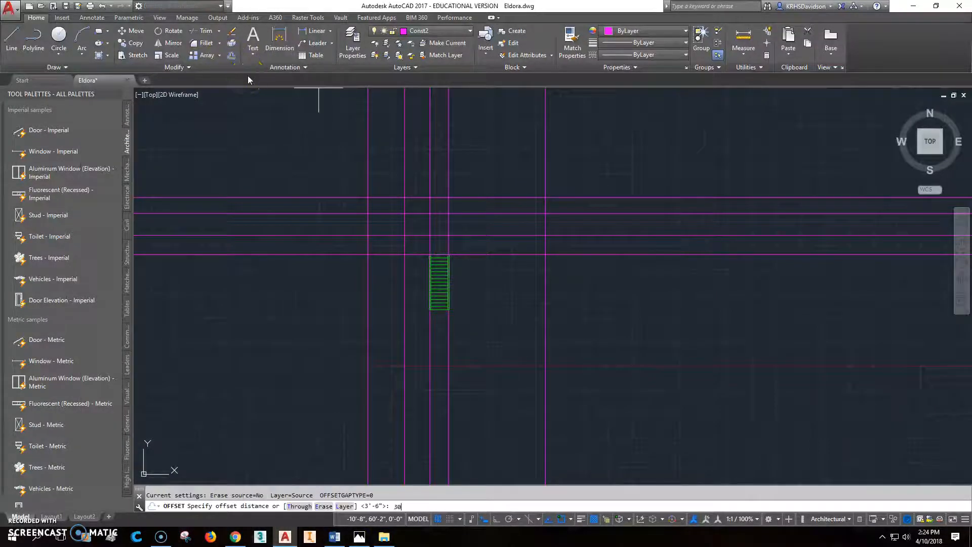
pyautogui.press('Return')
pyautogui.click(581, 196)
pyautogui.click(590, 326)
pyautogui.press('Escape')
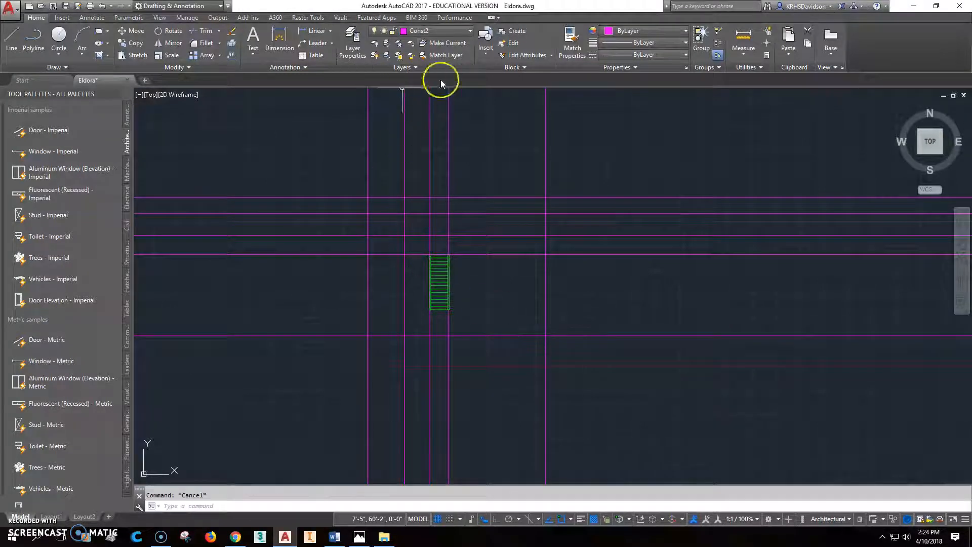
# Make Floor 2 current and draw a closed green rectangle through the magenta intersections around the stair.
pyautogui.click(458, 31)
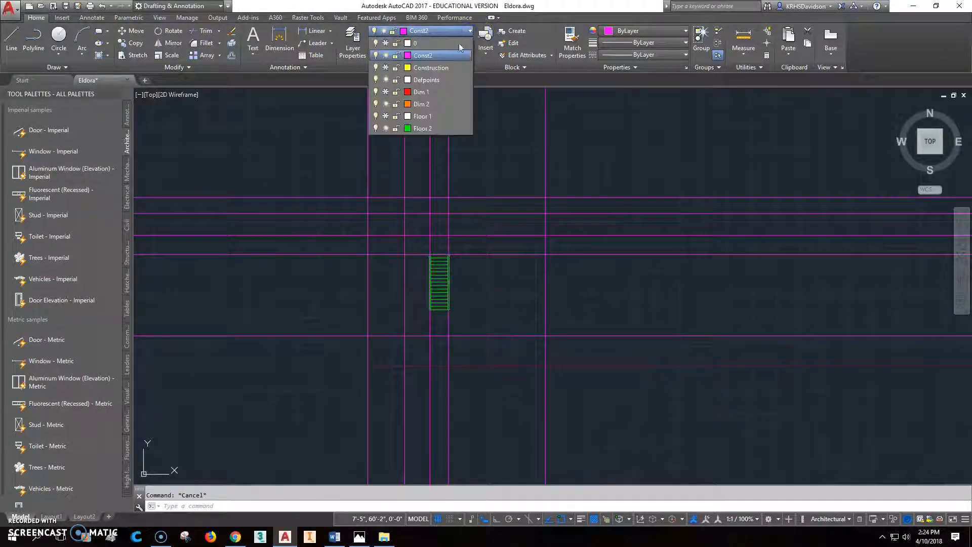
pyautogui.click(427, 129)
pyautogui.click(13, 38)
pyautogui.click(368, 197)
pyautogui.click(365, 335)
pyautogui.click(546, 335)
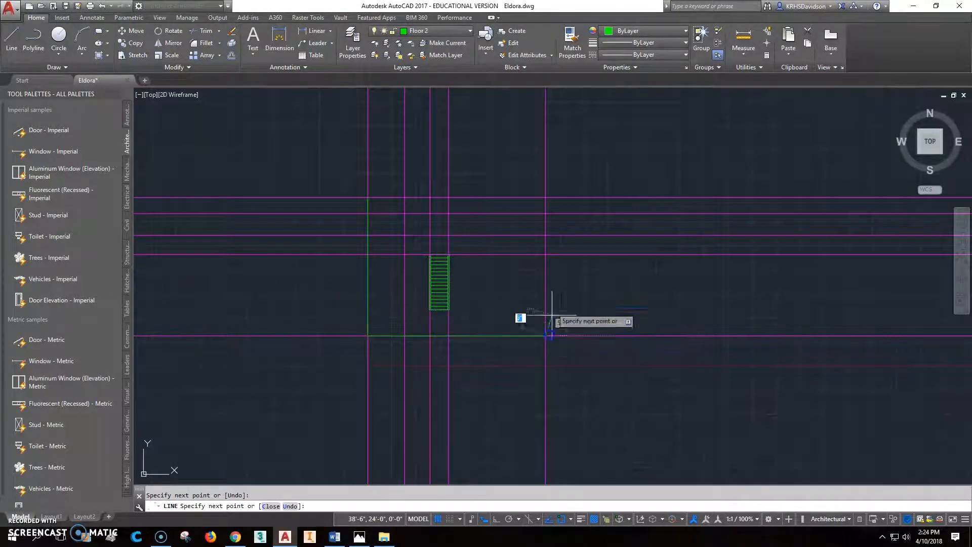
pyautogui.click(546, 197)
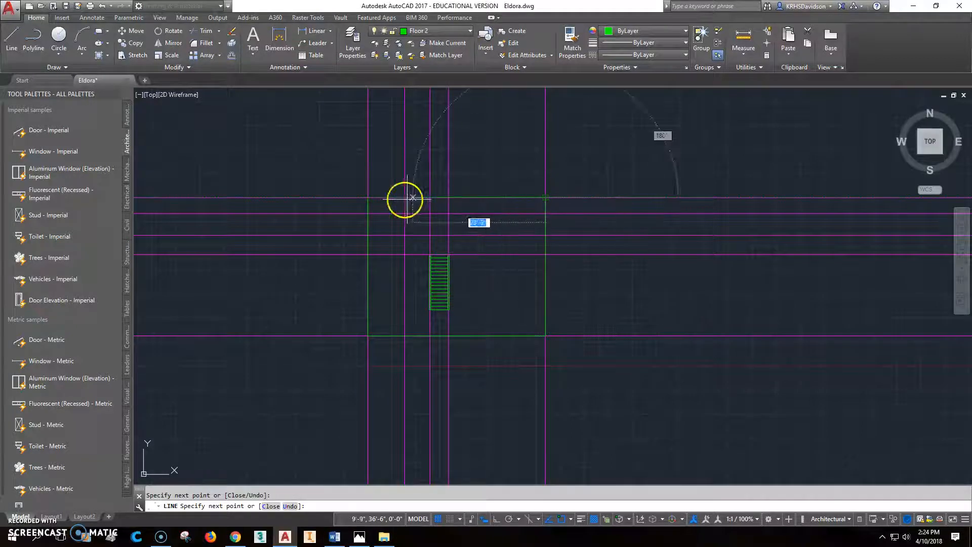
pyautogui.click(368, 198)
pyautogui.press('Escape')
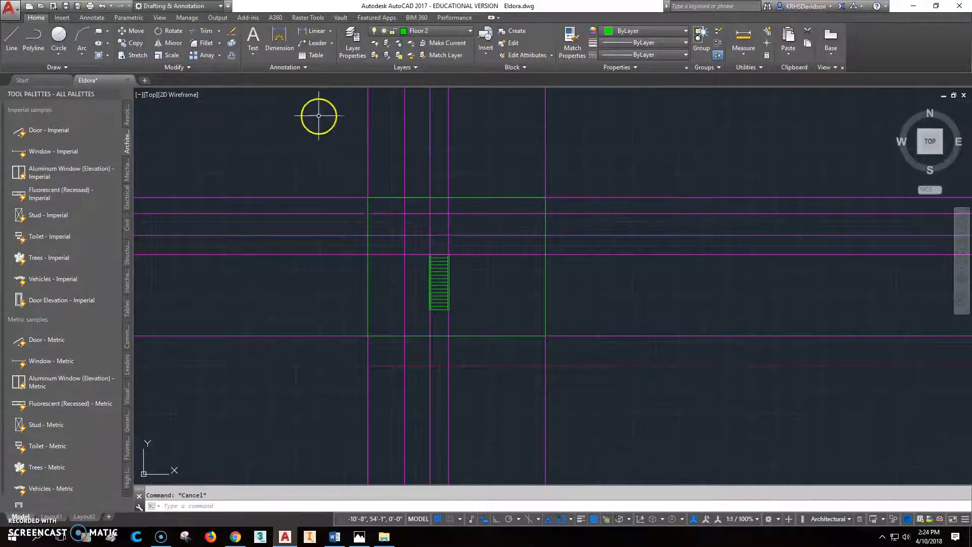
pyautogui.click(230, 54)
# Offset the rectangle's left, bottom and right edges 6" inward for wall thickness.
pyautogui.write('6"')
pyautogui.press('Return')
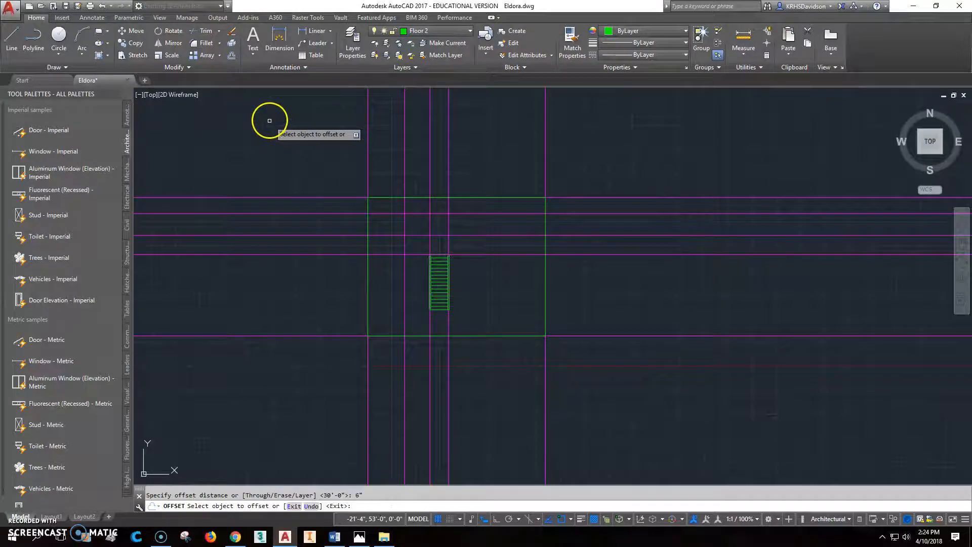
pyautogui.click(368, 288)
pyautogui.click(391, 335)
pyautogui.click(392, 322)
pyautogui.click(545, 307)
pyautogui.click(505, 200)
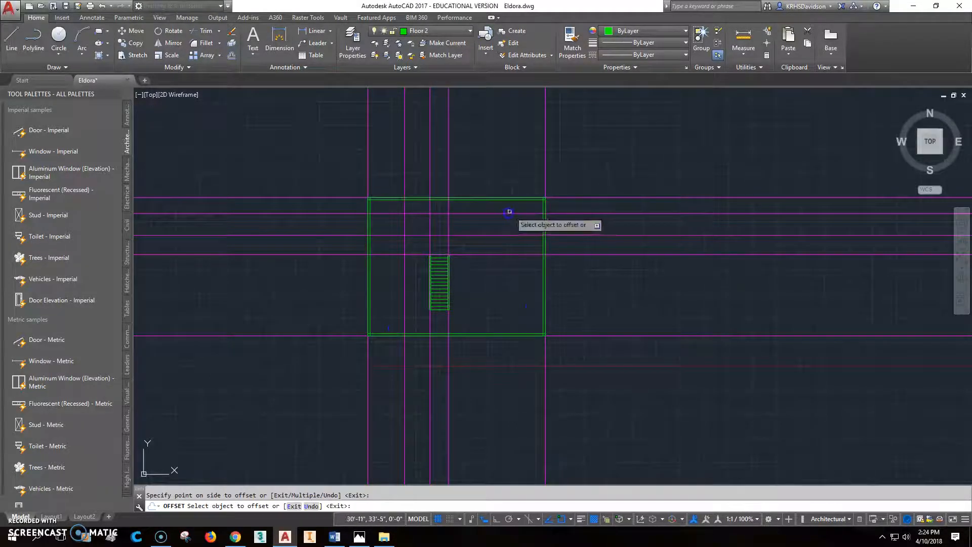
pyautogui.scroll(4, 357, 222)
pyautogui.press('Escape')
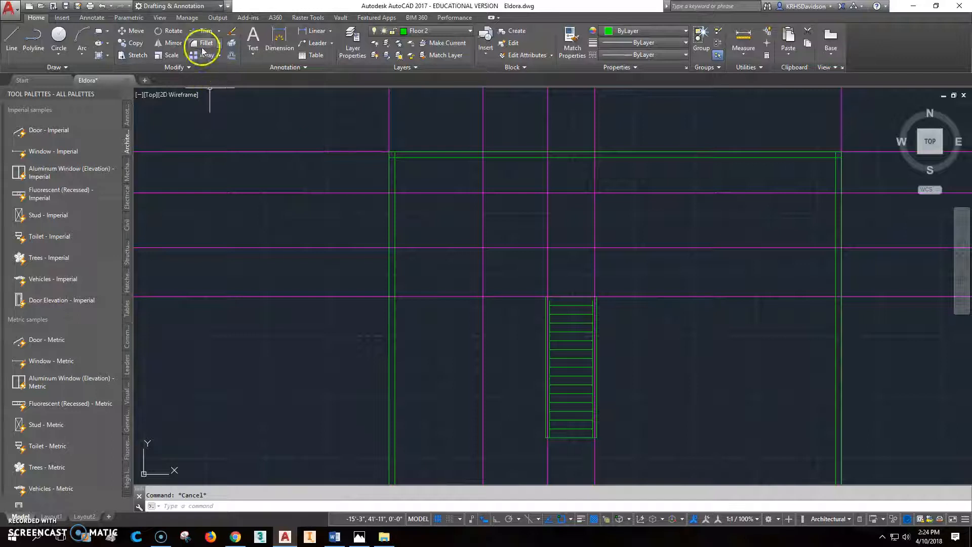
# Fillet with radius 0 to square the inner top-left and top-right wall corners.
pyautogui.click(203, 45)
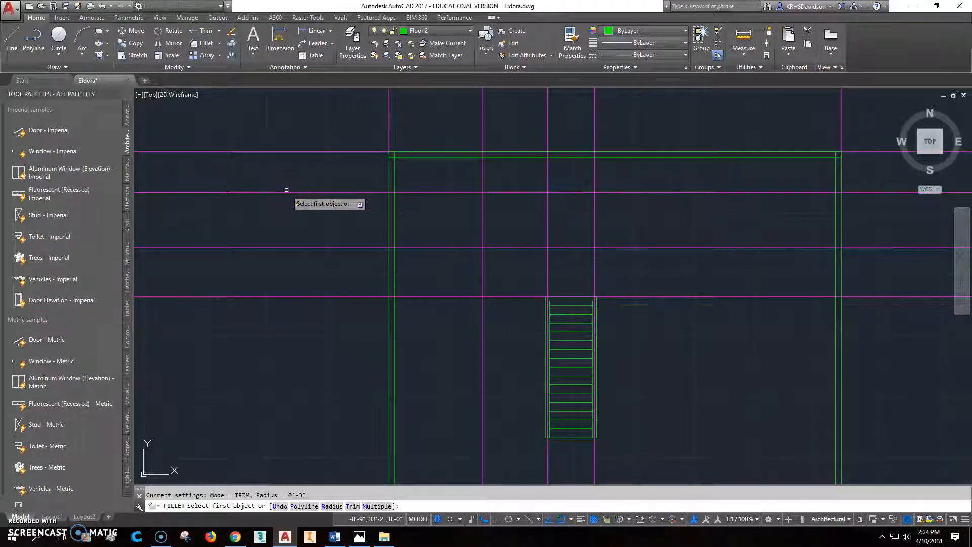
pyautogui.write('r')
pyautogui.press('Return')
pyautogui.write('0')
pyautogui.press('Return')
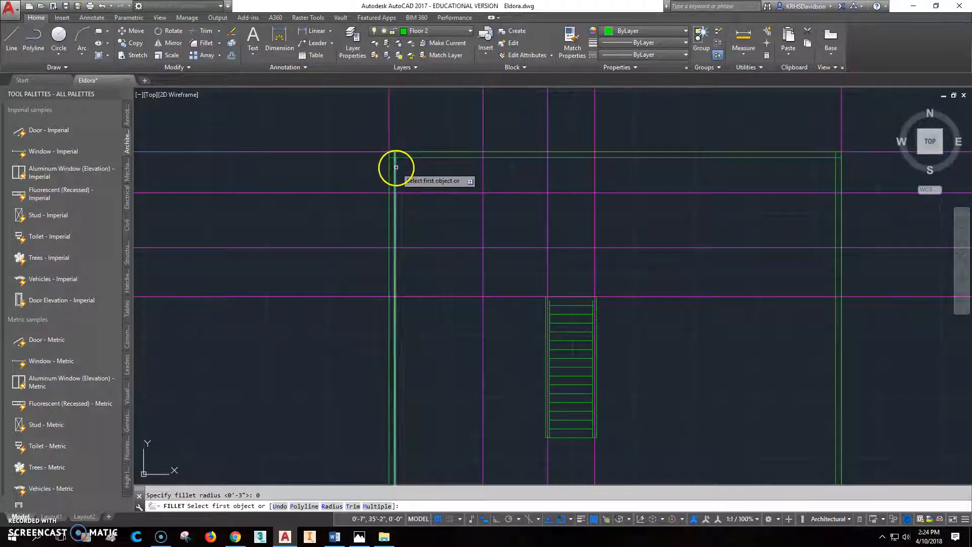
pyautogui.click(395, 167)
pyautogui.click(405, 156)
pyautogui.rightClick(650, 169)
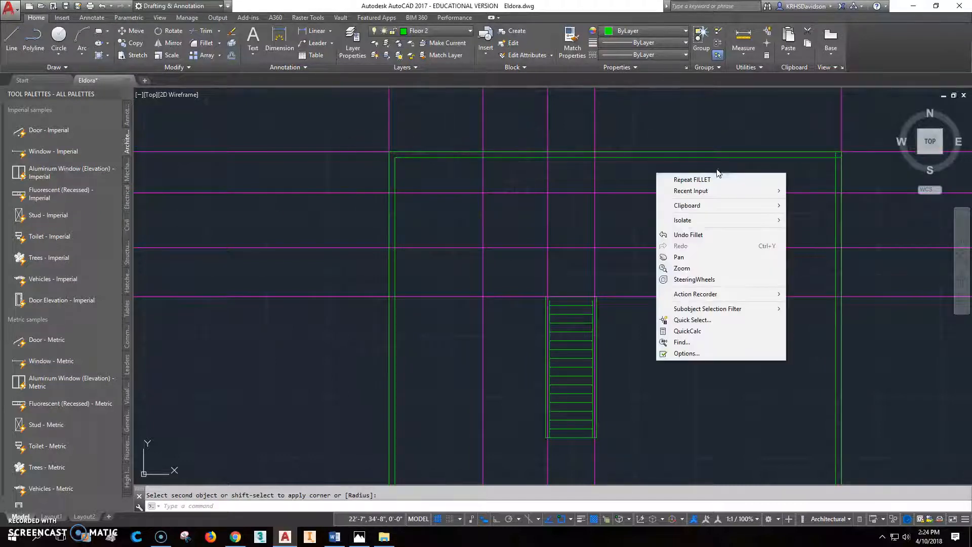
pyautogui.click(717, 176)
pyautogui.click(830, 157)
pyautogui.click(836, 165)
# Square the inner bottom-right and bottom-left wall corners with zero-radius fillets.
pyautogui.moveTo(821, 207)
pyautogui.mouseDown(button='middle')
pyautogui.moveTo(739, 121)
pyautogui.moveTo(696, 38)
pyautogui.mouseUp(button='middle')
pyautogui.rightClick(692, 273)
pyautogui.click(711, 283)
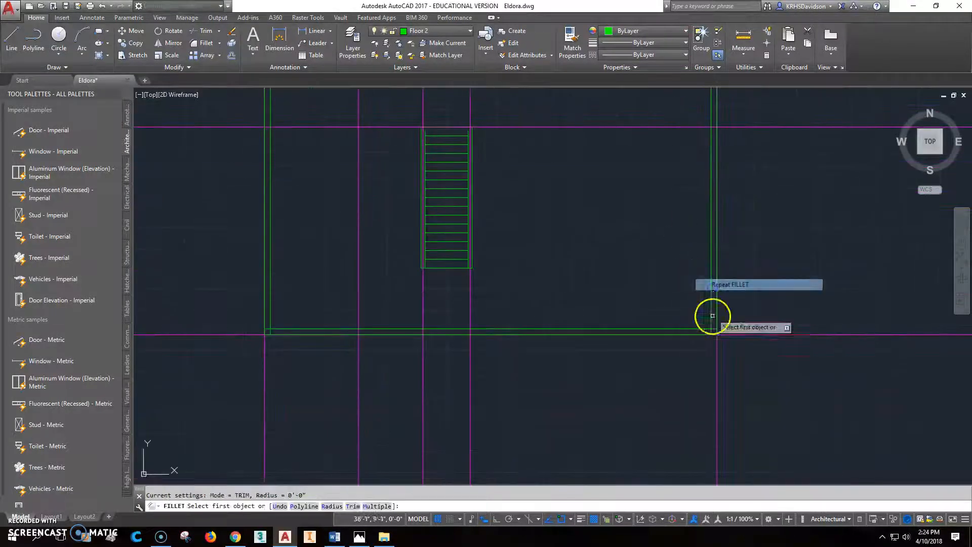
pyautogui.click(710, 319)
pyautogui.click(631, 328)
pyautogui.rightClick(576, 314)
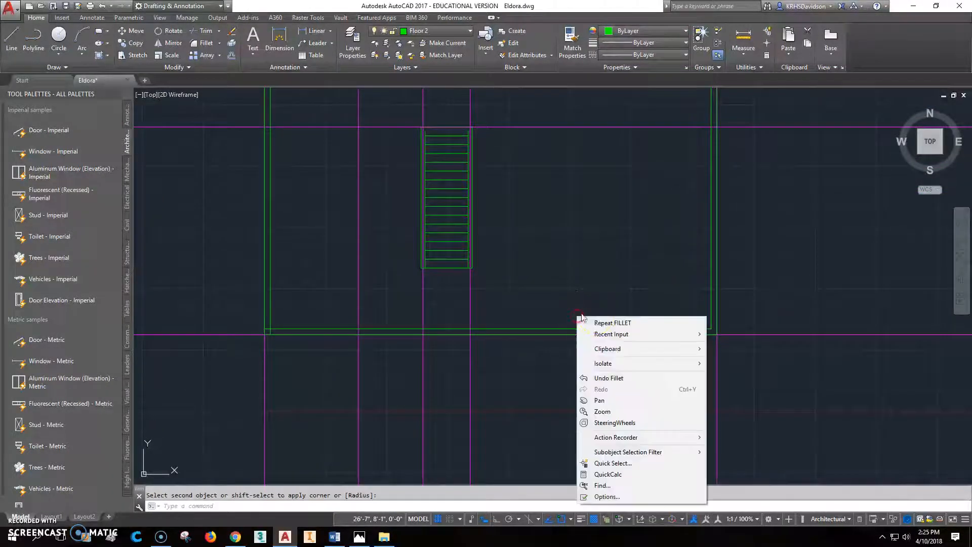
pyautogui.click(590, 321)
pyautogui.click(306, 329)
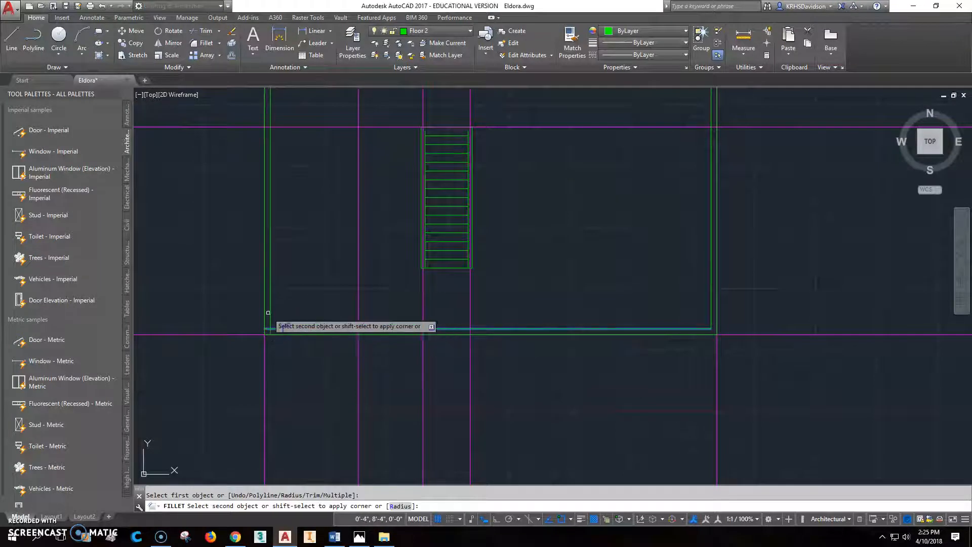
pyautogui.click(270, 319)
pyautogui.press('Escape')
# Stretch the stair's left side line up, perpendicular to the magenta construction line.
pyautogui.scroll(-3, 417, 311)
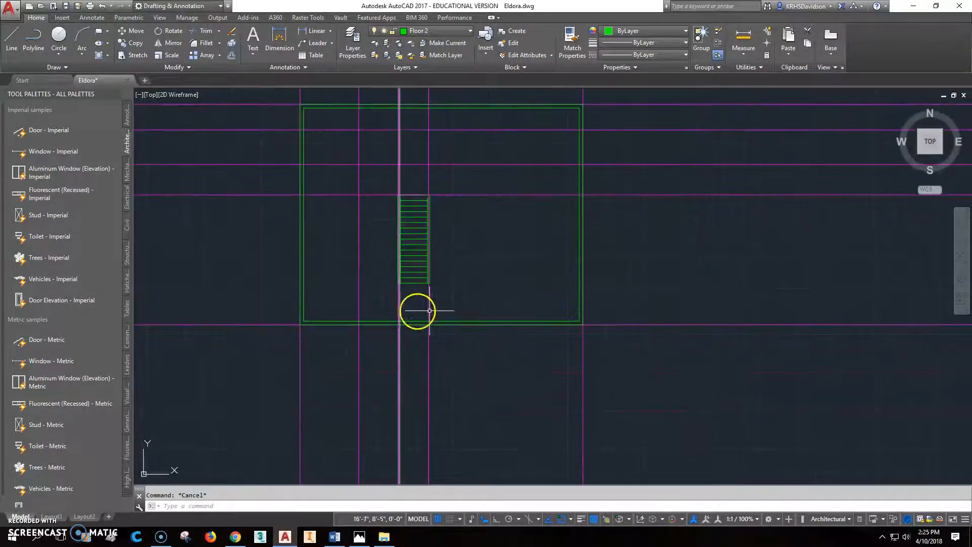
pyautogui.scroll(4, 503, 284)
pyautogui.scroll(3, 450, 197)
pyautogui.click(402, 166)
pyautogui.click(401, 159)
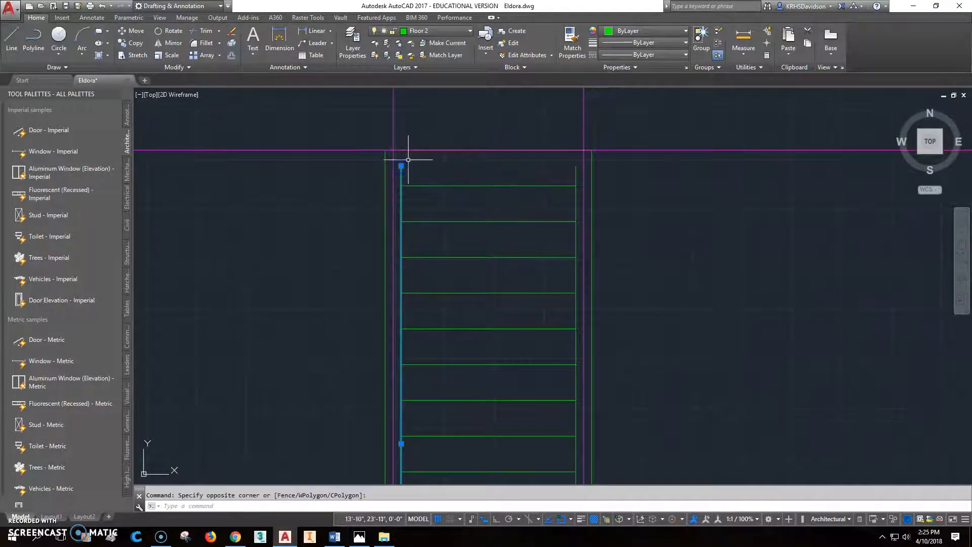
pyautogui.click(402, 168)
pyautogui.click(401, 166)
pyautogui.keyDown('shift'); pyautogui.rightClick(403, 143); pyautogui.keyUp('shift')
pyautogui.click(439, 318)
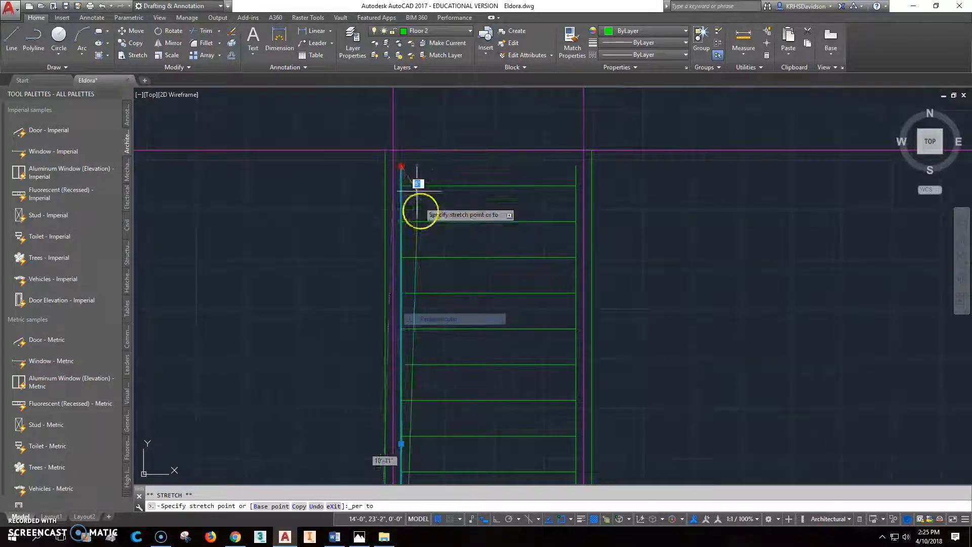
pyautogui.click(408, 153)
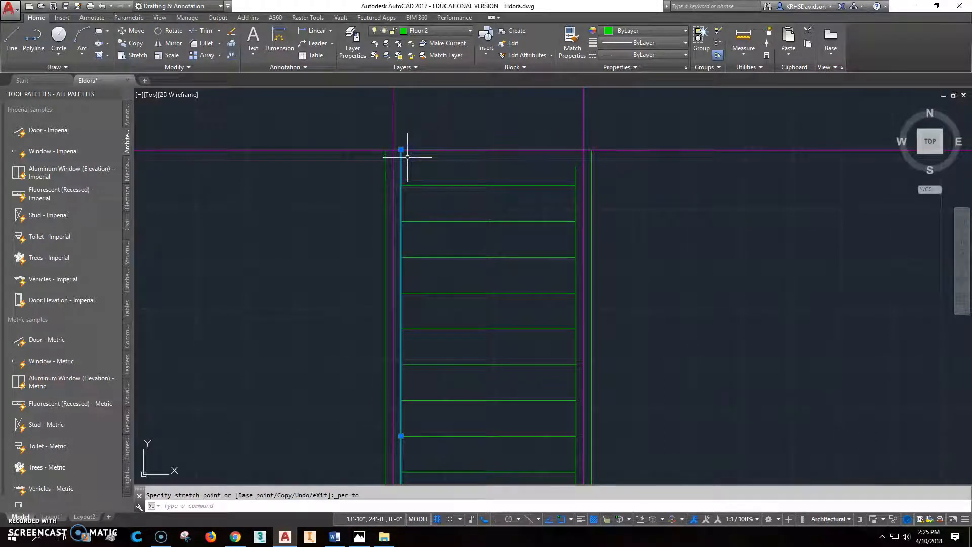
pyautogui.click(407, 157)
pyautogui.press('Escape')
# Extend the stair's right side line up to the magenta line the same way.
pyautogui.click(577, 172)
pyautogui.click(576, 166)
pyautogui.keyDown('shift'); pyautogui.rightClick(572, 125); pyautogui.keyUp('shift')
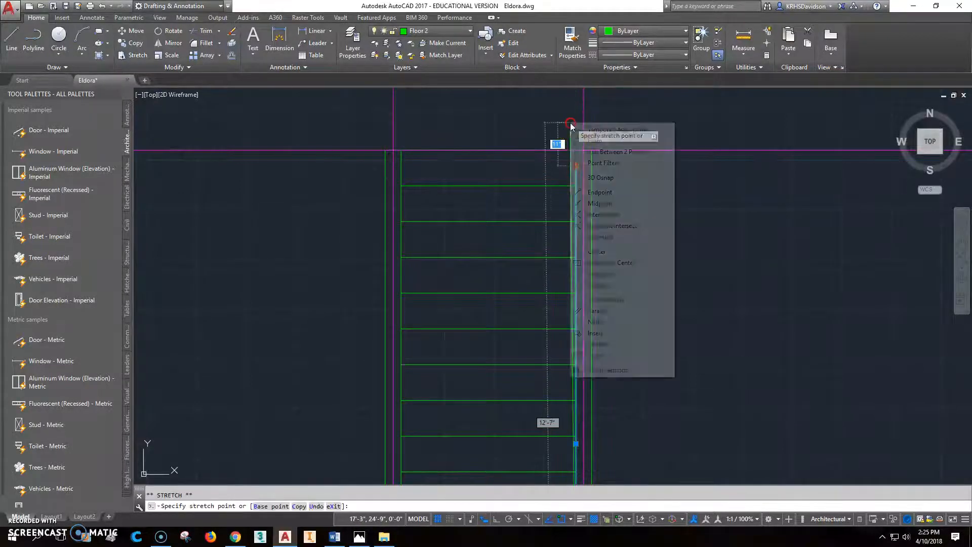
pyautogui.click(605, 300)
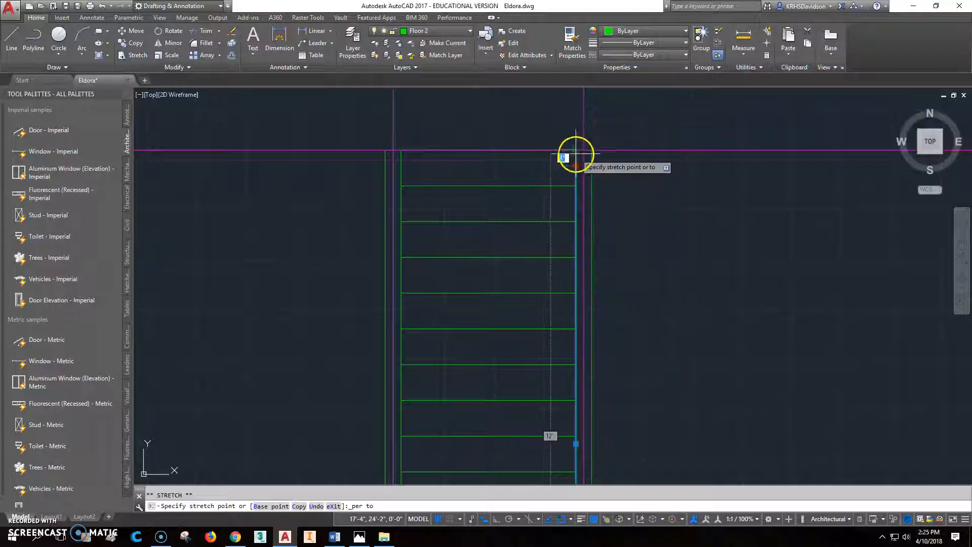
pyautogui.click(575, 152)
pyautogui.press('Escape')
pyautogui.scroll(-4, 590, 245)
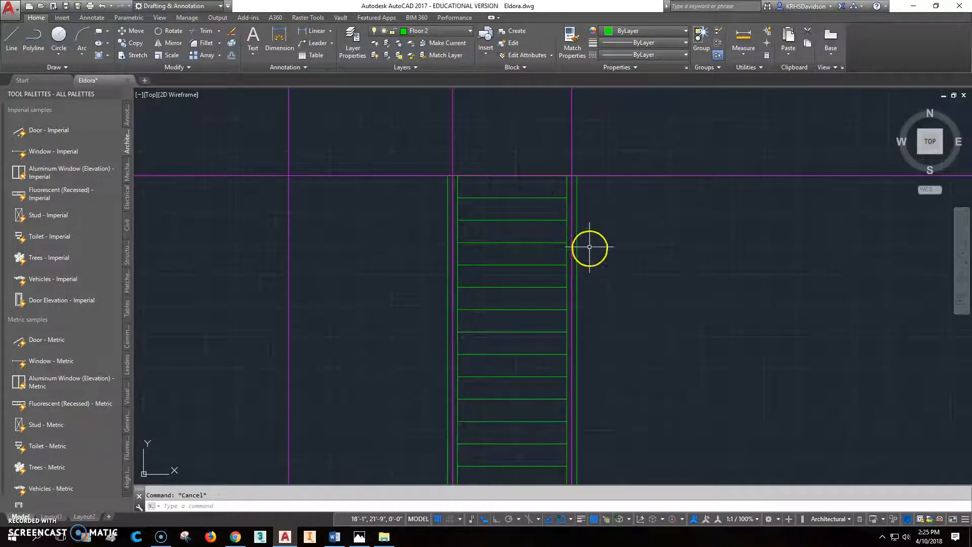
pyautogui.moveTo(629, 293); pyautogui.dragTo(623, 312, button='middle')
# Freeze the Const2 layer and delete the extra horizontal green line at the stair top.
pyautogui.scroll(-2, 614, 295)
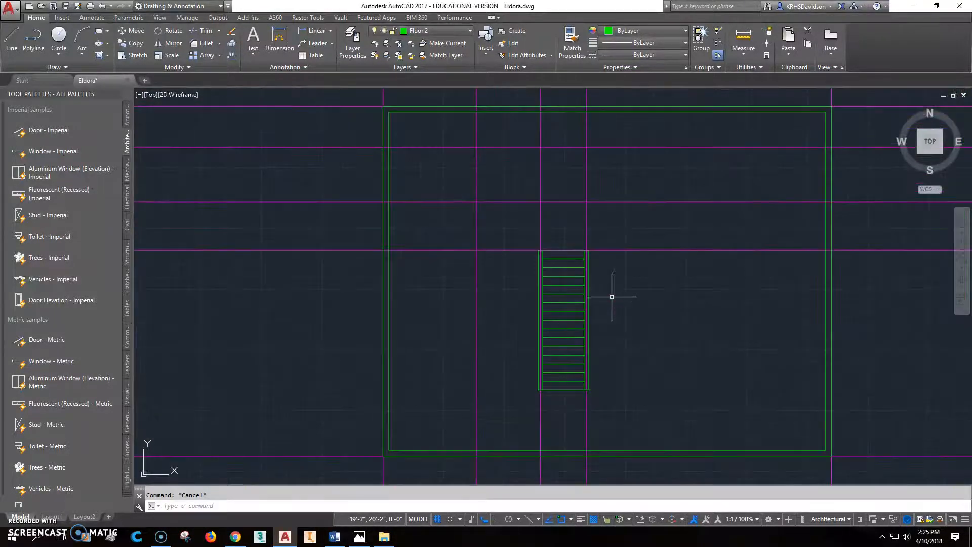
pyautogui.click(467, 35)
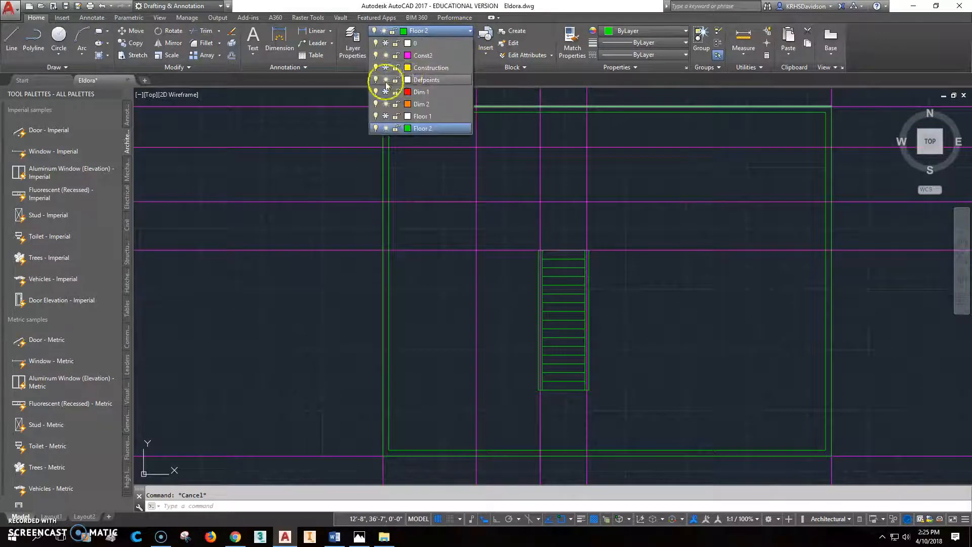
pyautogui.click(388, 56)
pyautogui.scroll(5, 552, 253)
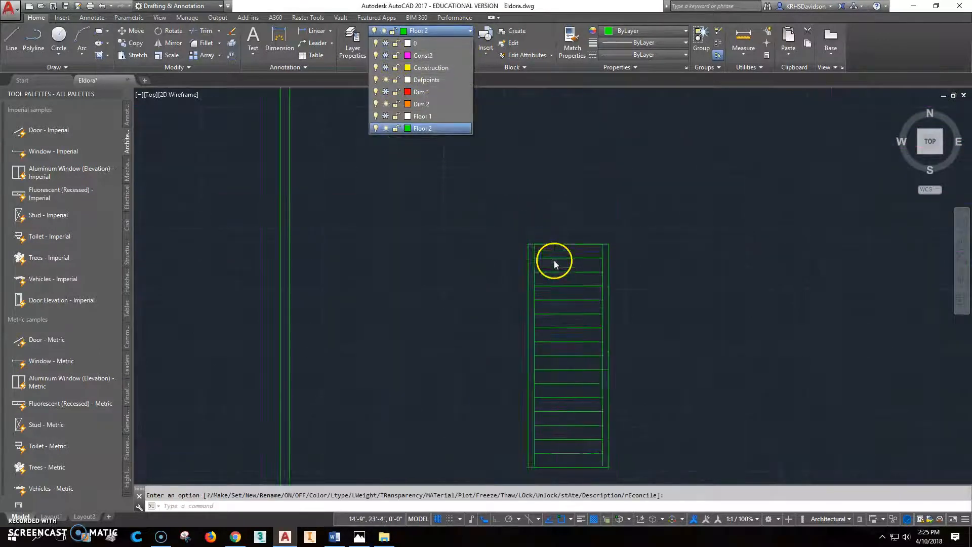
pyautogui.scroll(2, 507, 223)
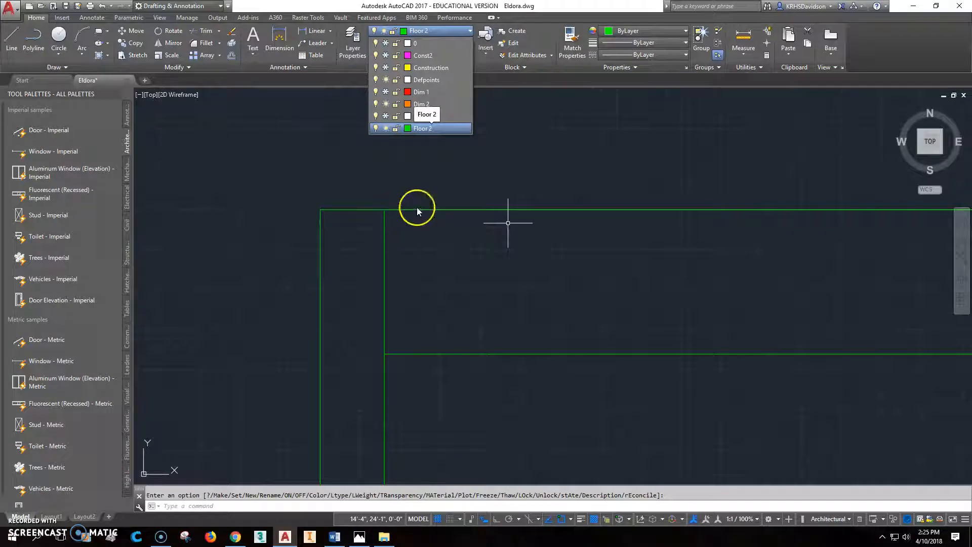
pyautogui.click(440, 210)
pyautogui.click(440, 209)
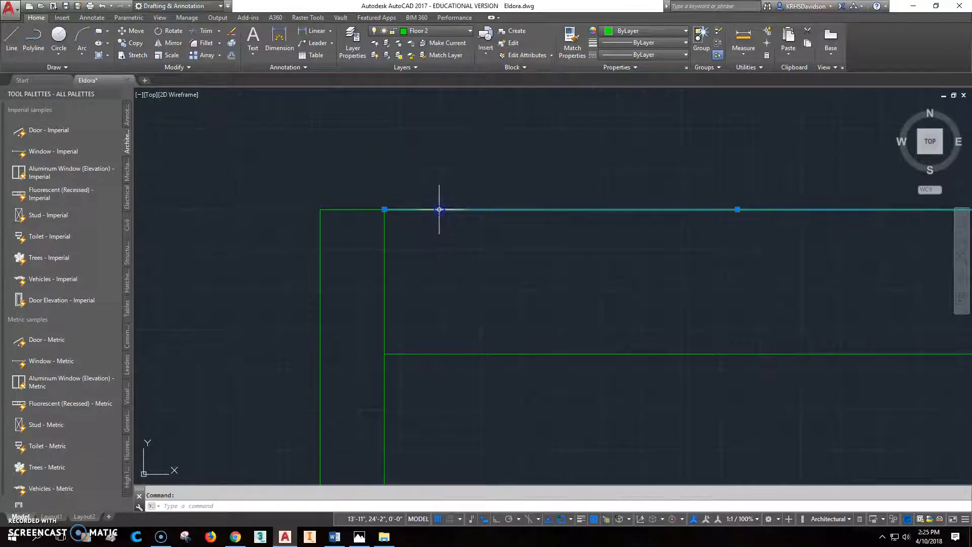
pyautogui.press('Delete')
pyautogui.scroll(-2, 447, 259)
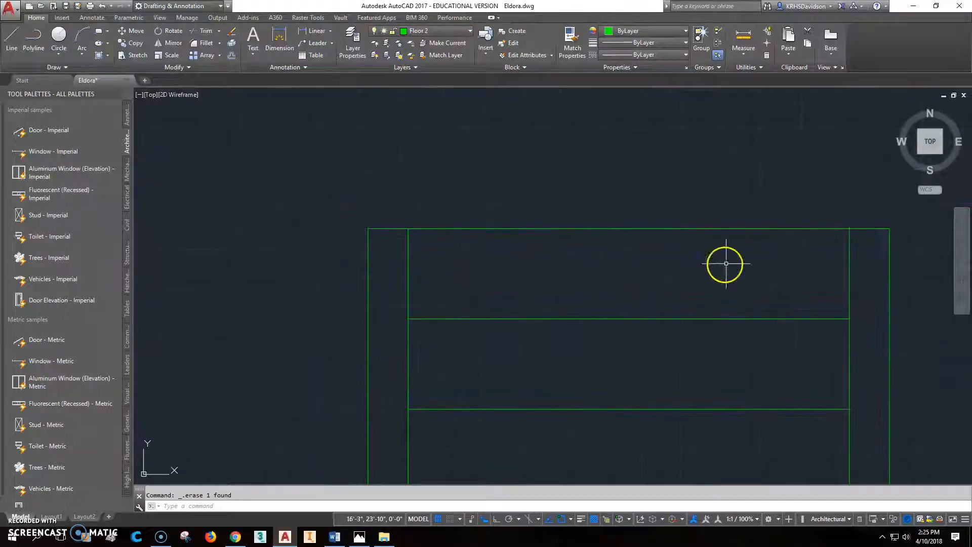
pyautogui.moveTo(781, 261); pyautogui.dragTo(699, 258, button='middle')
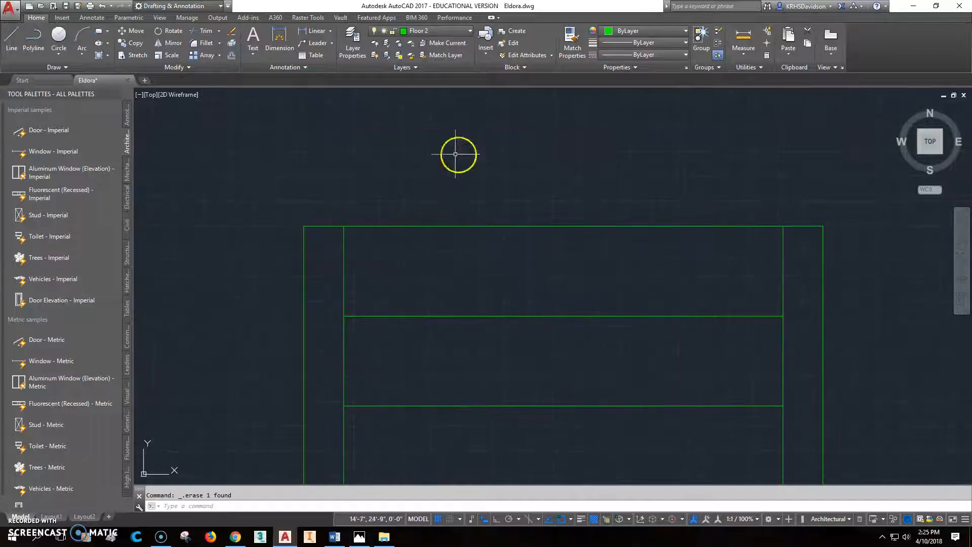
# Zoom to extents and thaw Const2 so the magenta construction lines show again.
pyautogui.scroll(-2, 506, 188)
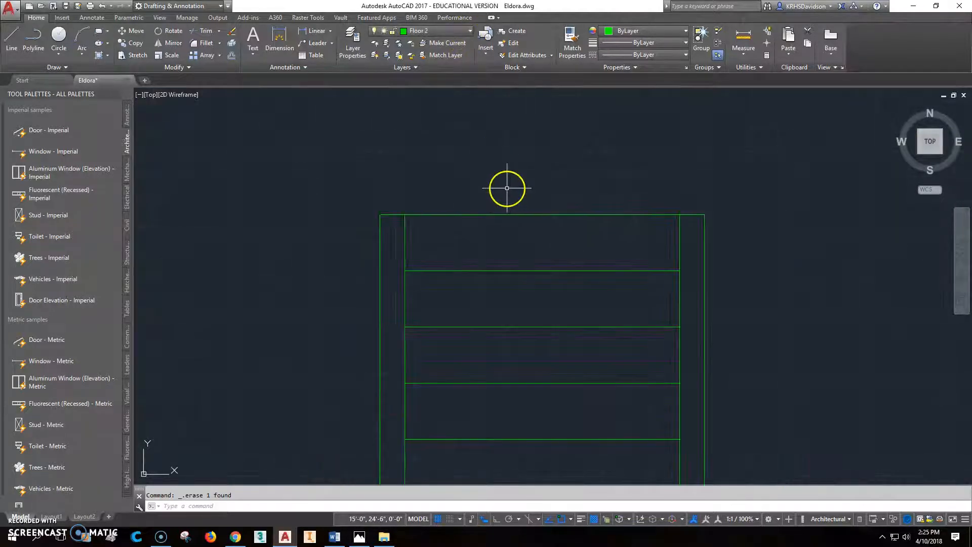
pyautogui.middleClick(510, 189)
pyautogui.middleClick(510, 189)
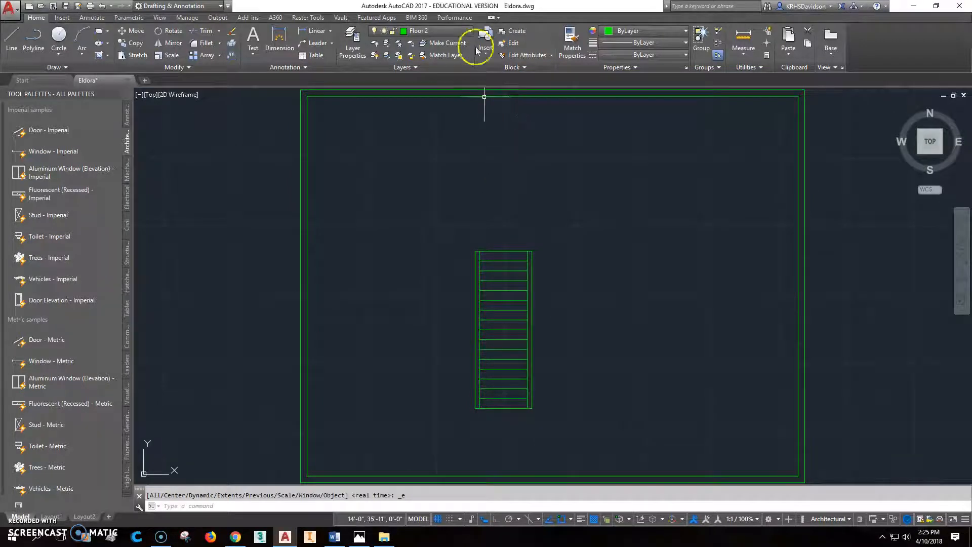
pyautogui.click(471, 31)
pyautogui.click(386, 55)
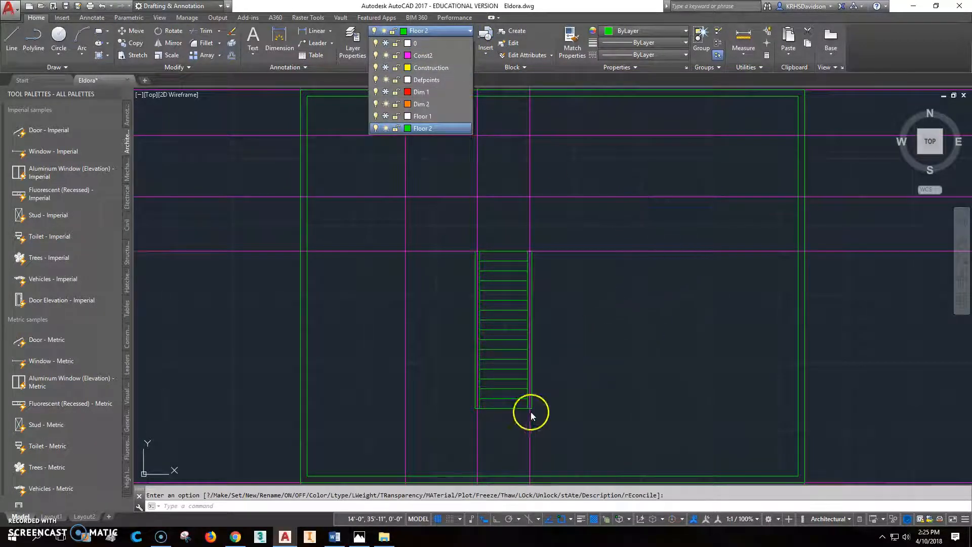
pyautogui.click(444, 389)
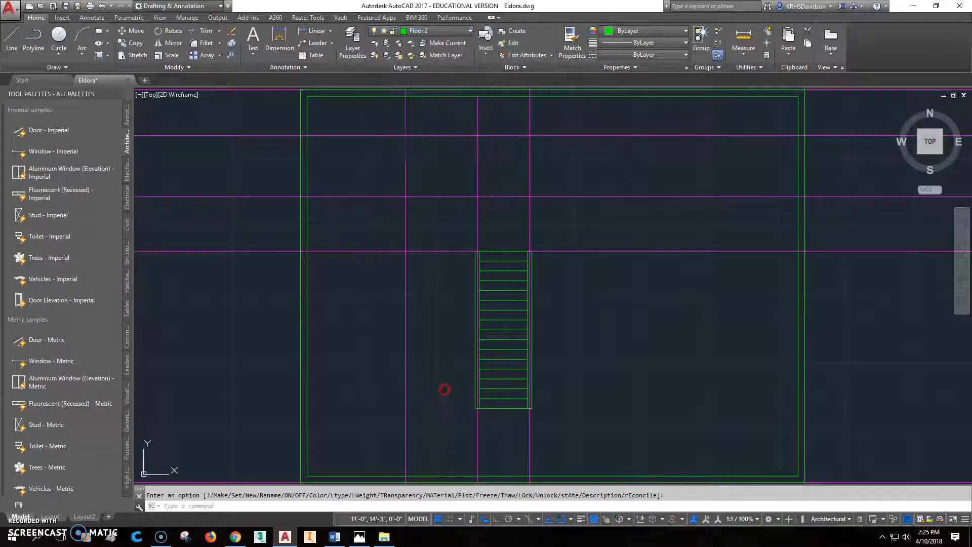
pyautogui.scroll(-2, 493, 355)
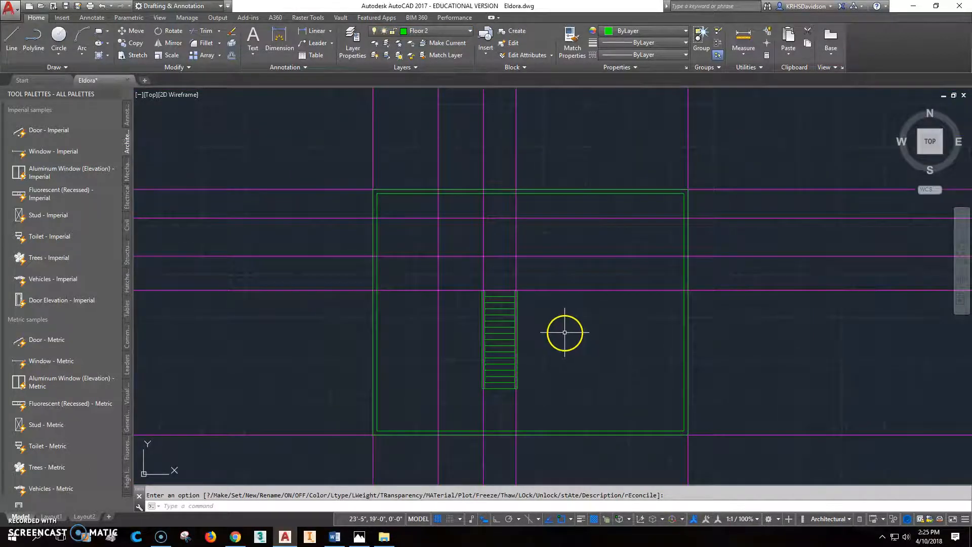
pyautogui.moveTo(526, 357); pyautogui.dragTo(527, 324, button='middle')
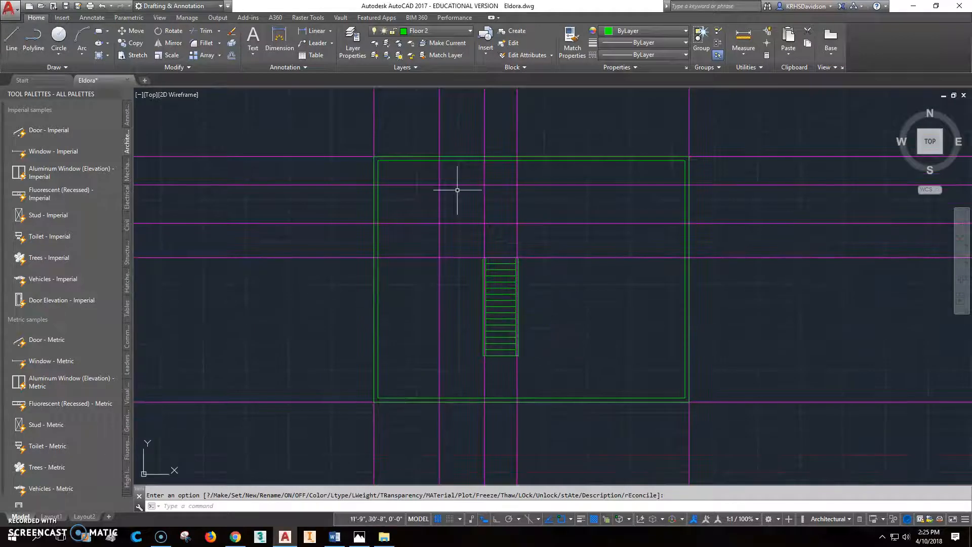
pyautogui.click(99, 35)
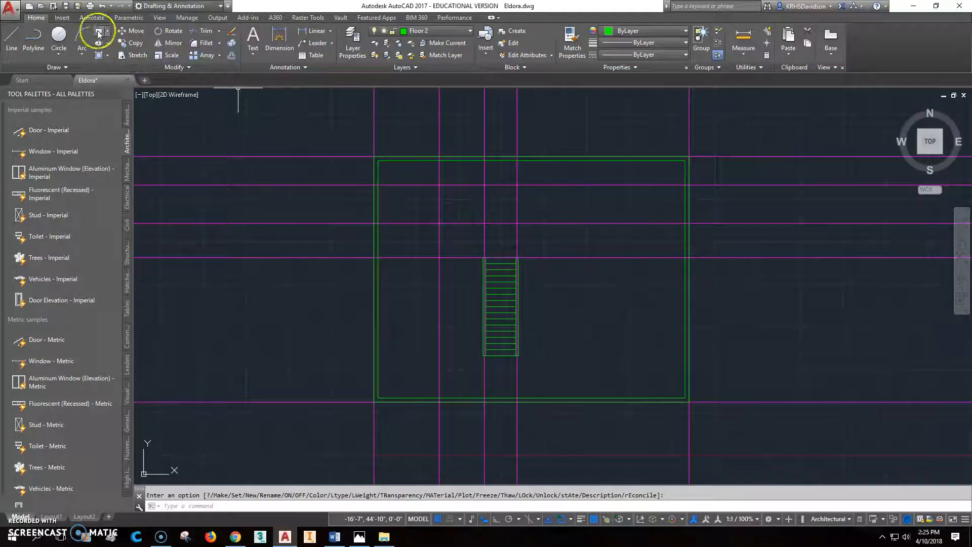
pyautogui.click(79, 7)
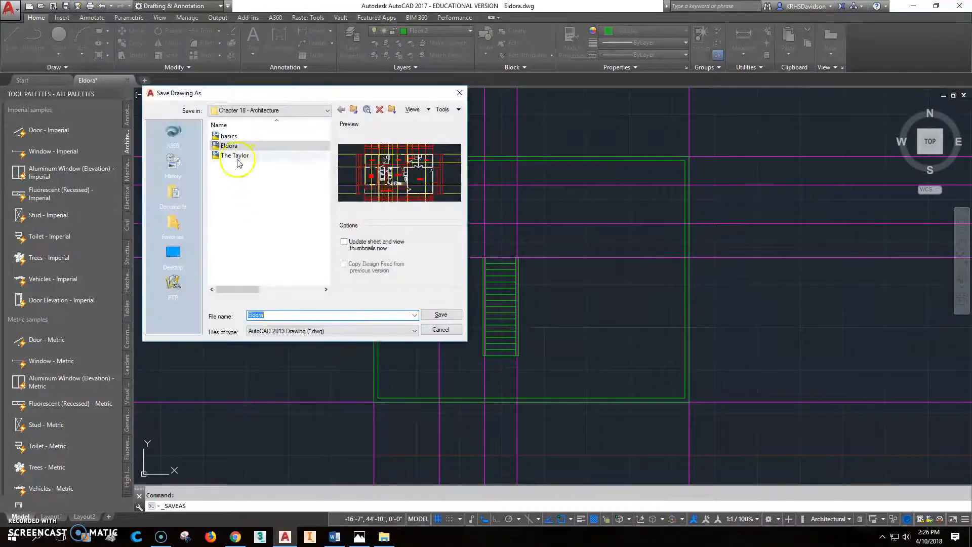
# Save as Eldora, replacing the existing Eldora.dwg, and review the floor-plan photo.
pyautogui.click(445, 317)
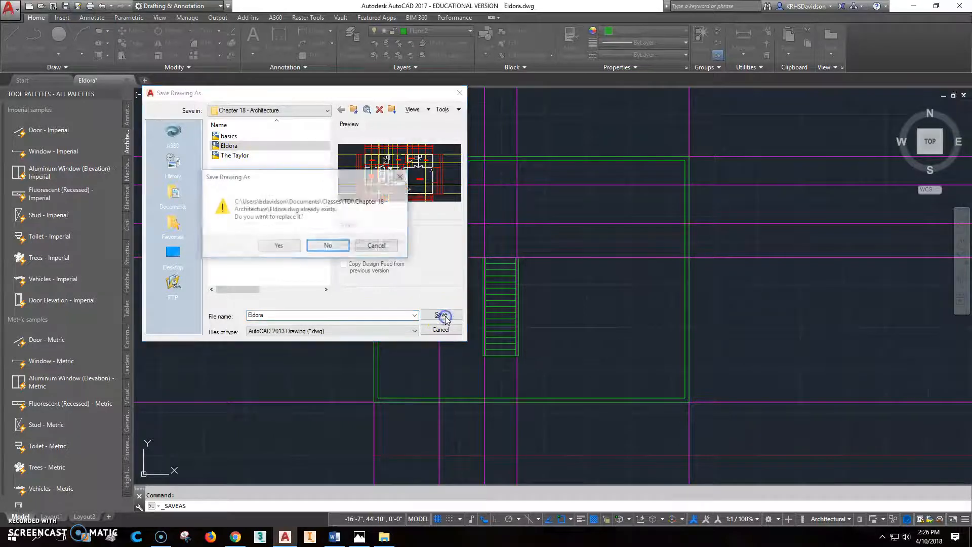
pyautogui.click(279, 246)
pyautogui.click(359, 535)
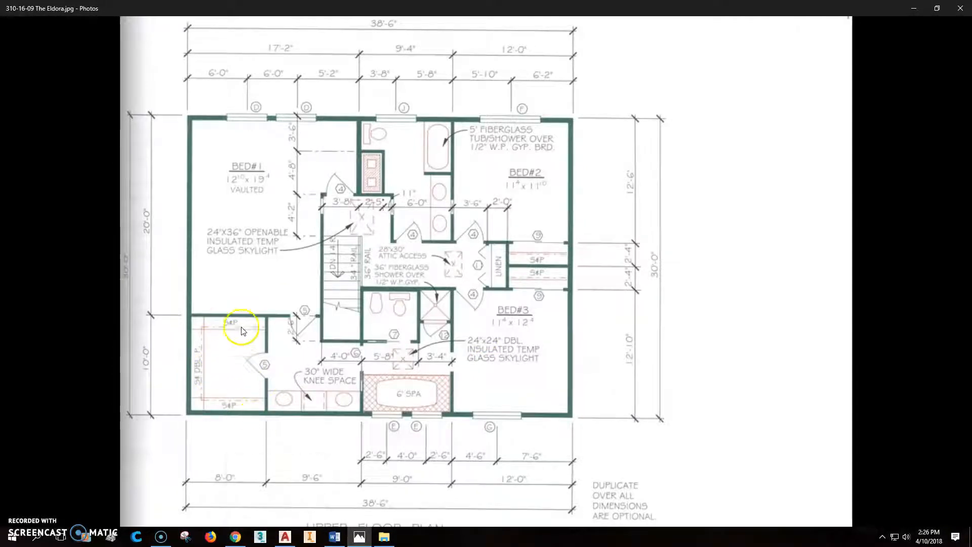
pyautogui.click(286, 538)
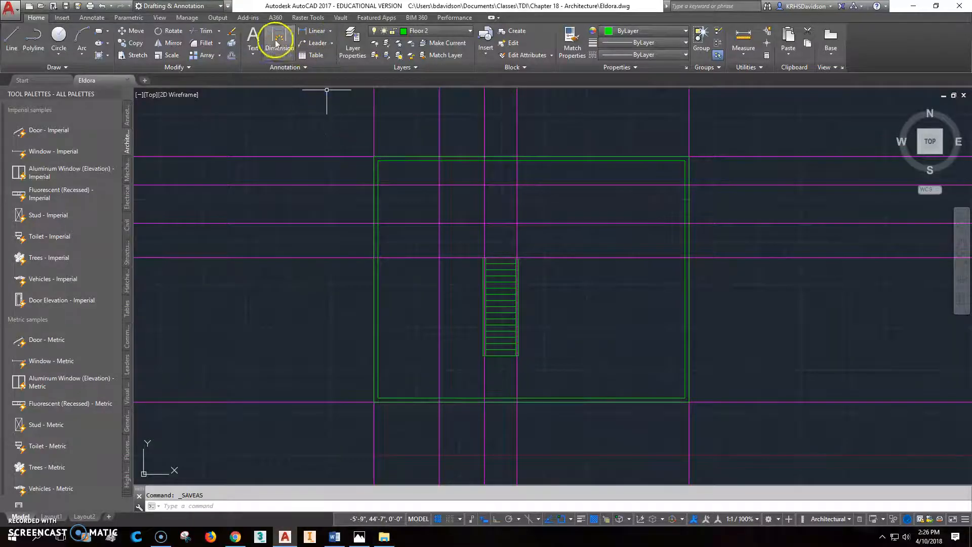
pyautogui.click(226, 58)
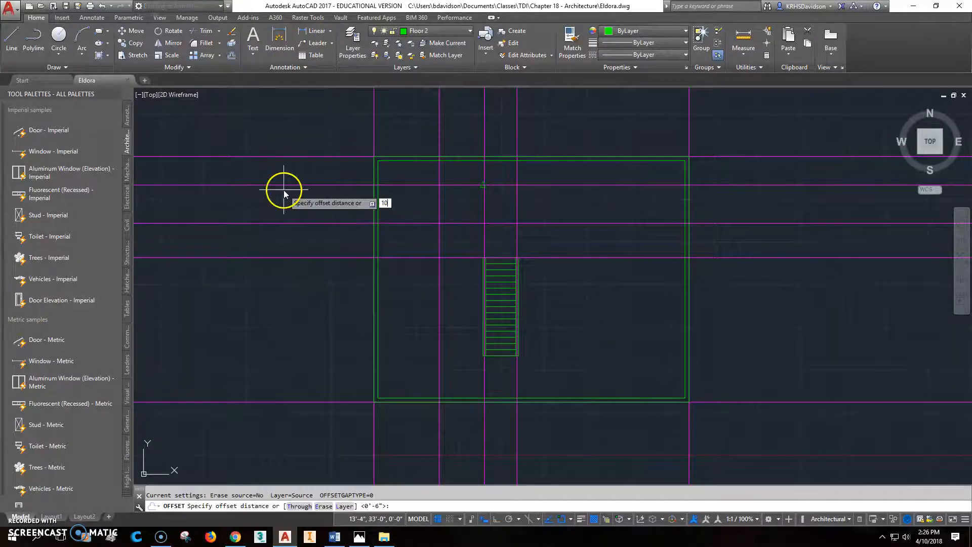
# Offset a horizontal magenta construction line 10' upward and a vertical one 8' to the right.
pyautogui.click(348, 403)
pyautogui.click(352, 360)
pyautogui.press('Escape')
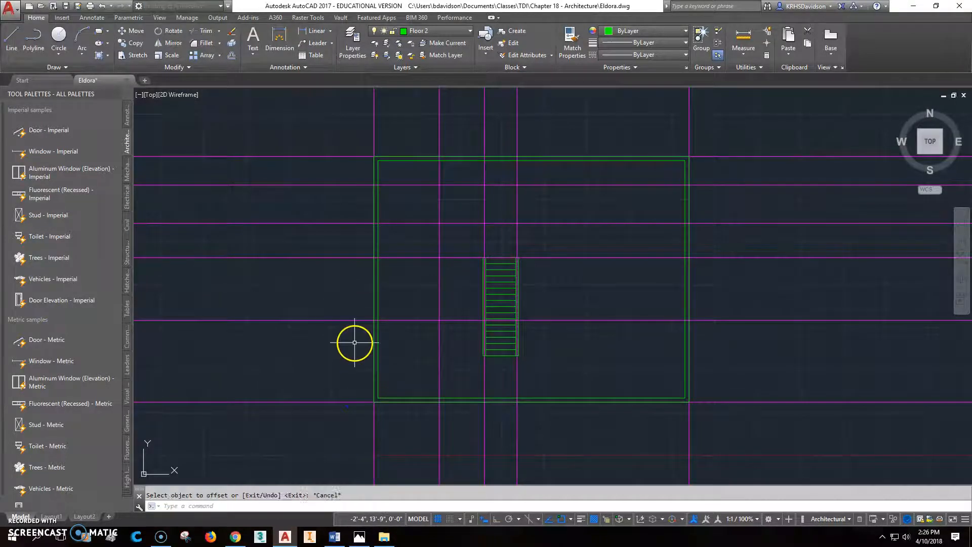
pyautogui.click(234, 57)
pyautogui.write('8')
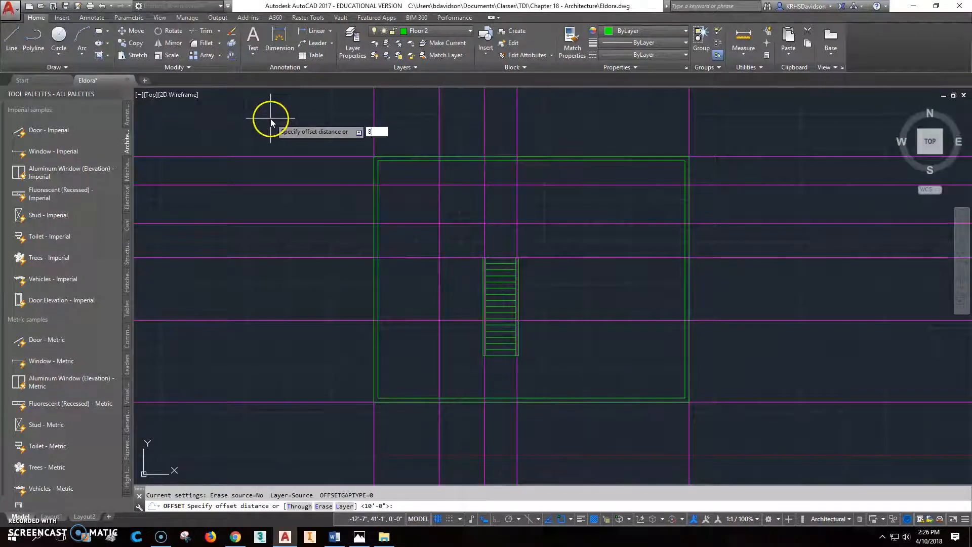
pyautogui.write("'")
pyautogui.press('Return')
pyautogui.click(374, 430)
pyautogui.click(440, 418)
pyautogui.press('Escape')
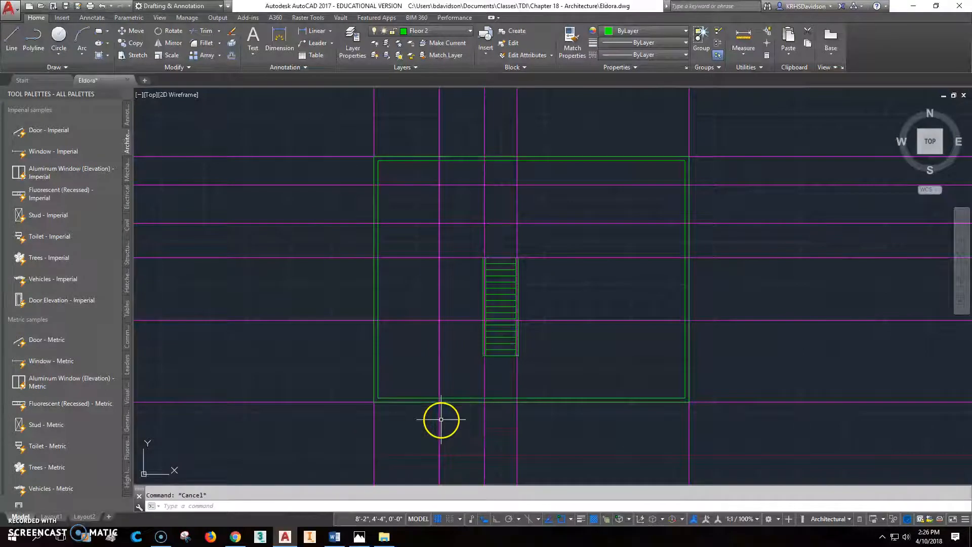
# Erase the unwanted vertical magenta construction line.
pyautogui.click(438, 420)
pyautogui.press('Delete')
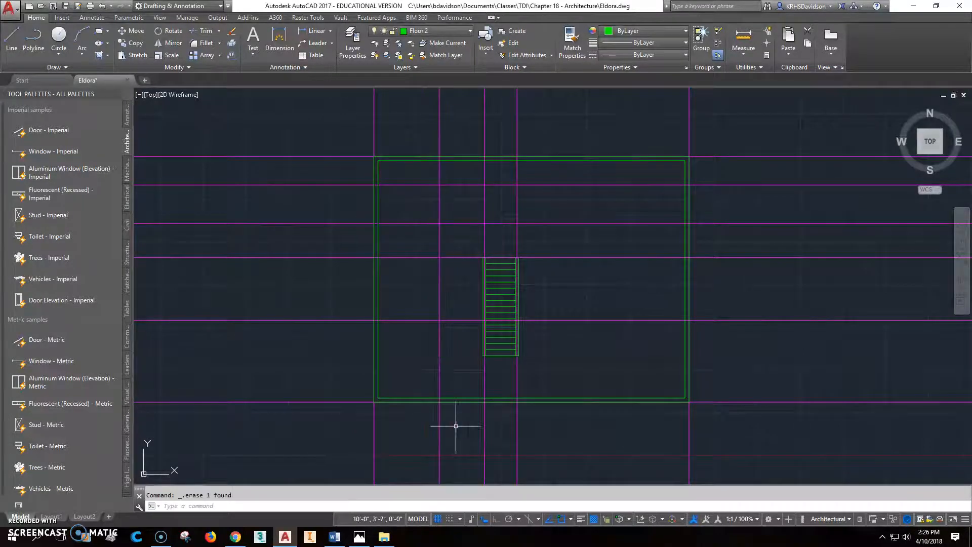
pyautogui.scroll(2, 427, 393)
pyautogui.moveTo(427, 393); pyautogui.dragTo(439, 321, button='middle')
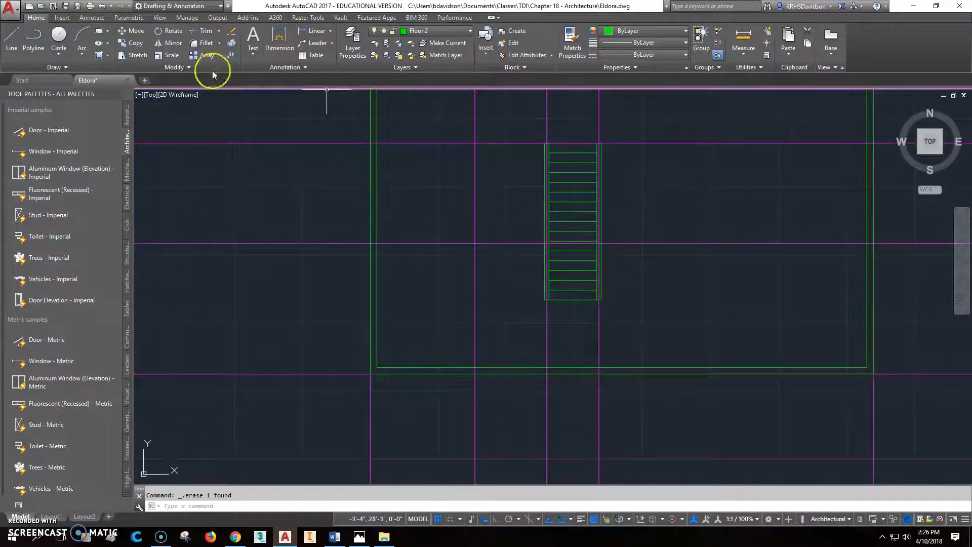
# Add 2" offset copies above a horizontal magenta line and beside a vertical magenta line.
pyautogui.click(232, 55)
pyautogui.write('2')
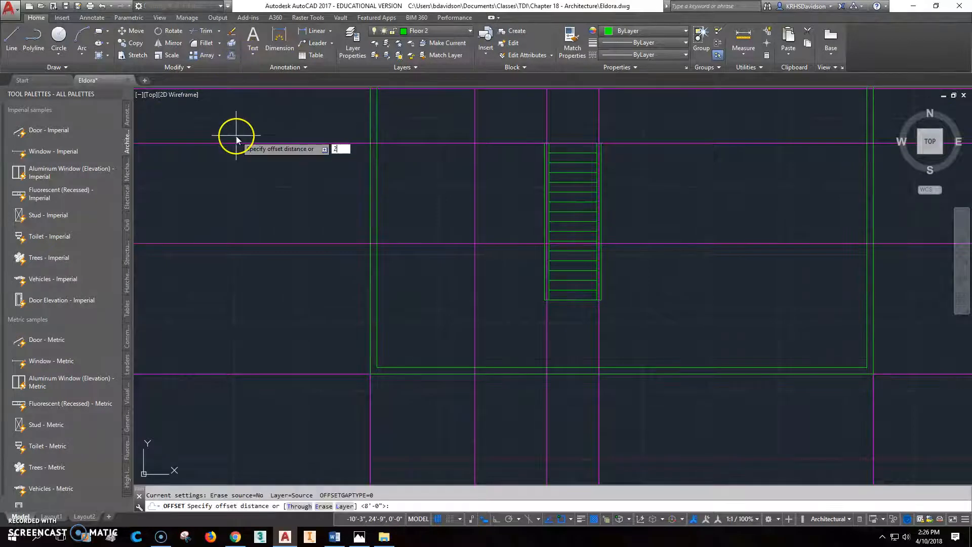
pyautogui.press('Return')
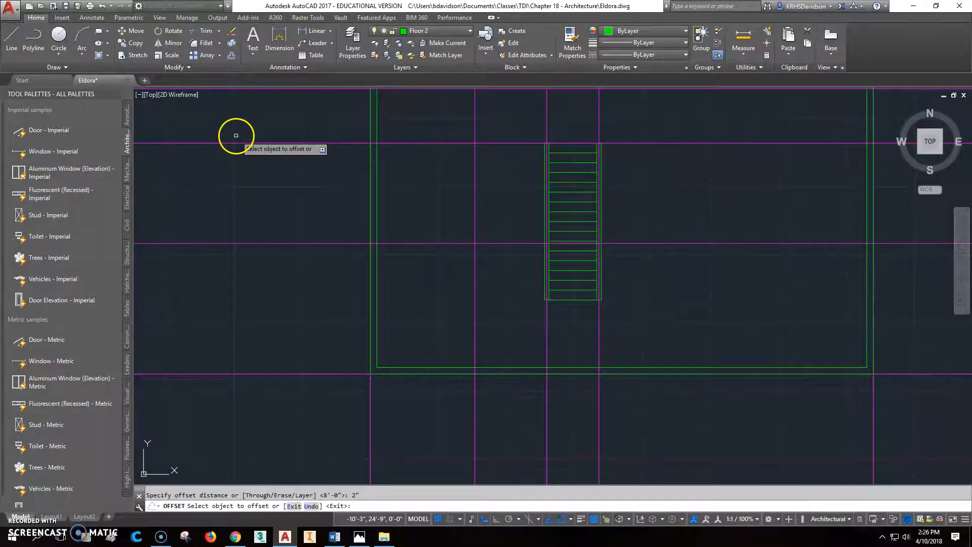
pyautogui.click(322, 244)
pyautogui.click(329, 210)
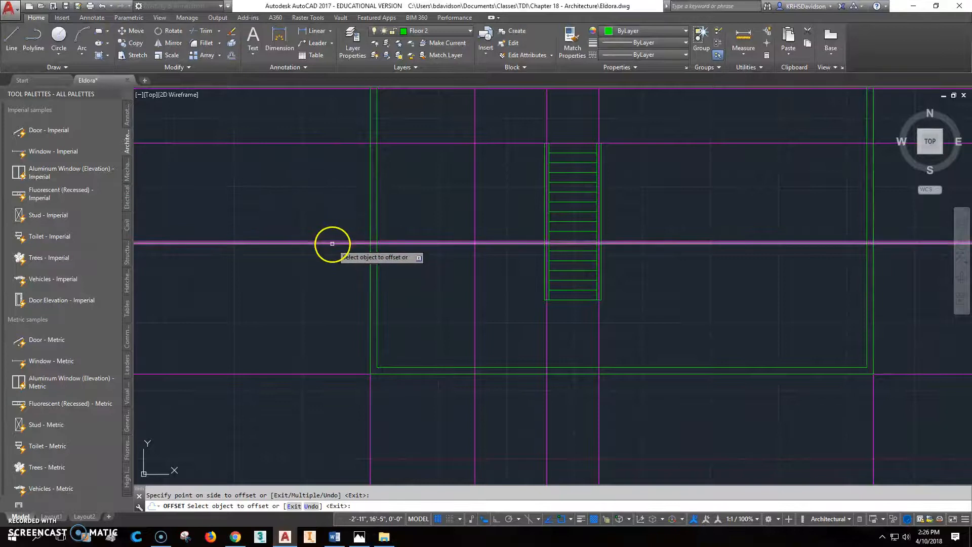
pyautogui.click(475, 299)
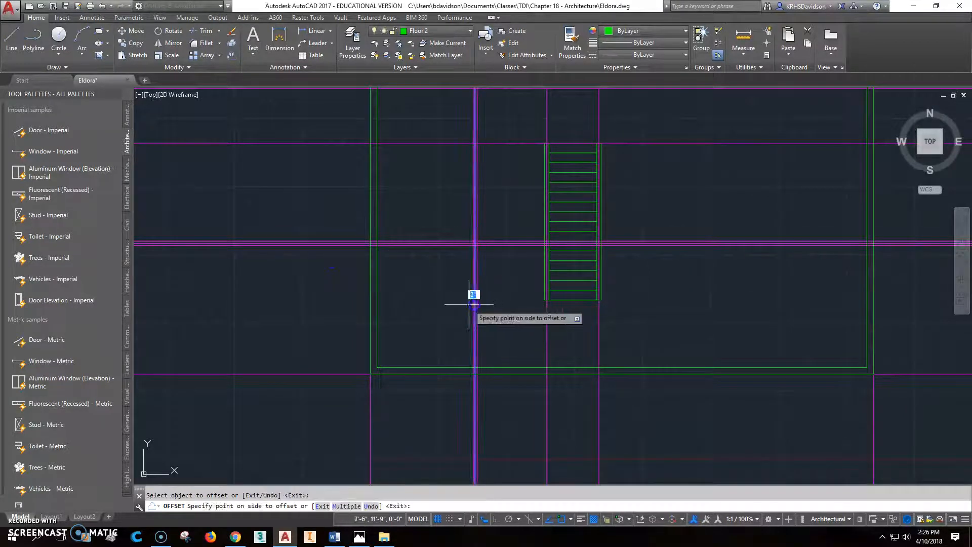
pyautogui.click(468, 317)
pyautogui.press('Escape')
pyautogui.scroll(4, 448, 270)
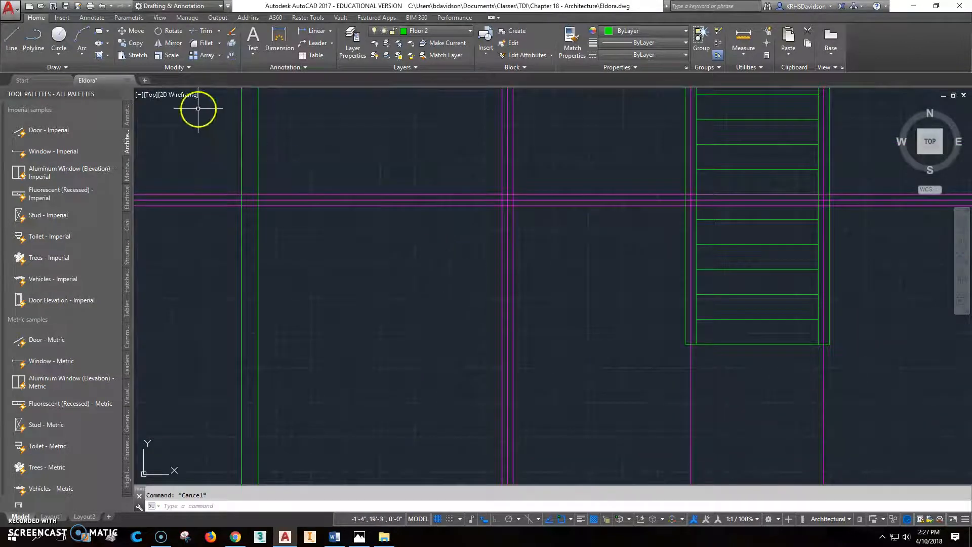
# Draw a new interior wall line from the wall intersection across to the left wall.
pyautogui.click(12, 38)
pyautogui.click(257, 195)
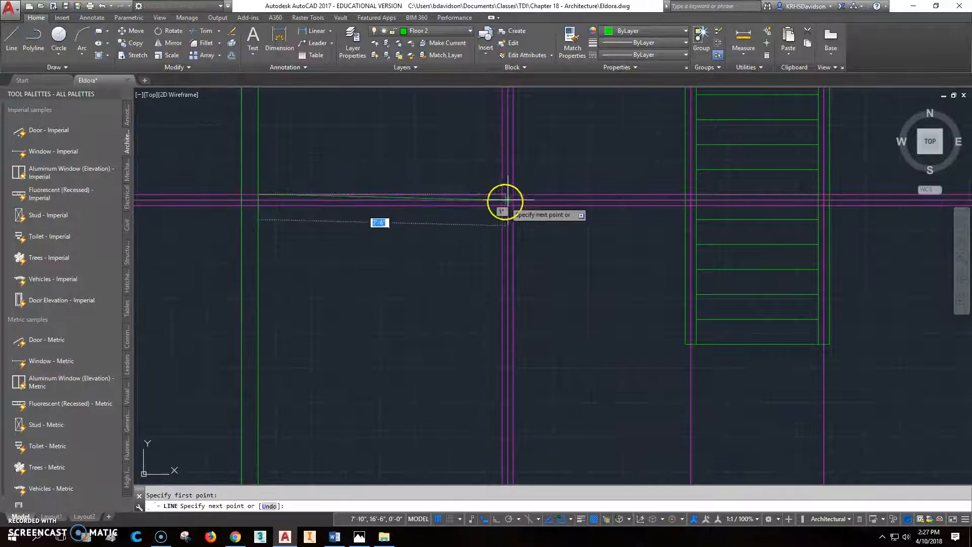
pyautogui.scroll(-5, 514, 194)
pyautogui.scroll(5, 520, 318)
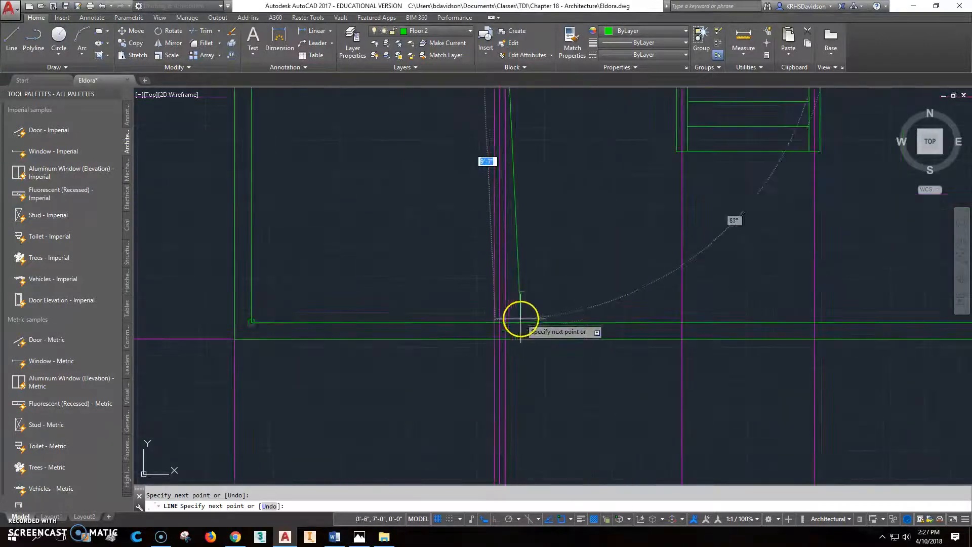
pyautogui.click(506, 323)
pyautogui.click(327, 218)
pyautogui.click(20, 40)
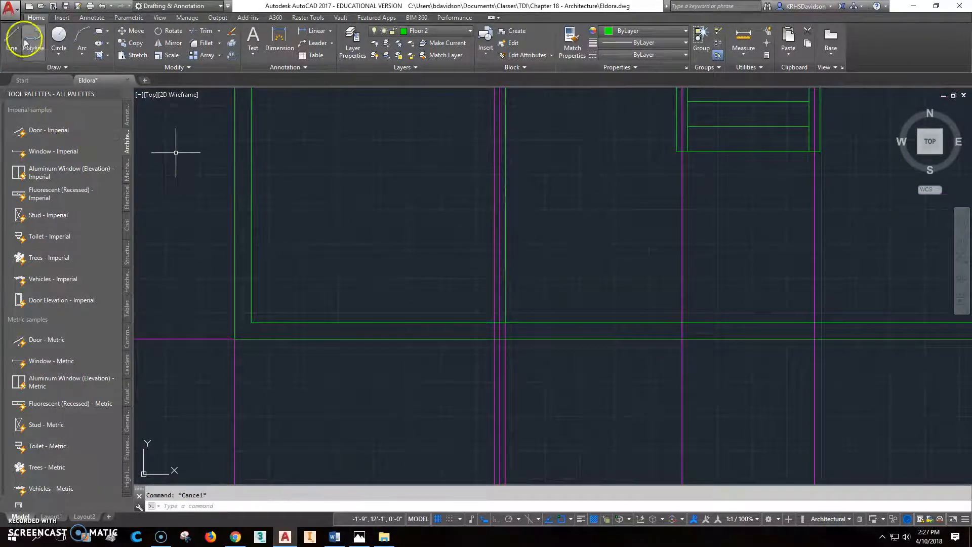
pyautogui.click(493, 321)
pyautogui.click(494, 323)
pyautogui.moveTo(475, 211); pyautogui.dragTo(475, 383, button='middle')
pyautogui.click(500, 184)
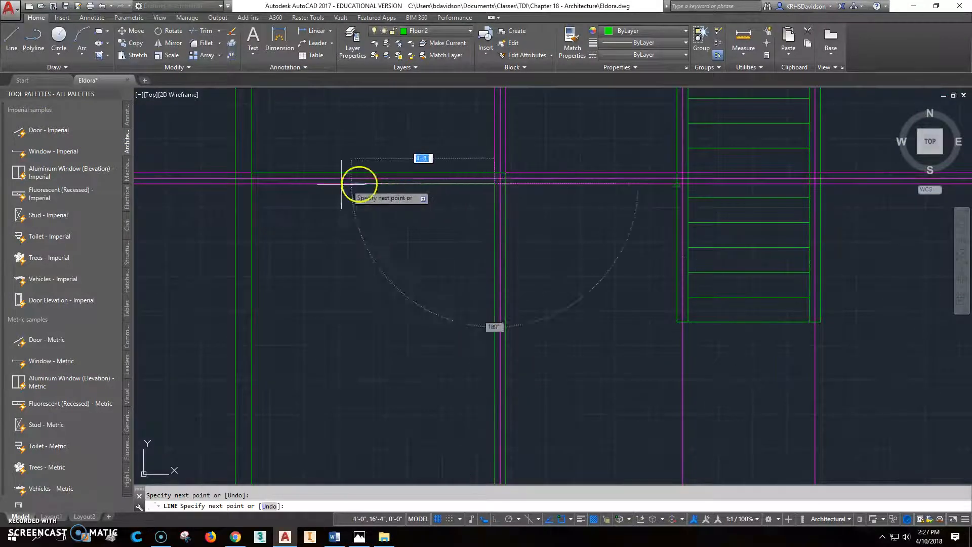
pyautogui.click(250, 185)
pyautogui.press('Escape')
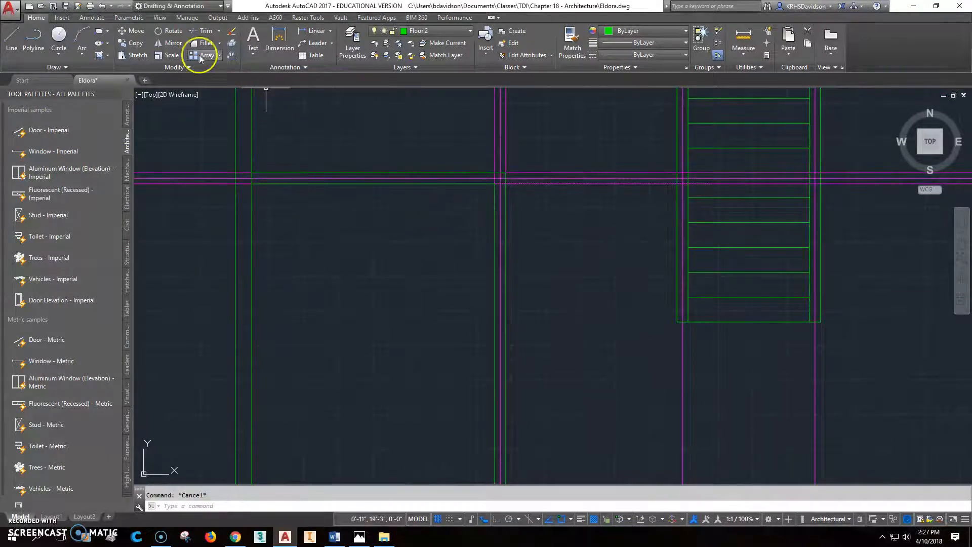
# Trim the left wall segment using the new line as the cutting edge.
pyautogui.click(202, 31)
pyautogui.click(265, 172)
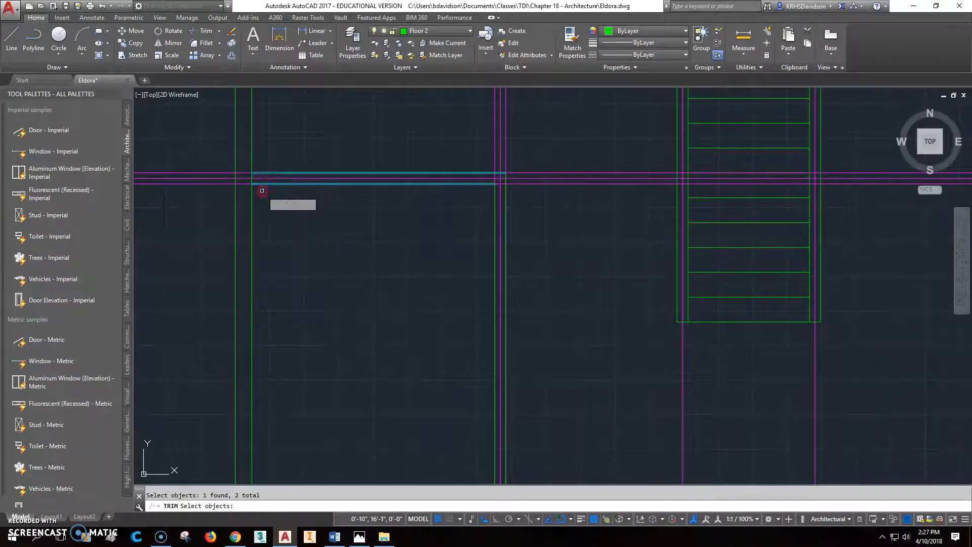
pyautogui.press('Return')
pyautogui.click(253, 180)
pyautogui.press('Escape')
pyautogui.press('Escape')
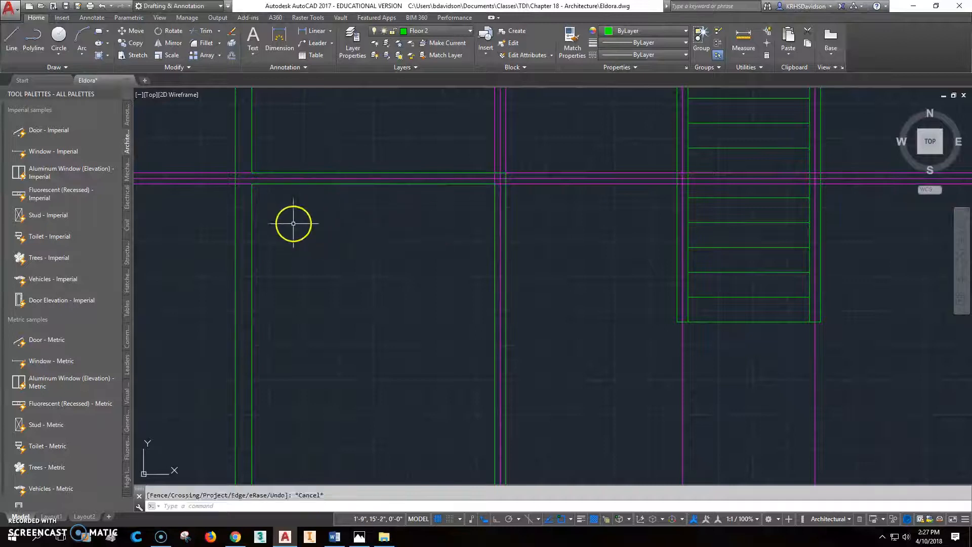
# Trim the horizontal wall segment between the two vertical wall lines.
pyautogui.scroll(-2, 322, 235)
pyautogui.moveTo(407, 276); pyautogui.dragTo(411, 167, button='middle')
pyautogui.scroll(5, 449, 263)
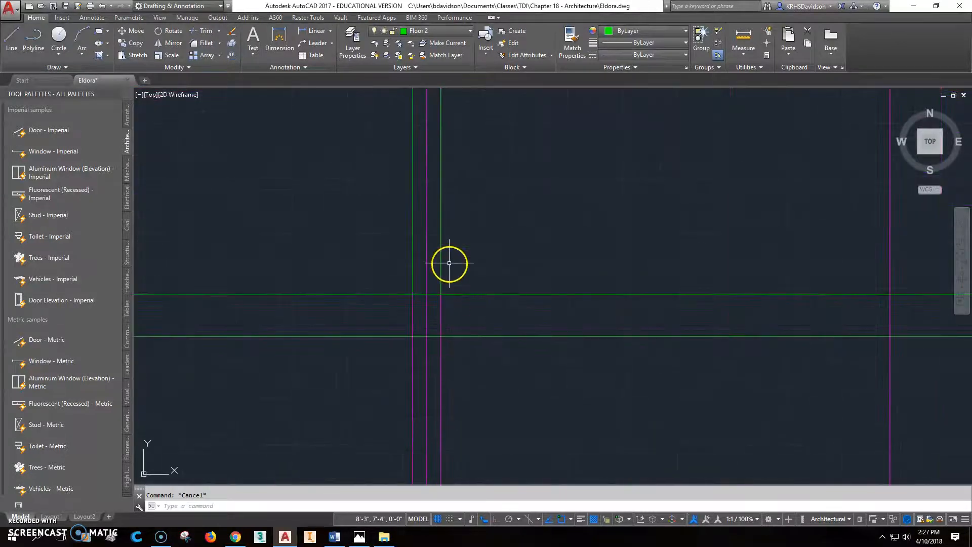
pyautogui.click(202, 33)
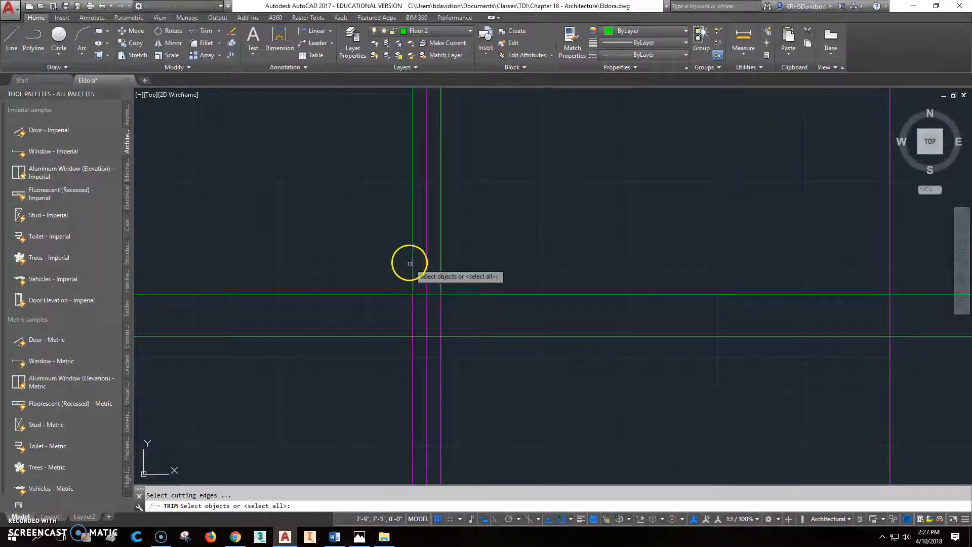
pyautogui.click(412, 272)
pyautogui.click(439, 273)
pyautogui.press('Return')
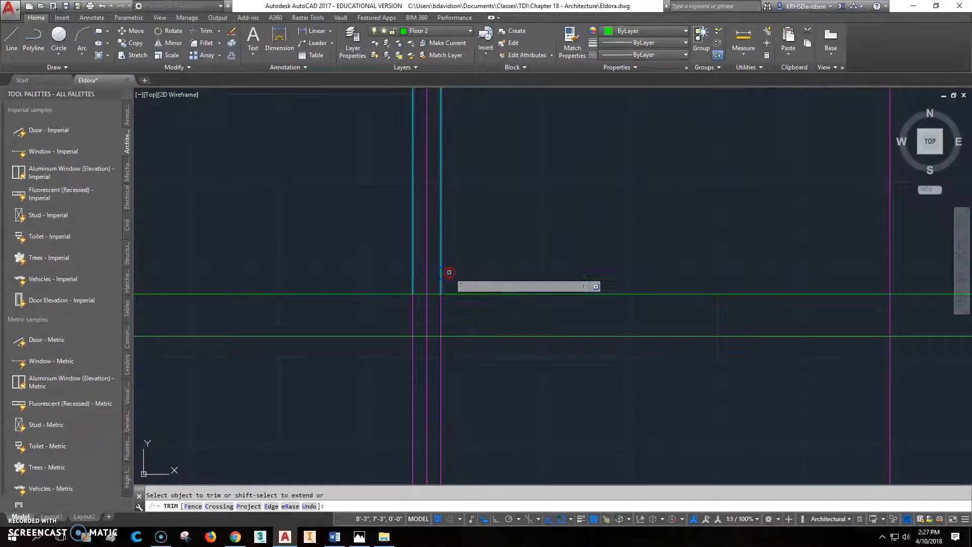
pyautogui.click(434, 293)
pyautogui.press('Escape')
# Erase the extra vertical construction lines.
pyautogui.scroll(-3, 447, 324)
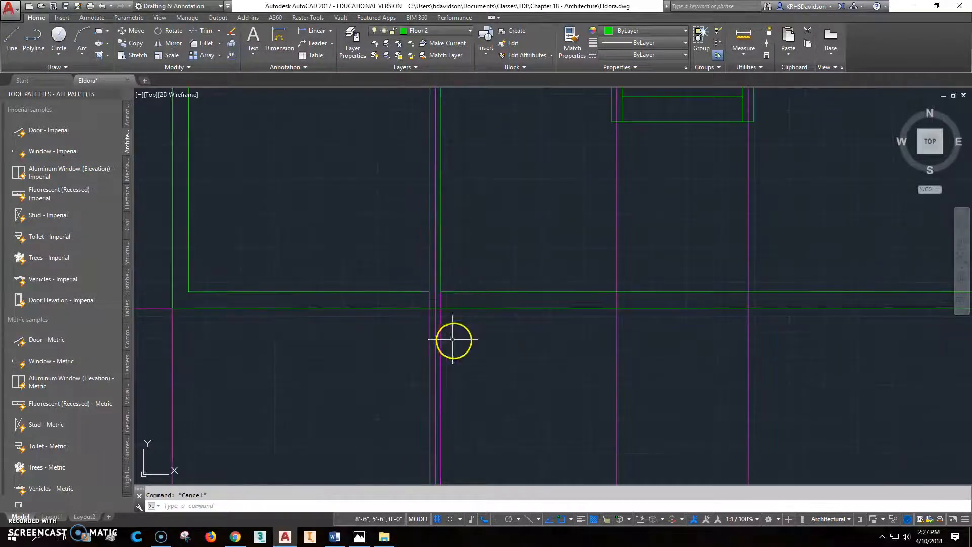
pyautogui.click(441, 339)
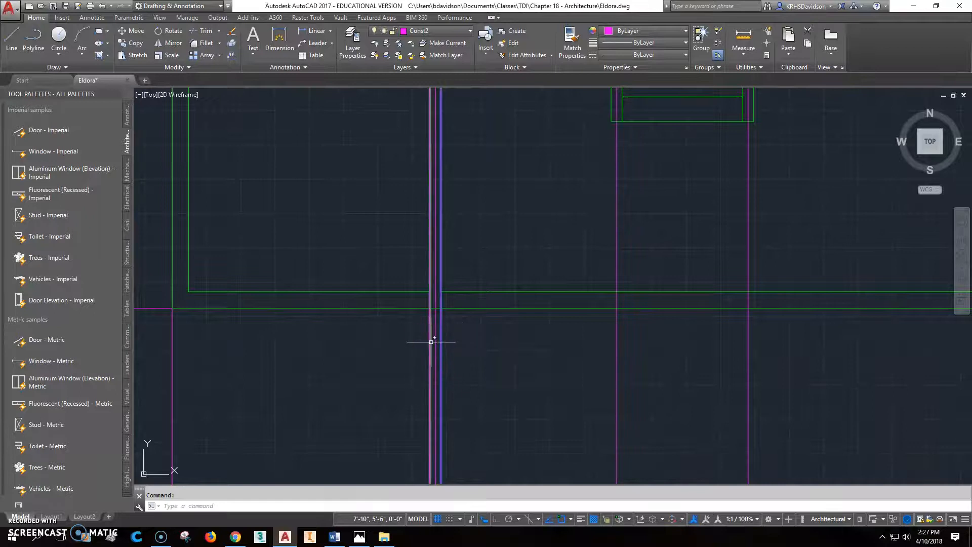
pyautogui.press('Delete')
# Erase the full-width magenta construction line near the upper rooms and stairs.
pyautogui.moveTo(493, 341); pyautogui.dragTo(592, 475, button='middle')
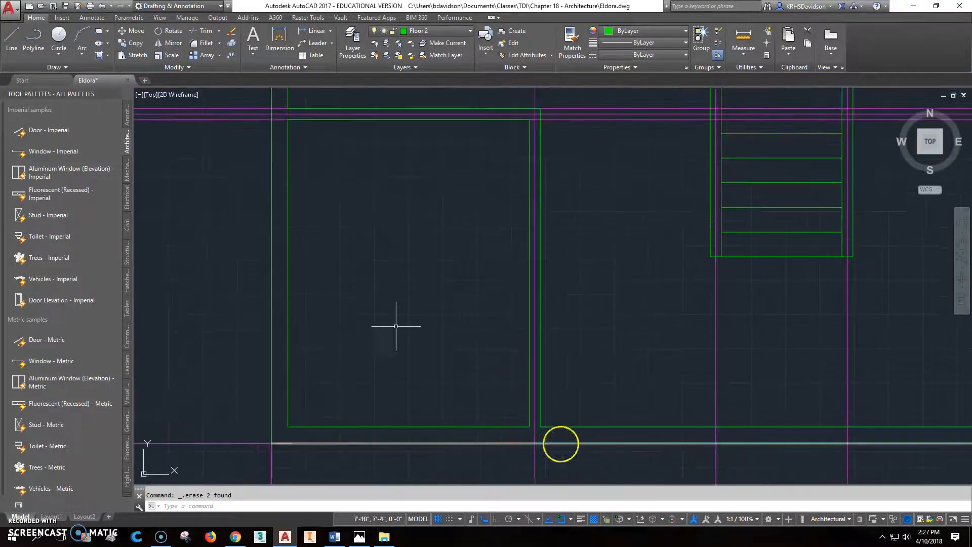
pyautogui.moveTo(219, 148); pyautogui.dragTo(273, 244, button='middle')
pyautogui.click(282, 215)
pyautogui.press('Delete')
pyautogui.press('Delete')
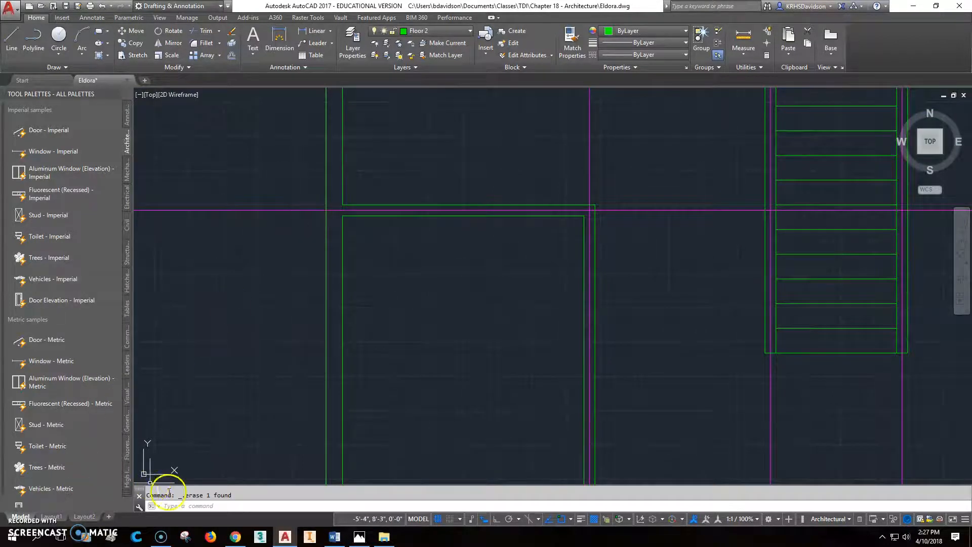
pyautogui.scroll(-5, 341, 393)
pyautogui.moveTo(509, 354); pyautogui.dragTo(499, 397, button='middle')
# Check the Eldora upper-floor plan image in Photos, then return to the drawing.
pyautogui.click(361, 538)
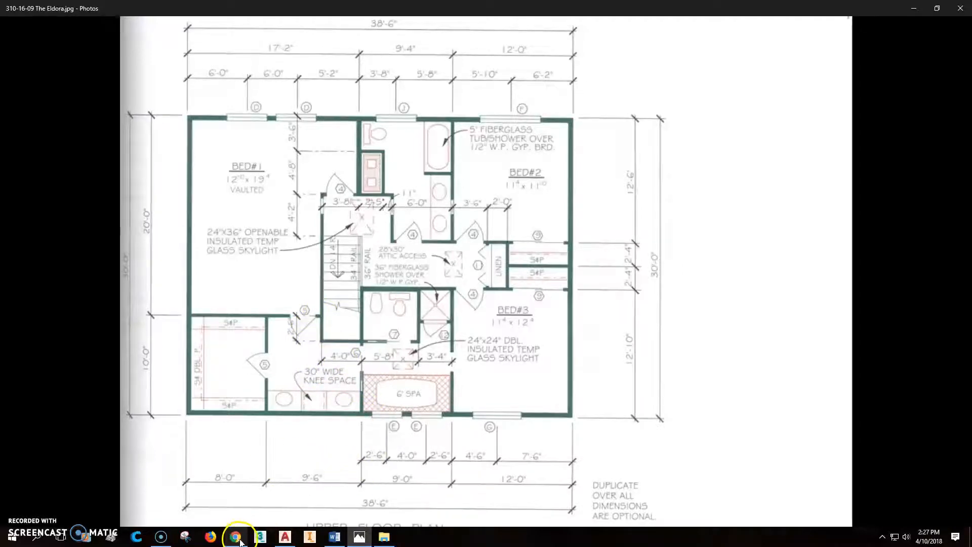
pyautogui.click(284, 537)
# Stretch the upper interior wall line to end perpendicular at the stair.
pyautogui.moveTo(466, 445); pyautogui.dragTo(440, 372, button='middle')
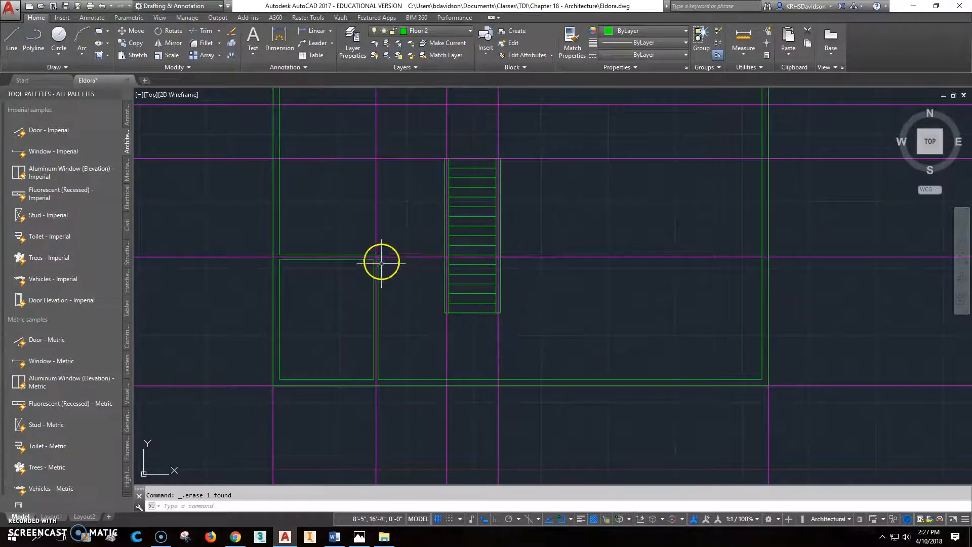
pyautogui.scroll(3, 397, 264)
pyautogui.scroll(2, 353, 240)
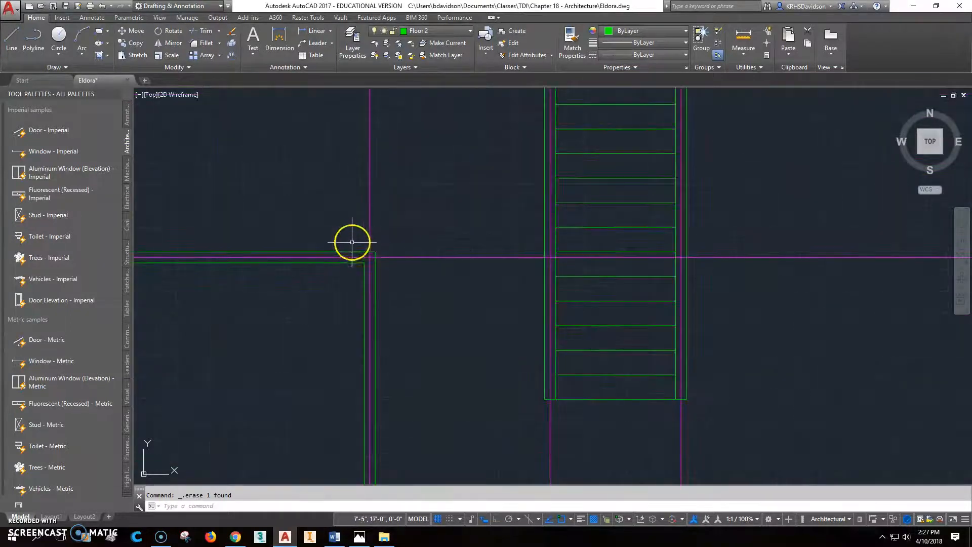
pyautogui.click(354, 263)
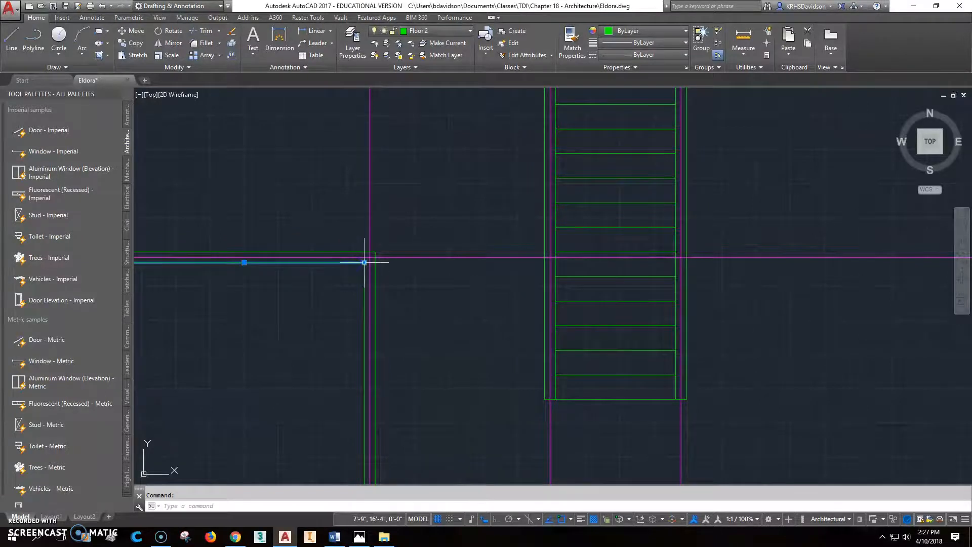
pyautogui.click(364, 262)
pyautogui.keyDown('shift'); pyautogui.rightClick(499, 262); pyautogui.keyUp('shift')
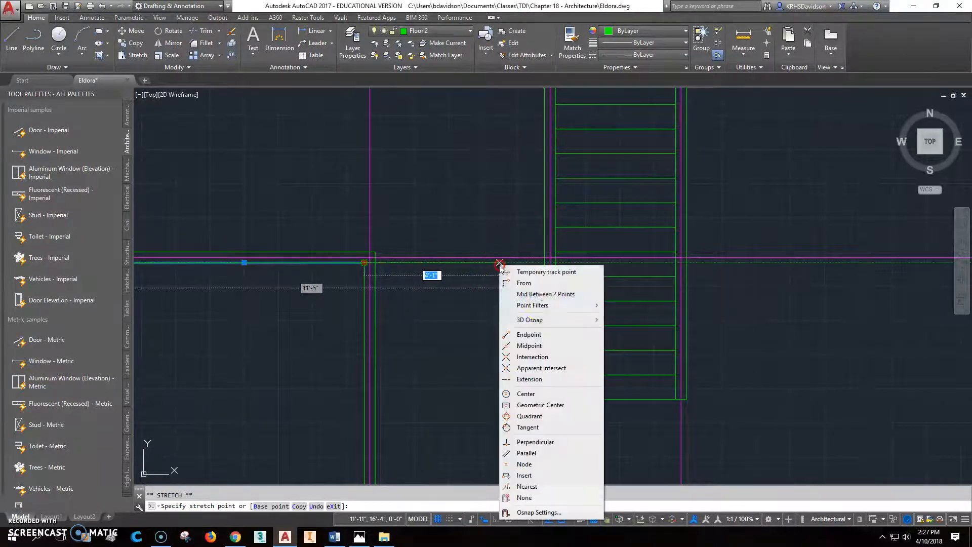
pyautogui.click(552, 441)
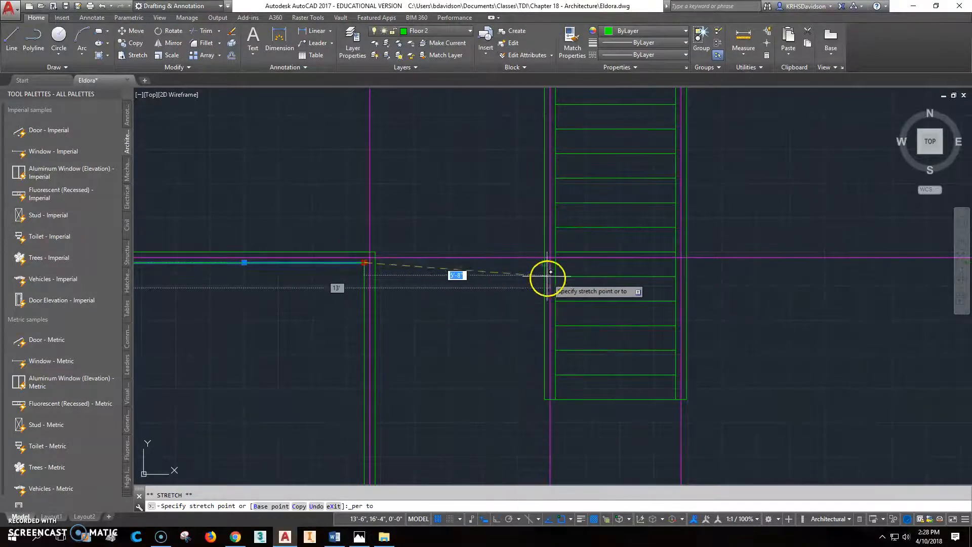
pyautogui.click(547, 273)
pyautogui.press('Escape')
# Stretch the second interior wall line perpendicular to the stair as well.
pyautogui.click(375, 253)
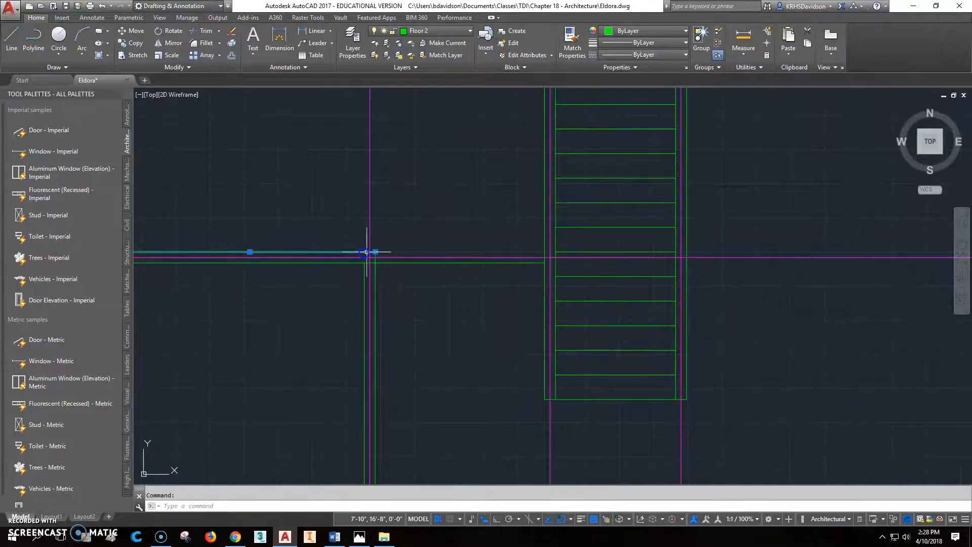
pyautogui.click(375, 251)
pyautogui.keyDown('shift'); pyautogui.rightClick(499, 252); pyautogui.keyUp('shift')
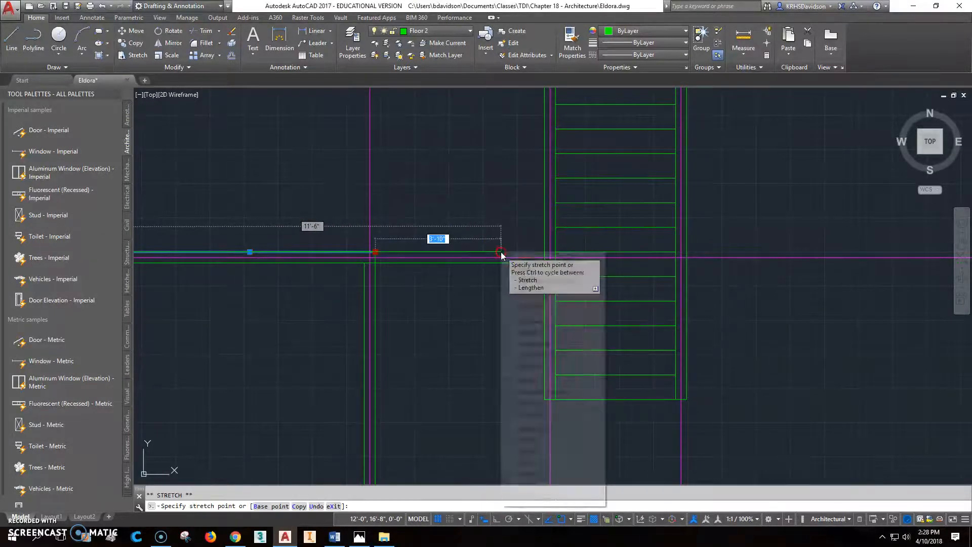
pyautogui.click(547, 438)
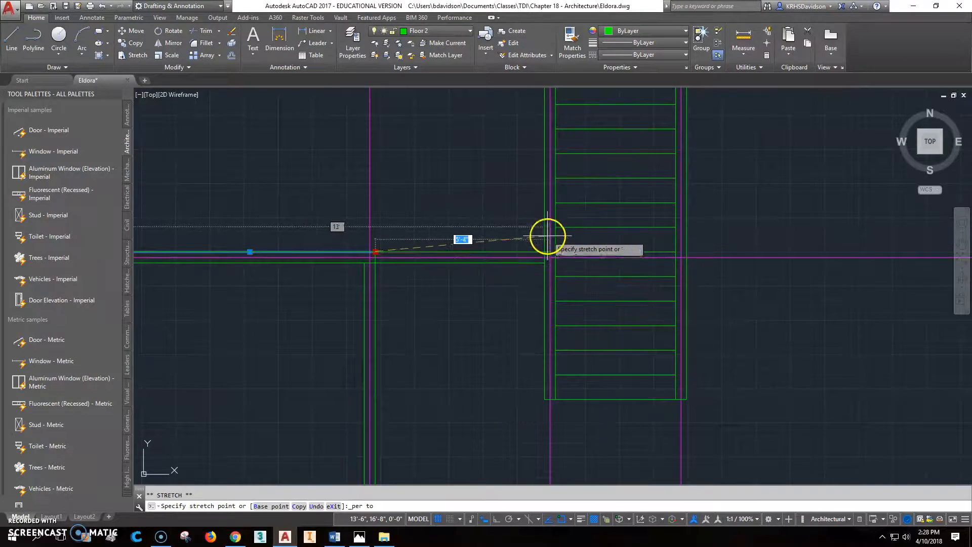
pyautogui.click(543, 235)
pyautogui.press('Escape')
# Attempt a perpendicular stretch of the vertical line beside the stair, then cancel it.
pyautogui.scroll(-3, 551, 256)
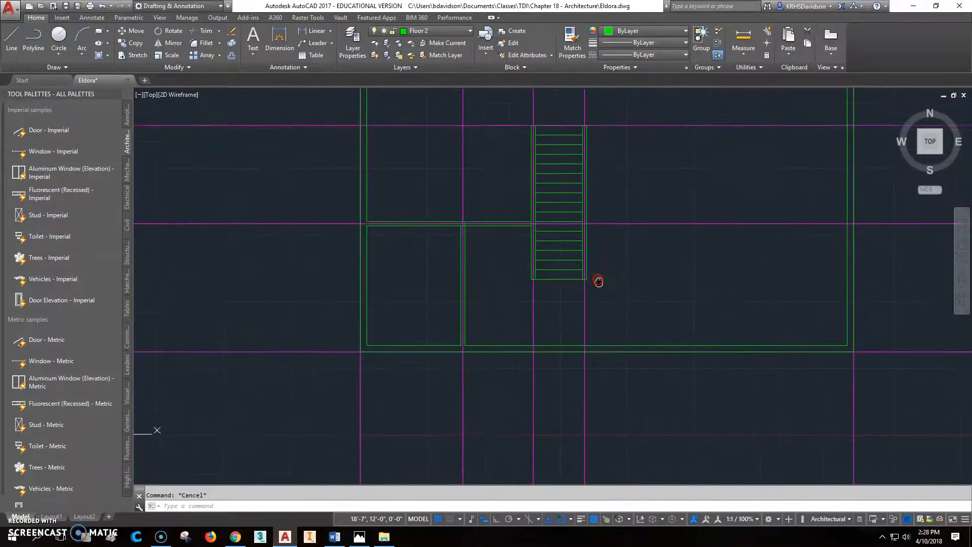
pyautogui.scroll(2, 584, 290)
pyautogui.click(581, 230)
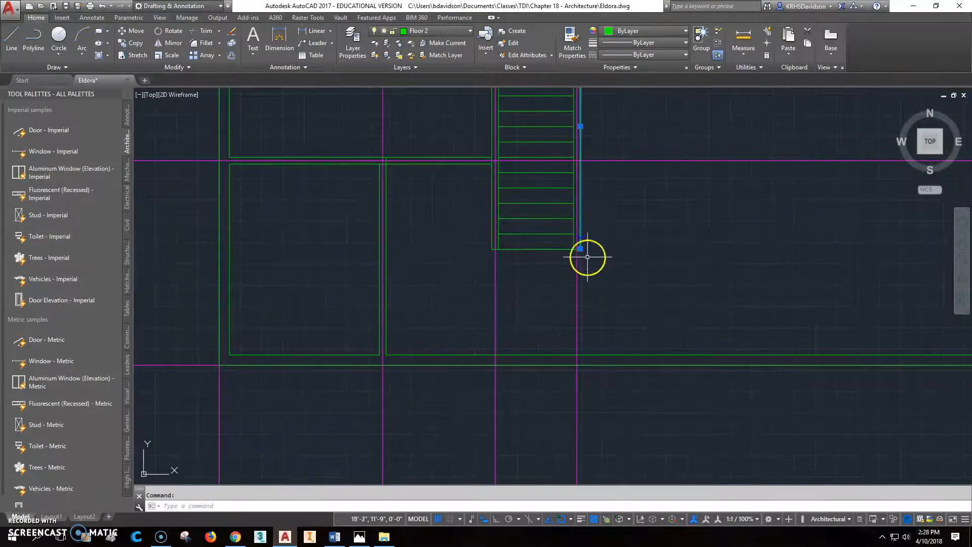
pyautogui.click(580, 248)
pyautogui.keyDown('shift'); pyautogui.rightClick(586, 329); pyautogui.keyUp('shift')
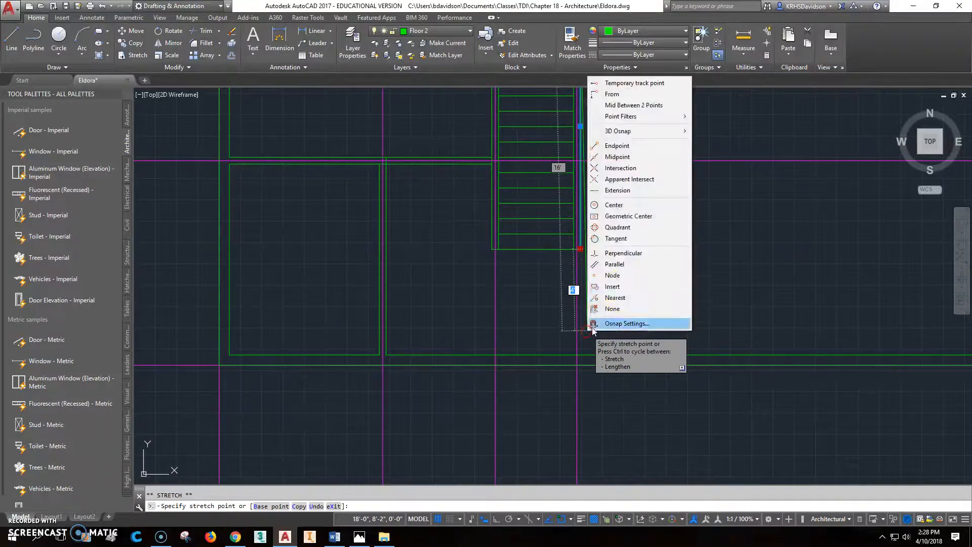
pyautogui.click(629, 256)
pyautogui.press('Escape')
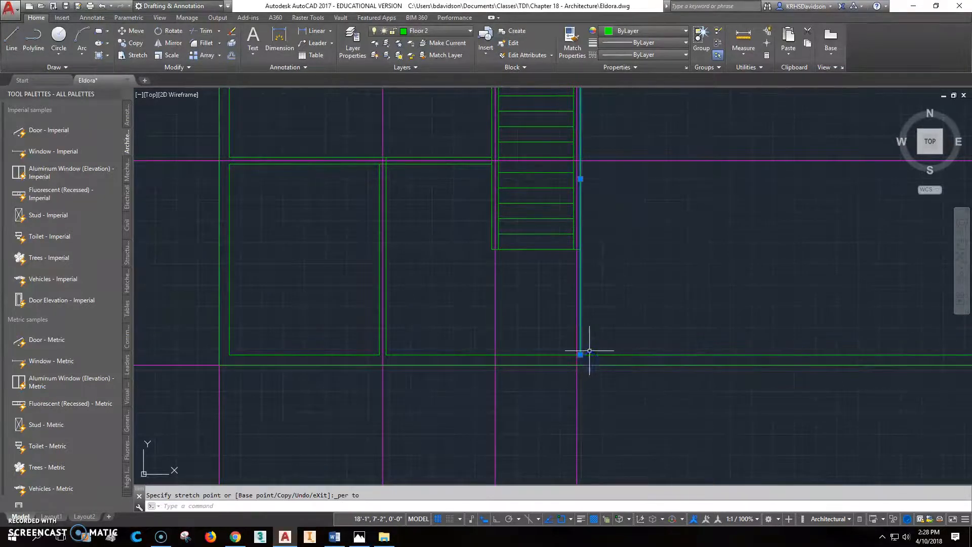
# Extend the stair's right vertical line perpendicular down to the lower wall.
pyautogui.click(576, 248)
pyautogui.click(573, 248)
pyautogui.keyDown('shift'); pyautogui.rightClick(575, 310); pyautogui.keyUp('shift')
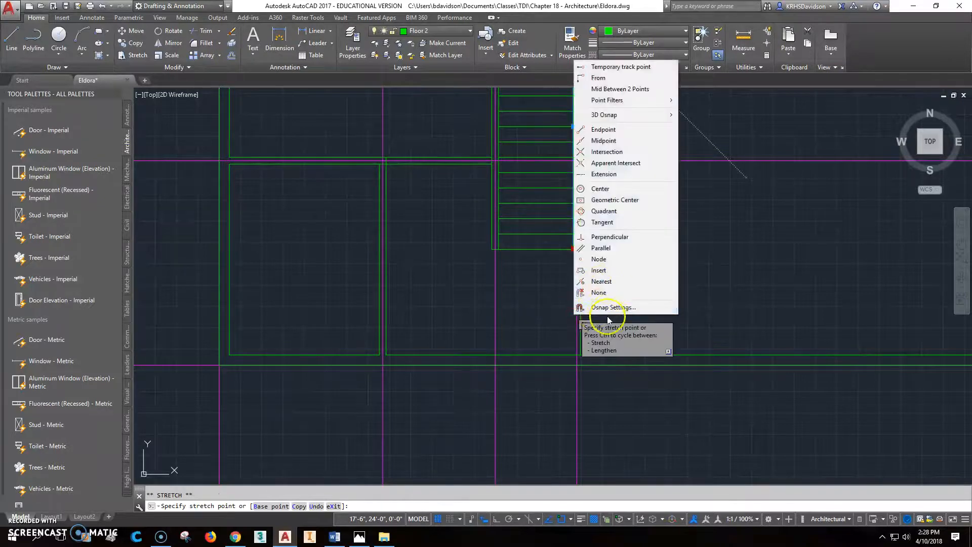
pyautogui.click(608, 236)
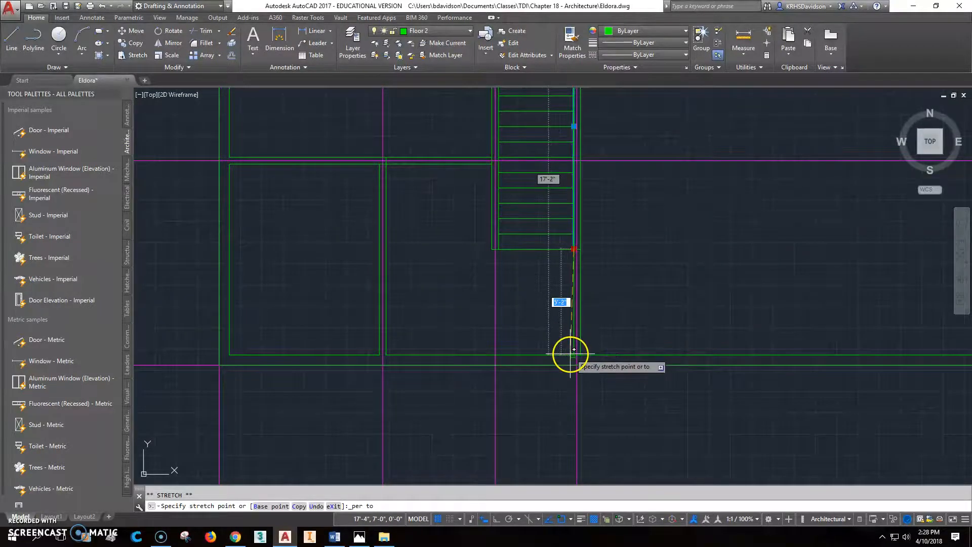
pyautogui.click(571, 353)
pyautogui.press('Escape')
pyautogui.scroll(-2, 597, 330)
pyautogui.moveTo(605, 399); pyautogui.dragTo(612, 362, button='middle')
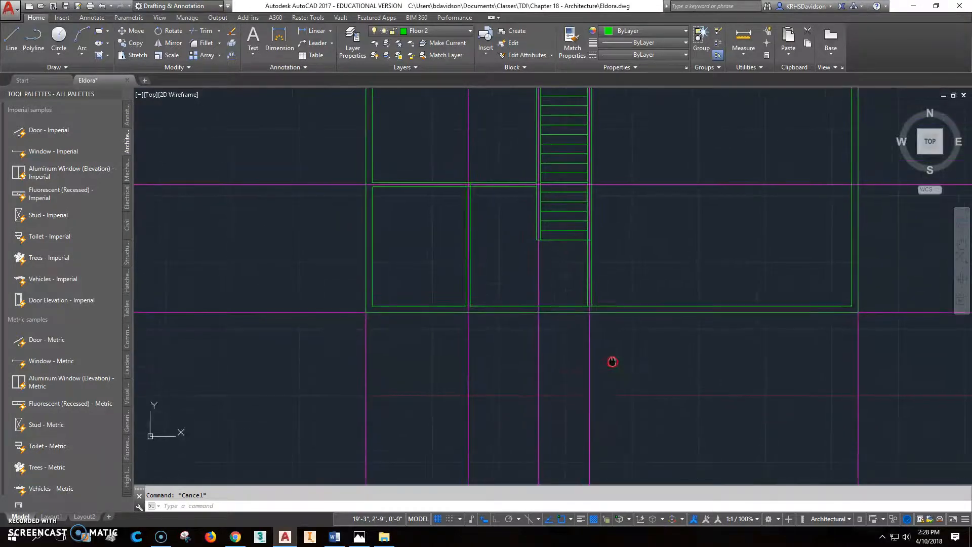
pyautogui.click(360, 536)
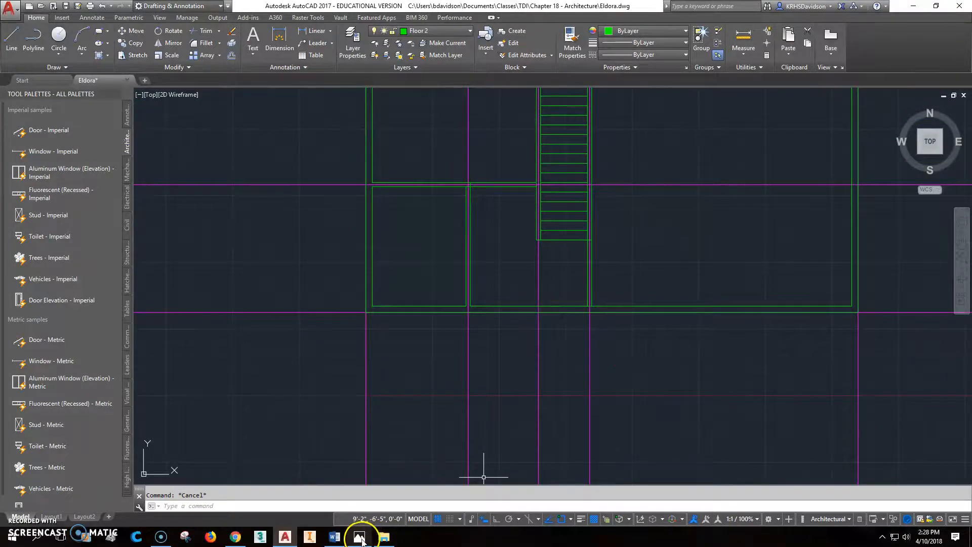